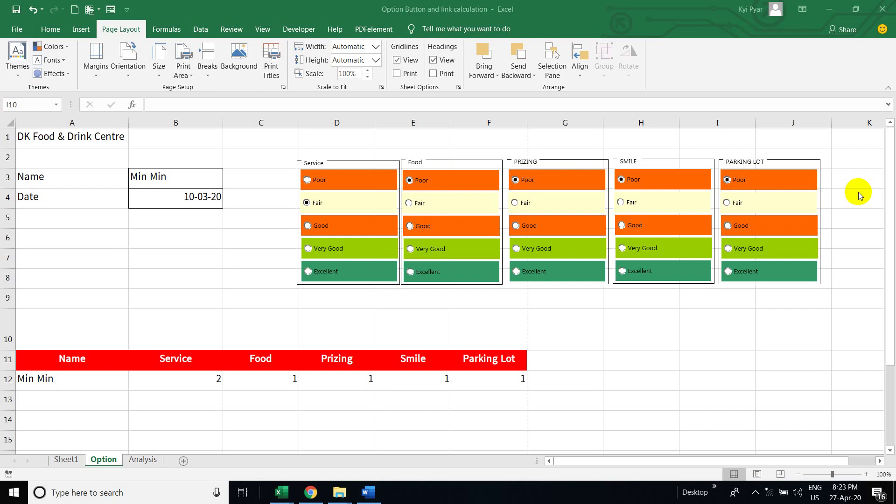
Rate Service, Prizing and Smile Very Good and Parking Lot Good, then switch Service back to Poor
click(318, 180)
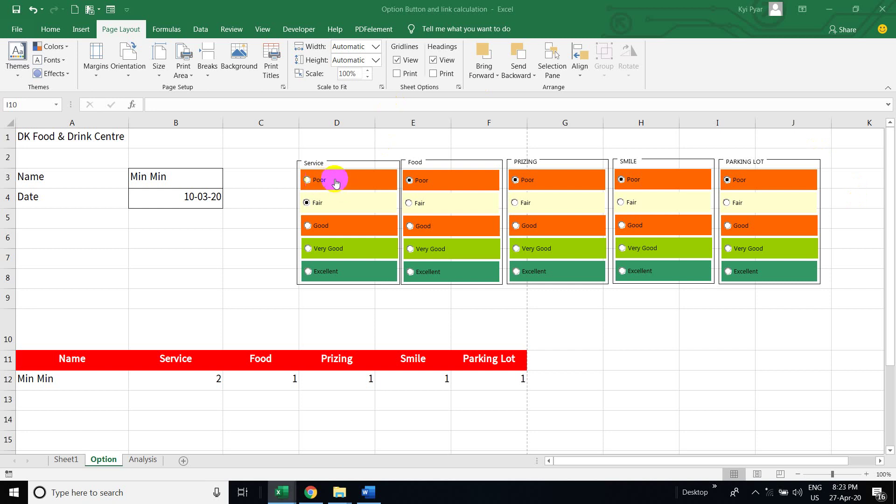
click(319, 248)
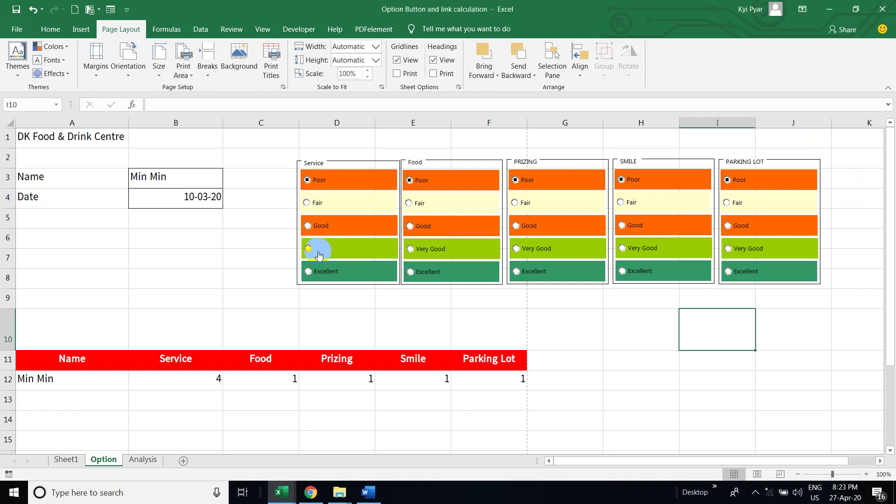
click(535, 254)
click(637, 256)
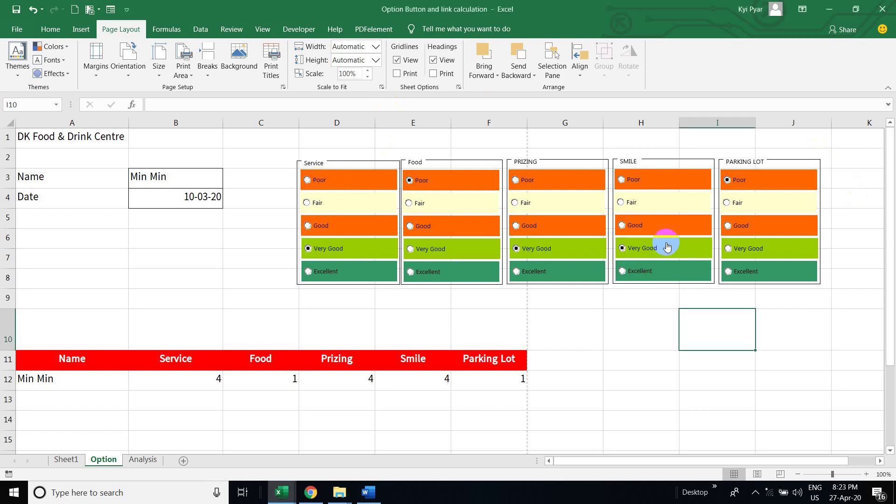
click(732, 226)
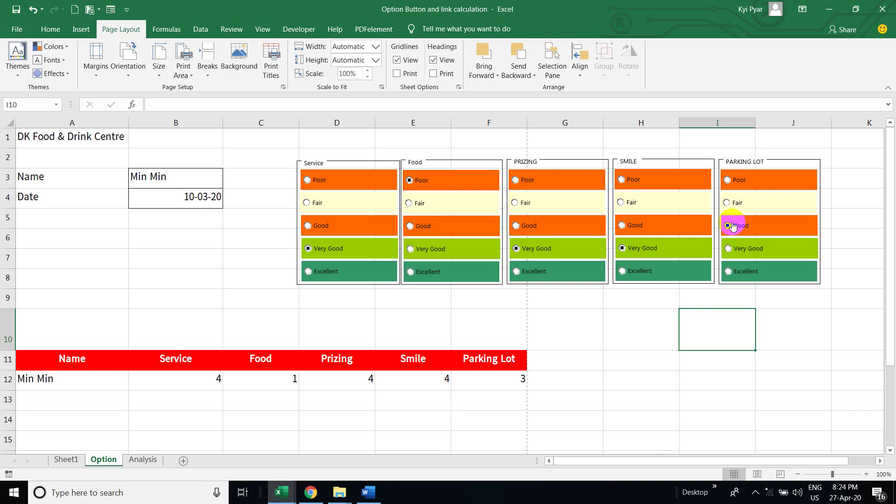
click(176, 202)
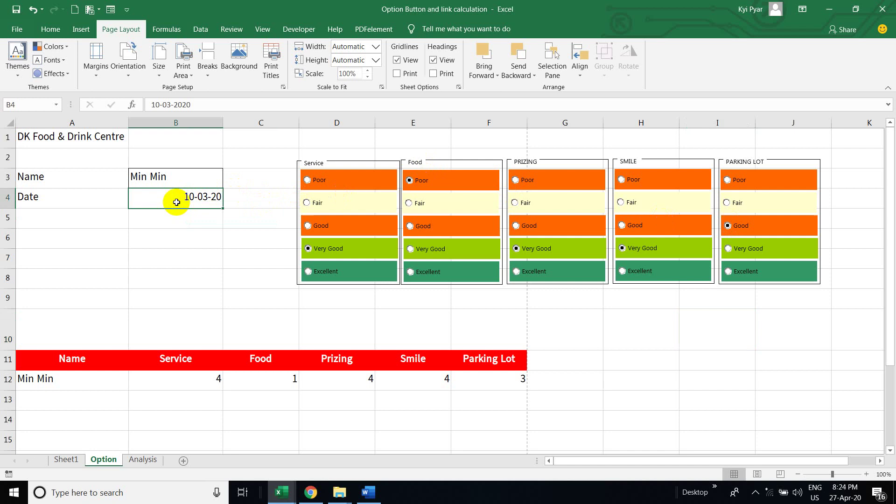
click(308, 179)
Scroll the sheet up and back down to view the Service rating group and score row
ctrl+scroll(340, 252, up, 1)
ctrl+scroll(355, 259, up, 1)
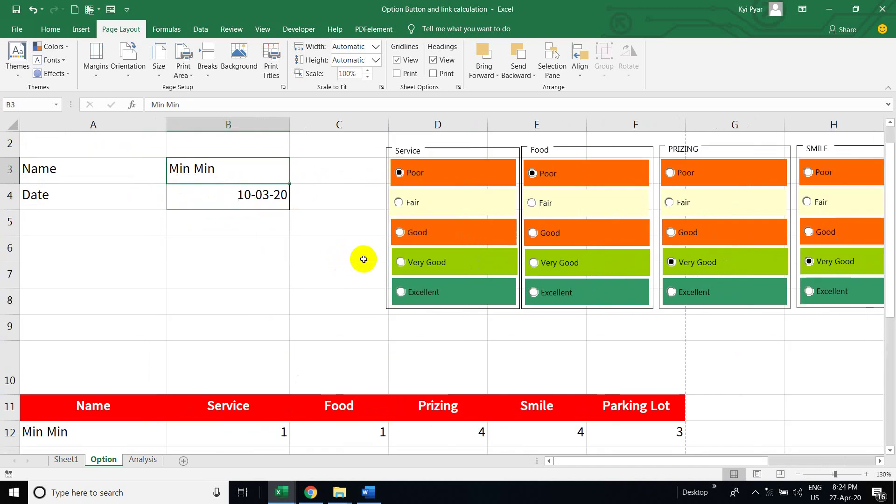
ctrl+scroll(406, 261, down, 1)
ctrl+scroll(430, 248, down, 1)
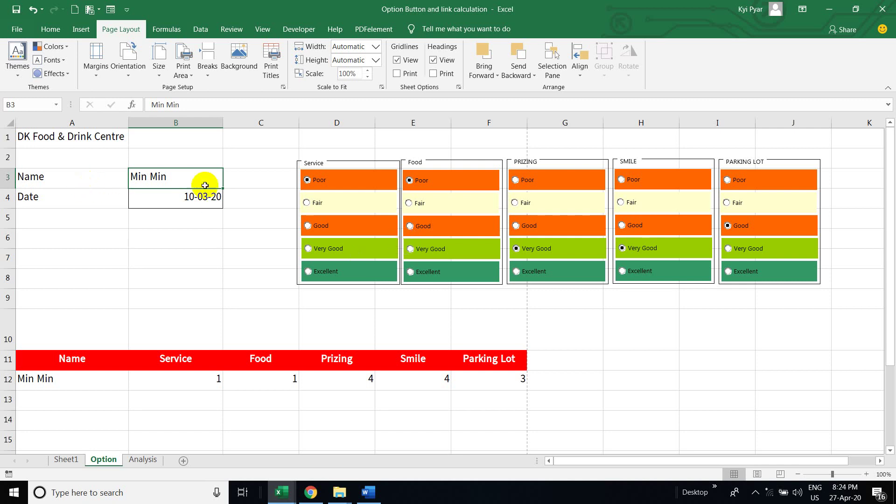
Check the scores in B12 and C12, then click through Service Fair, Good, Very Good and Excellent
click(171, 380)
click(242, 380)
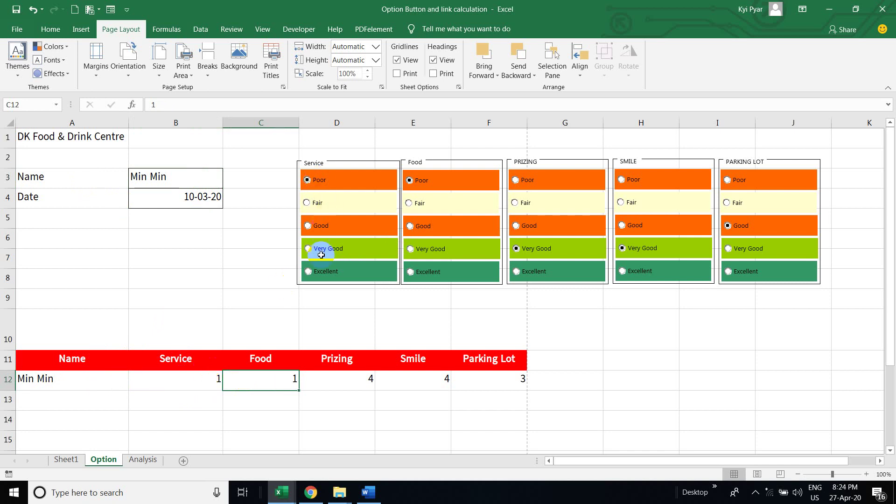
click(320, 189)
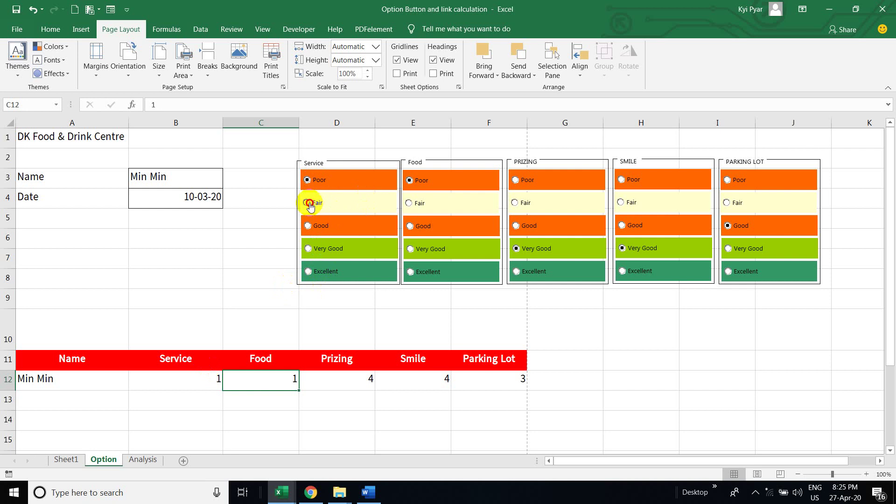
click(309, 203)
click(316, 228)
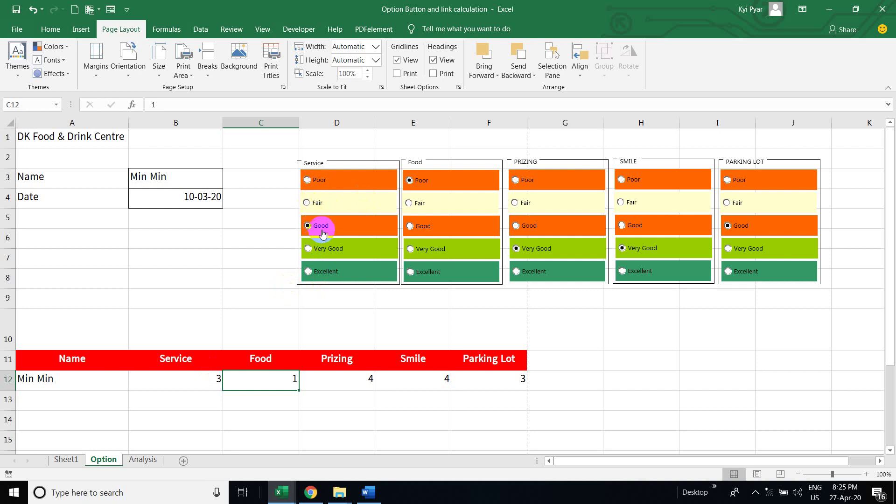
click(329, 252)
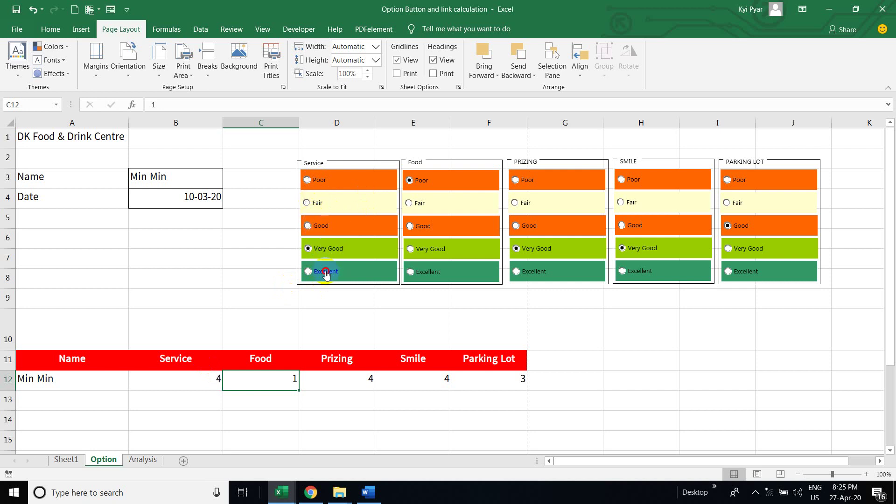
click(325, 272)
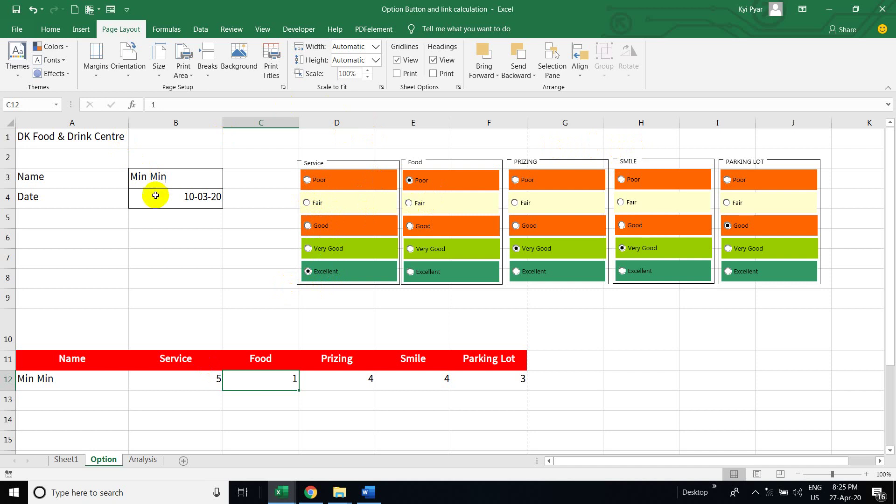
Recheck the B12 and C12 scores, then set Service to Poor and finally Fair
click(201, 378)
click(279, 386)
click(200, 379)
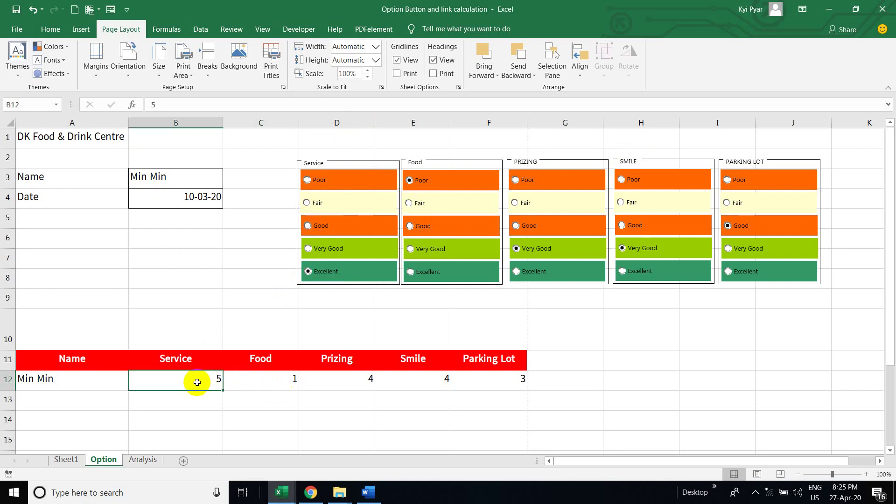
click(242, 380)
click(181, 377)
click(311, 180)
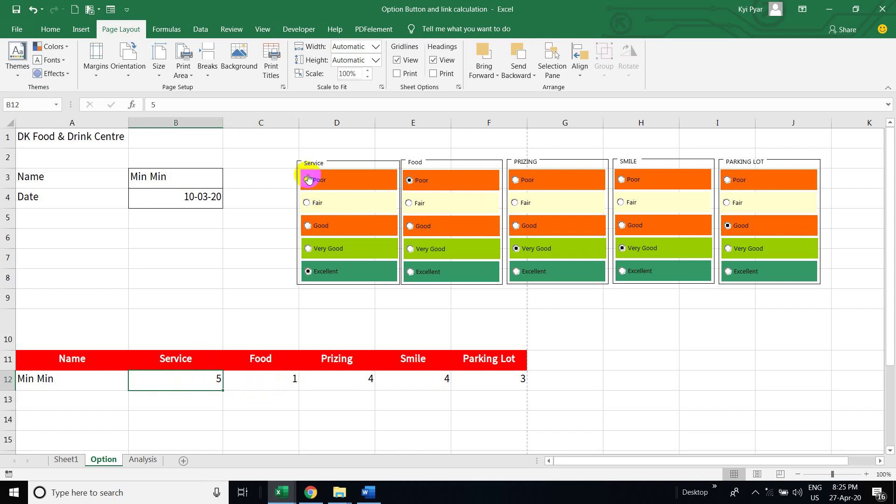
click(319, 203)
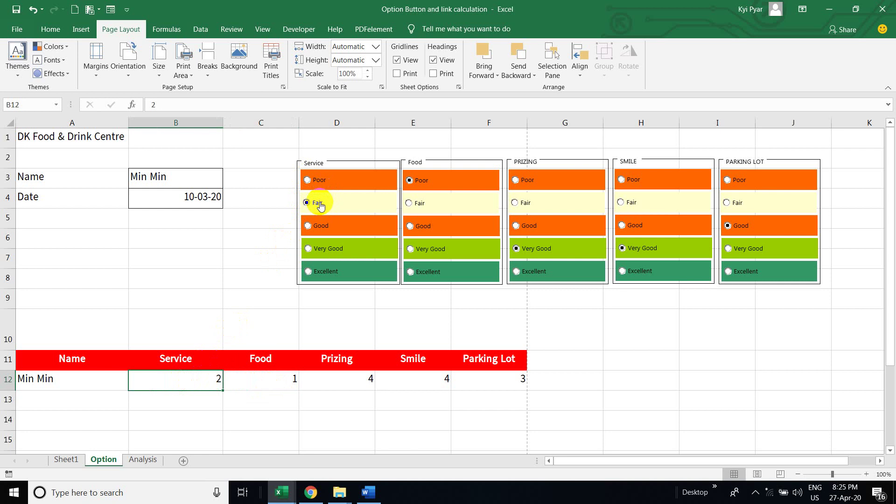
right_click(320, 205)
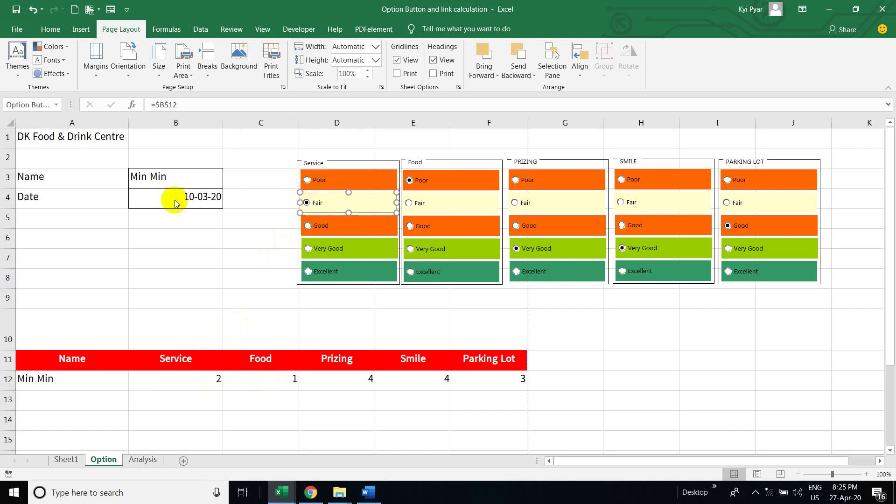
scroll(93, 187, up, 1)
click(117, 147)
click(280, 136)
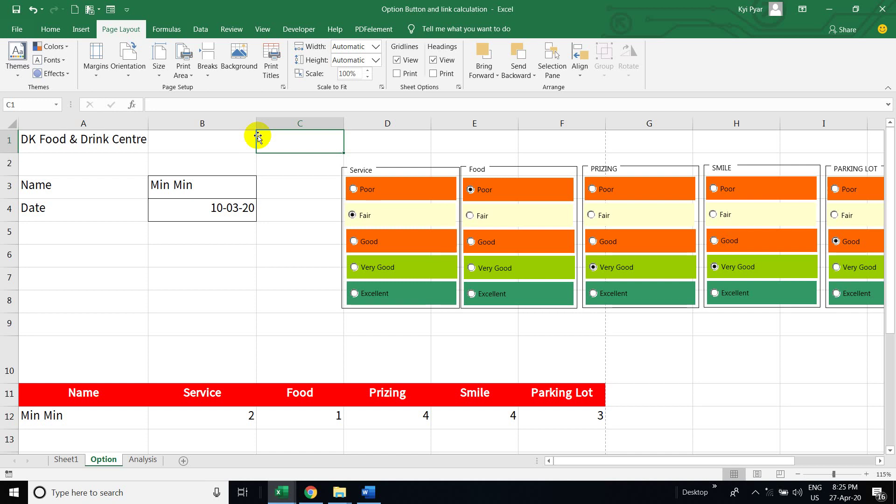
click(367, 189)
click(373, 214)
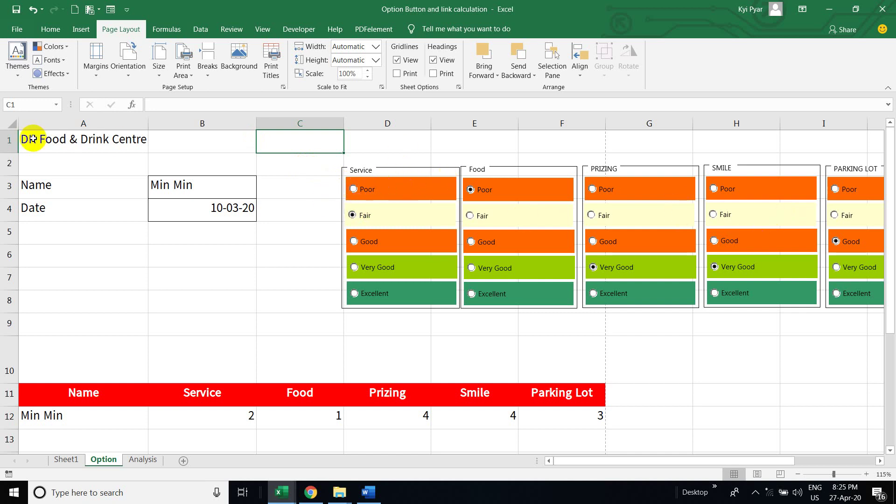
click(77, 186)
click(170, 184)
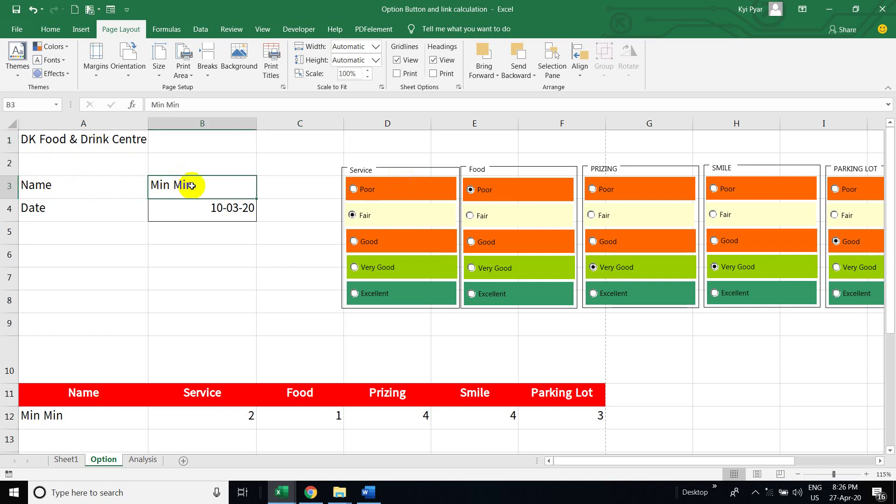
click(198, 204)
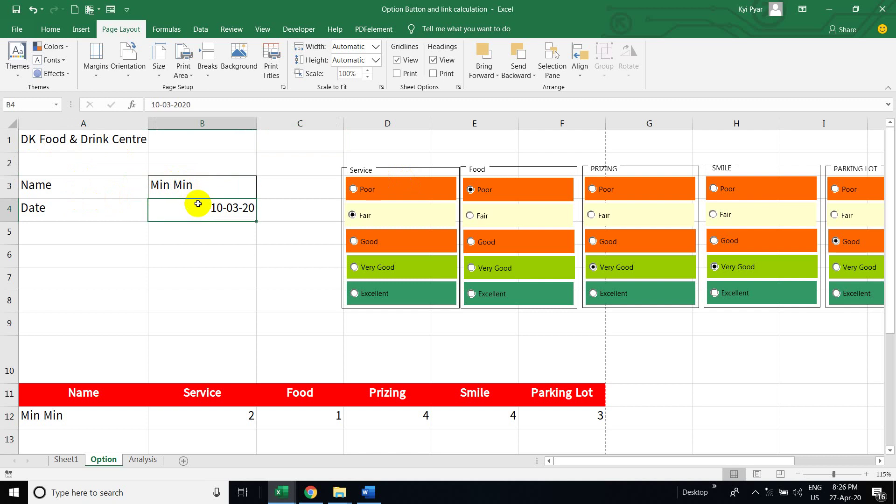
click(399, 169)
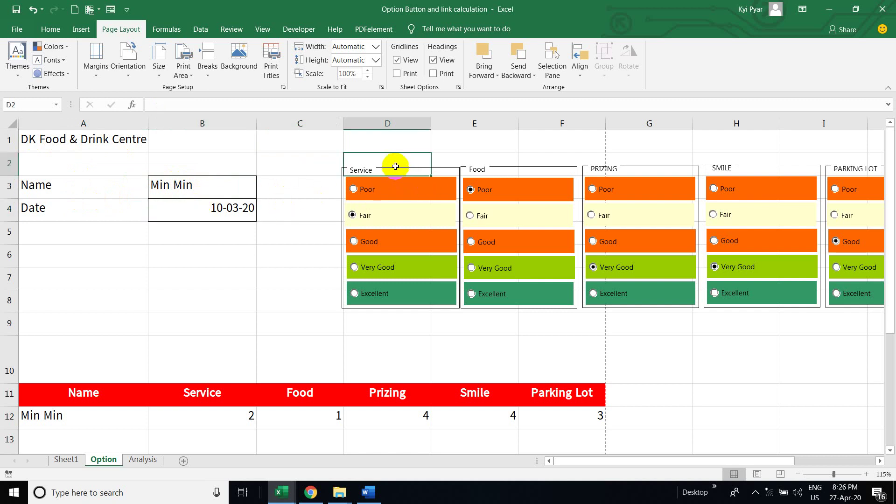
Select every option button and group box and delete them
ctrl+click(405, 188)
key(ctrl+a)
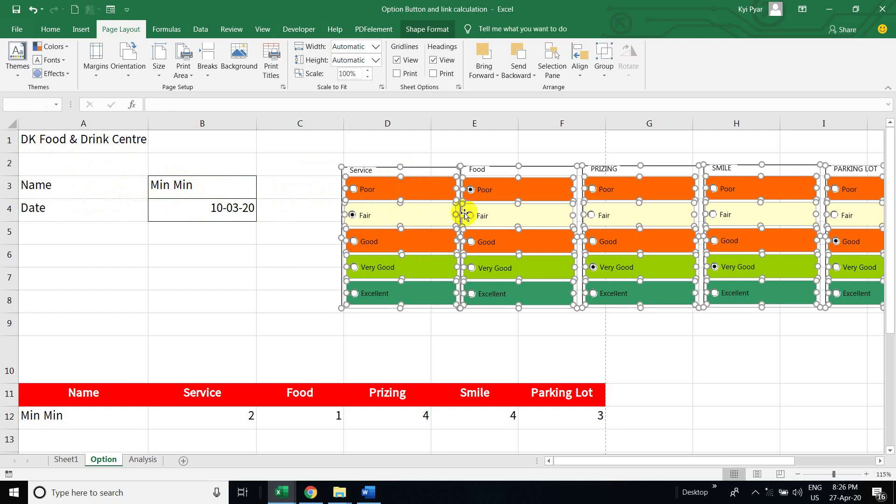
key(Delete)
Clear the score values from cells B12 through F12
click(435, 201)
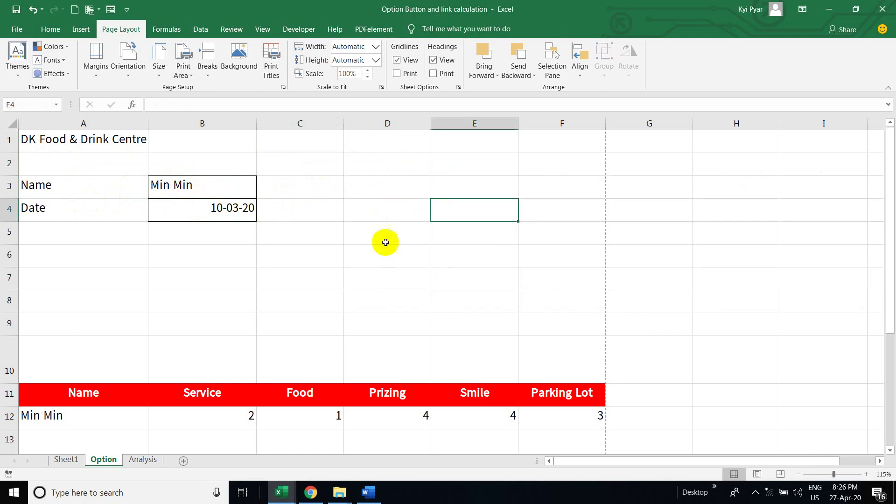
drag(228, 413, 537, 418)
key(Delete)
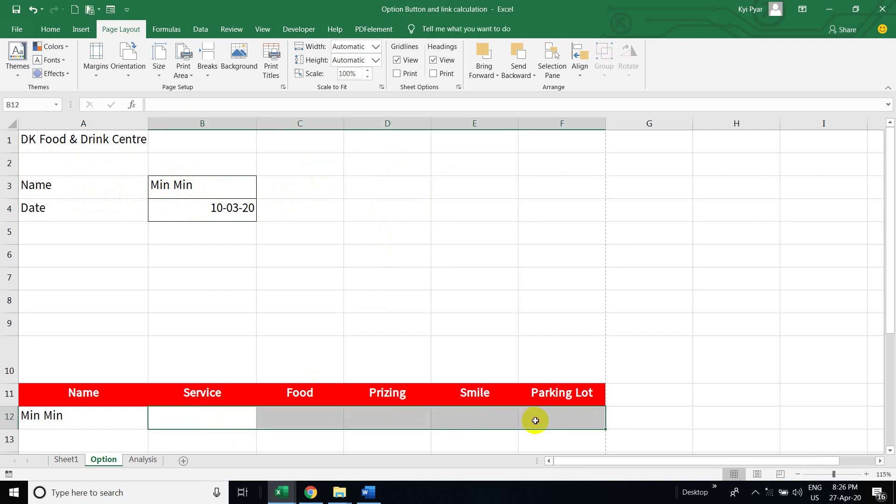
click(371, 187)
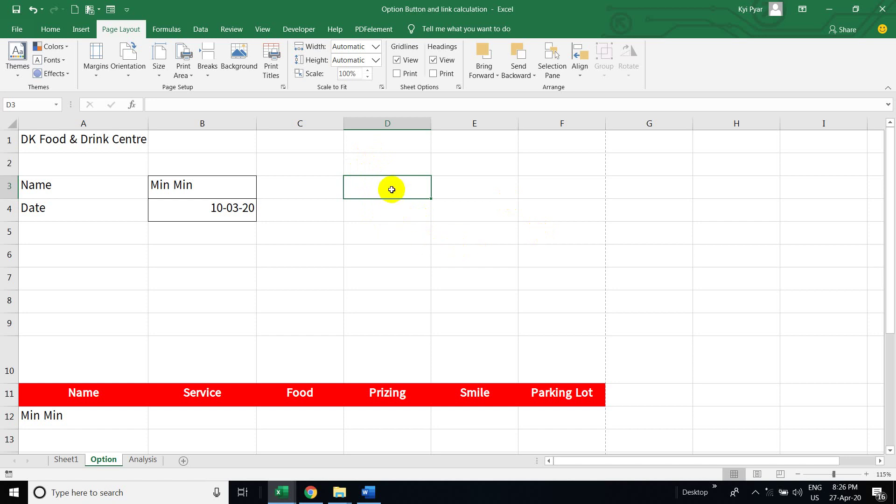
Enter Service, Food & Drink and Prizing in cells D1 to D3
click(383, 144)
text(S)
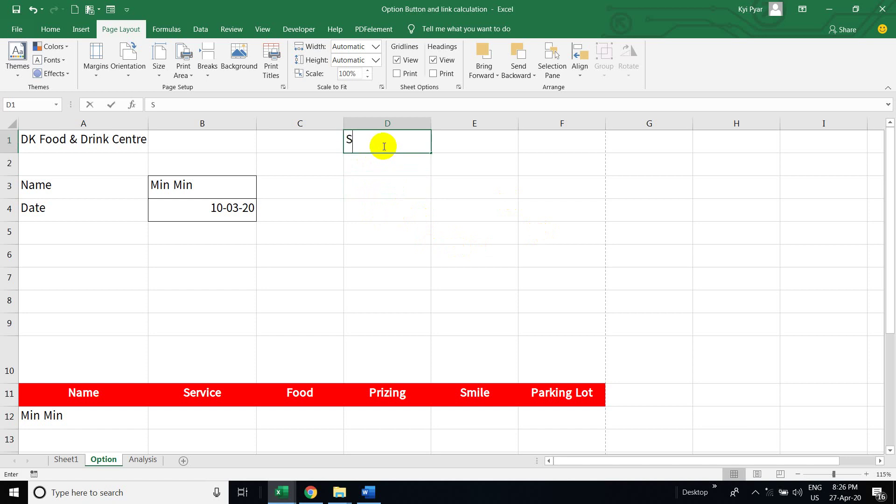
text(ervu)
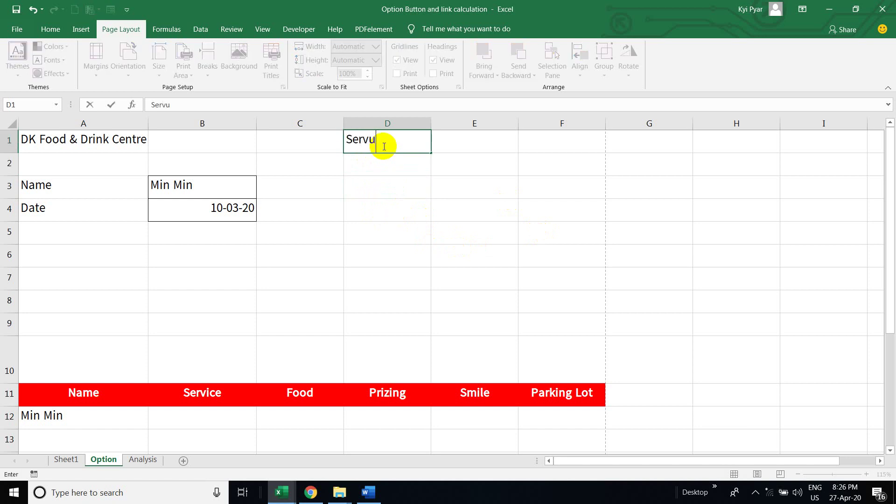
key(BackSpace)
text(ice)
key(Return)
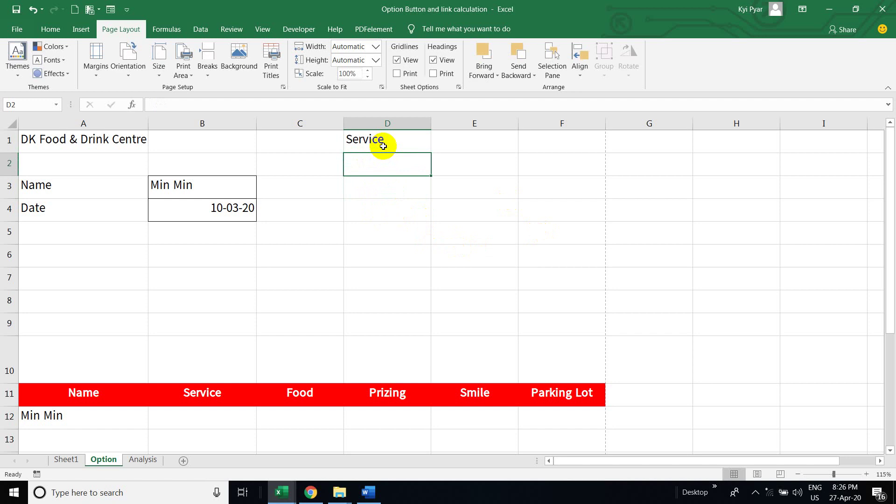
text(Food)
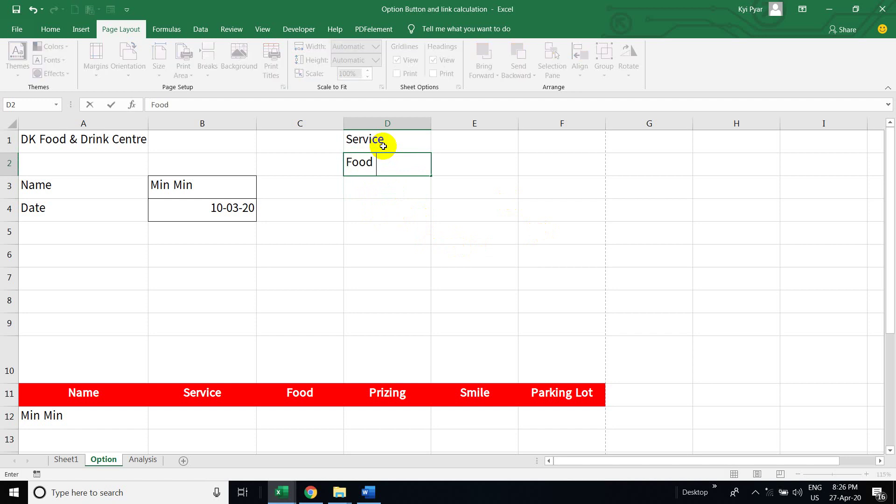
text( & Drink)
key(Return)
text(Pri)
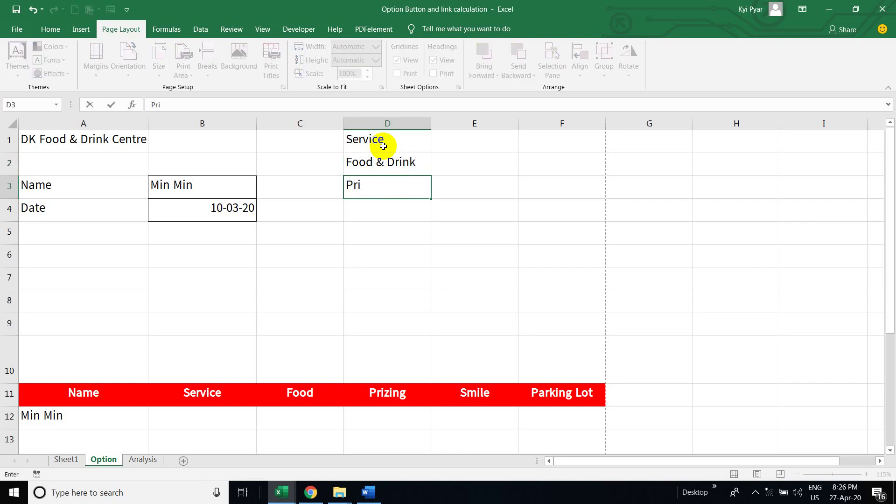
text(zing)
key(Tab)
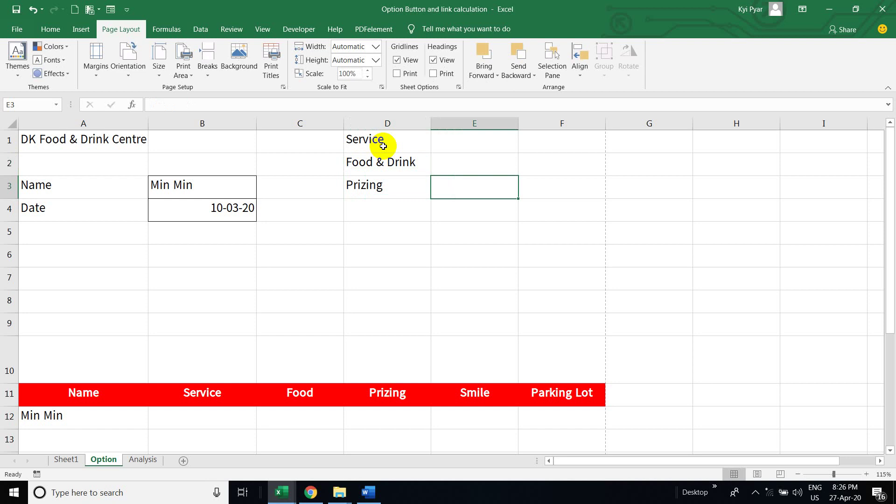
Add Cleaning in D4 and Tax in D5, then return to D1
key(Down)
key(Left)
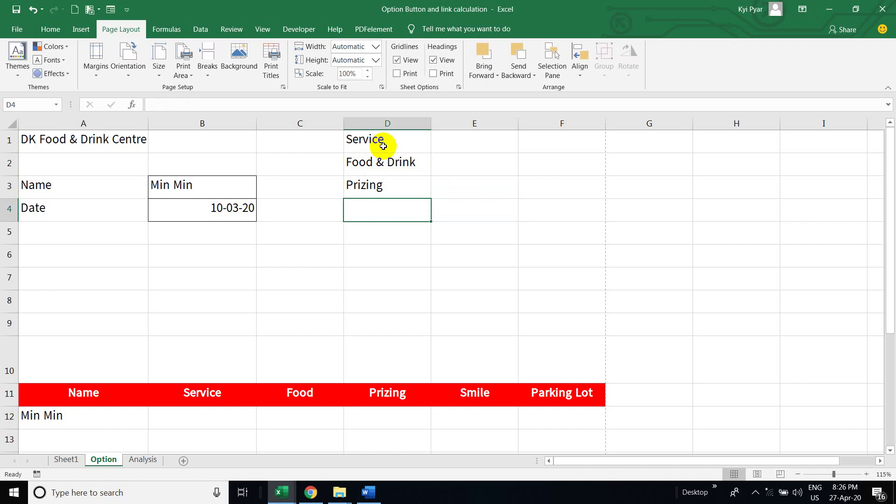
text(Cl)
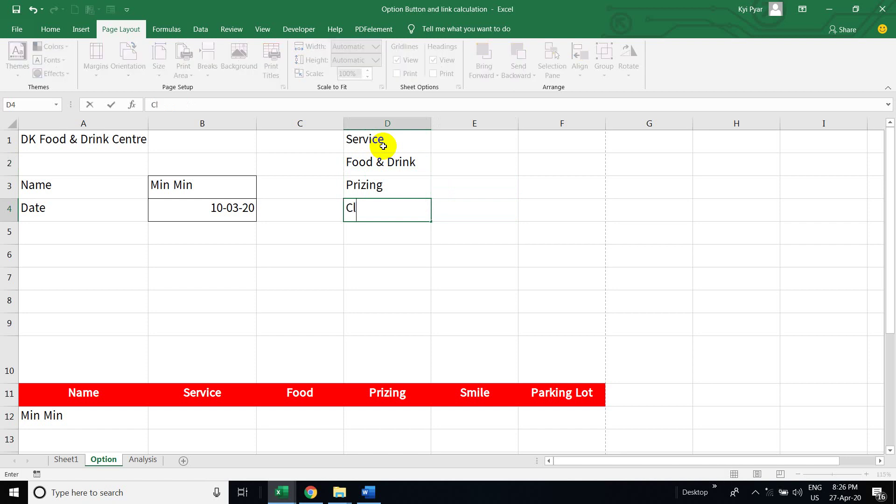
text(eaning)
key(Return)
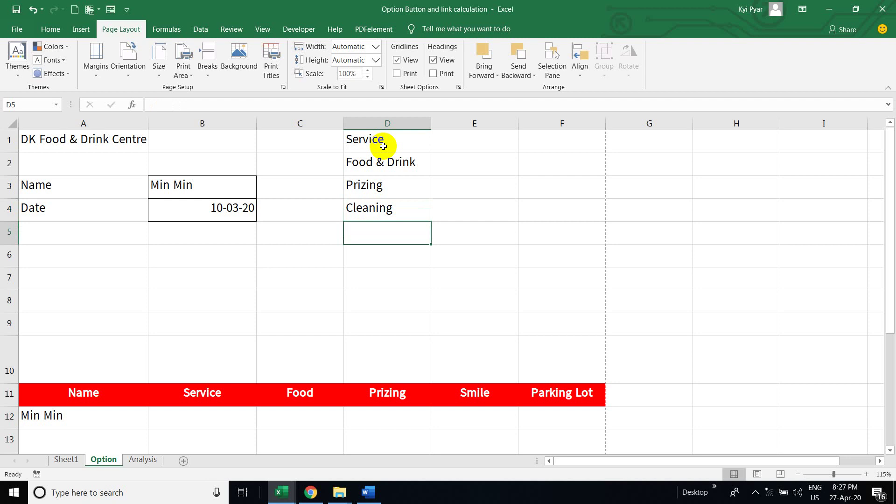
text(Tax)
key(Return)
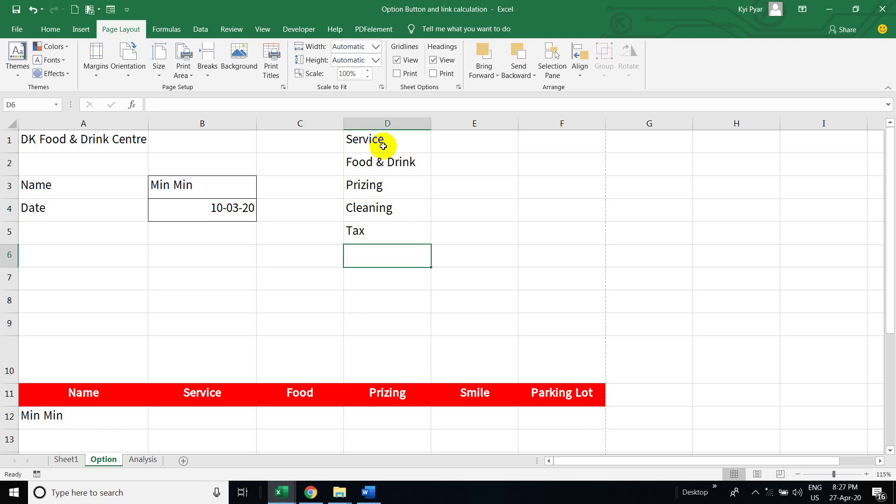
key(Up)
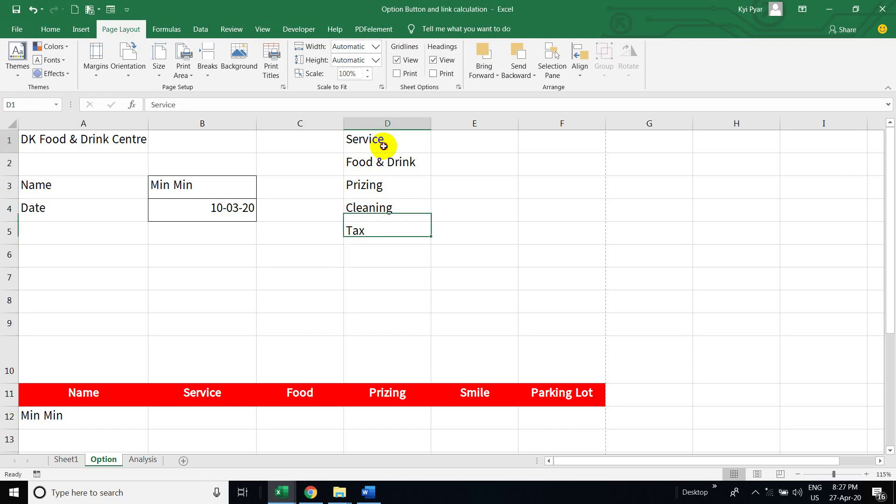
click(383, 146)
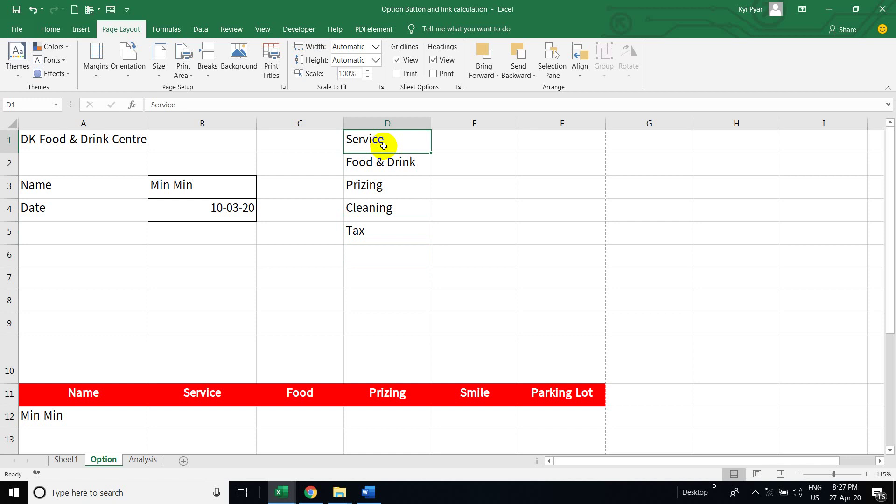
Enter Poor, Fair, Good, Very good and Excellent down cells E1 to E5
click(454, 133)
text(P)
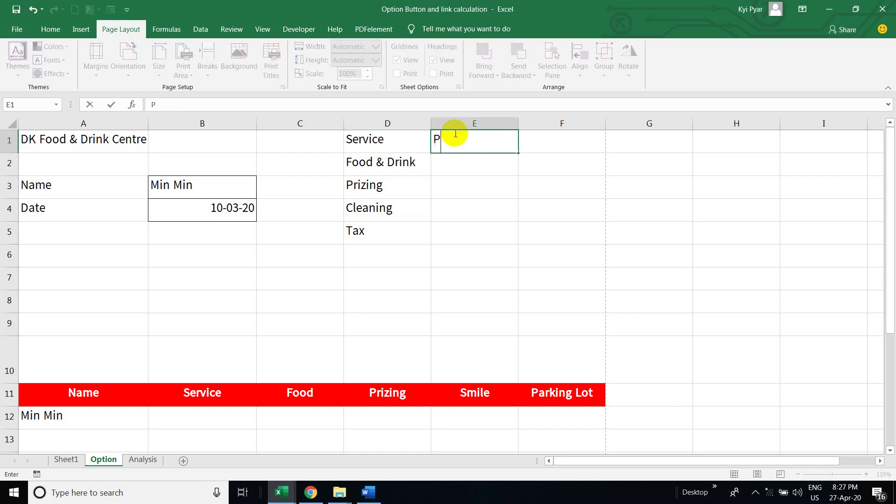
text(oor)
key(Return)
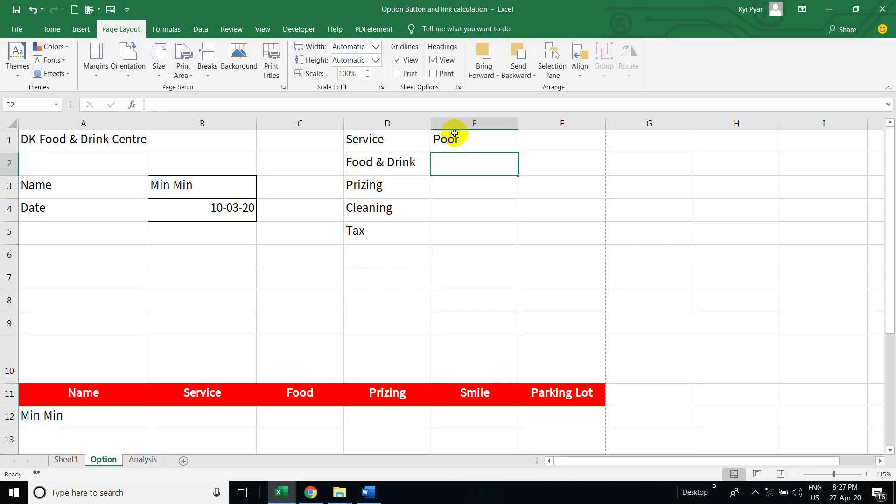
text(Fai)
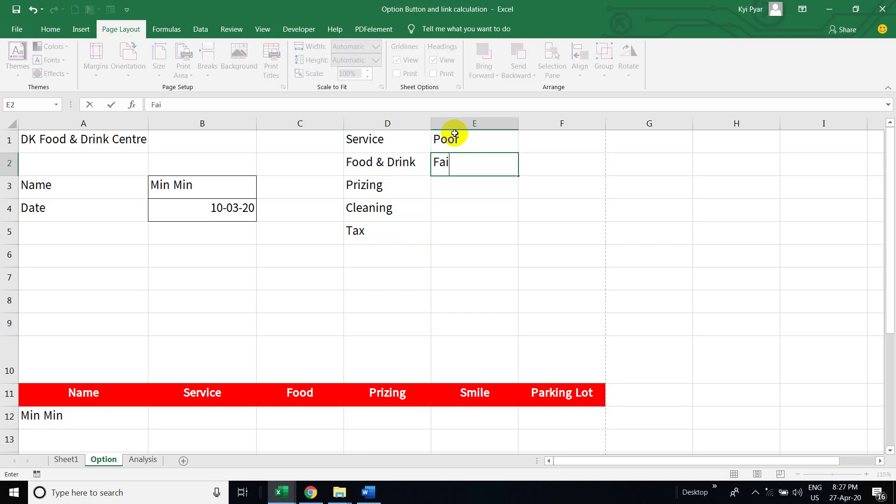
text(r)
key(Return)
text(Good)
key(Return)
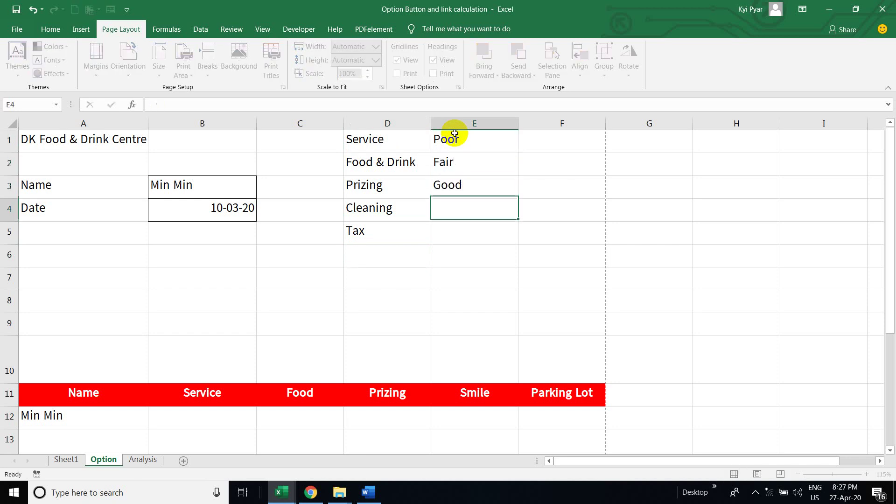
text(Very)
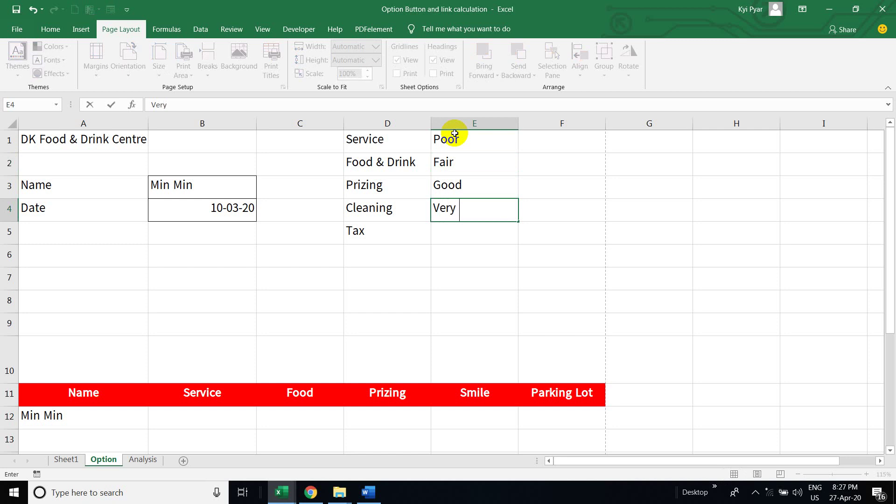
text( good)
key(Return)
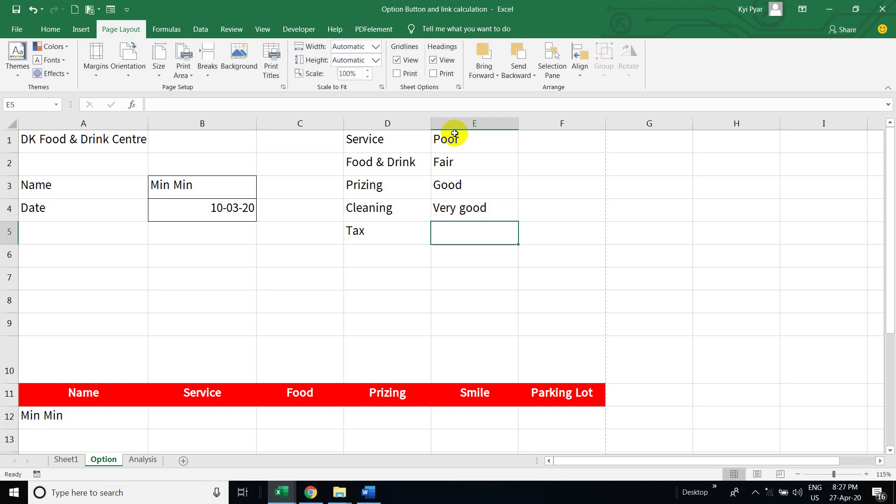
text(Excell)
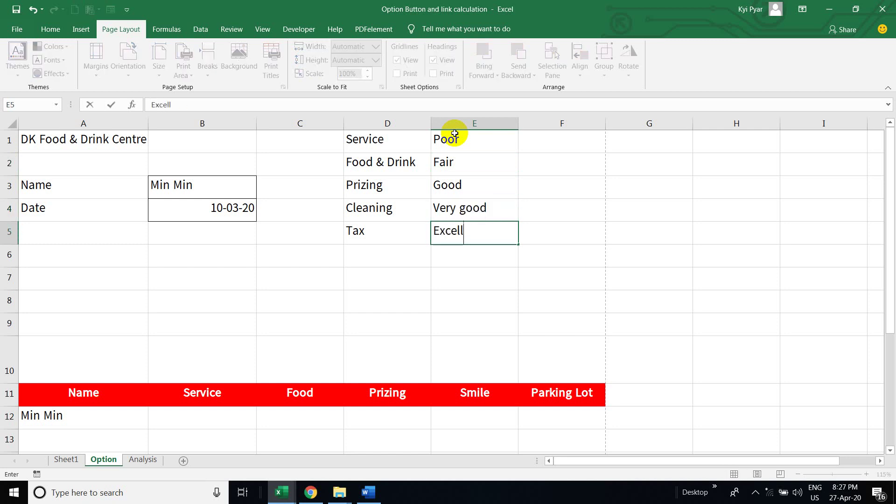
text(ent)
key(Return)
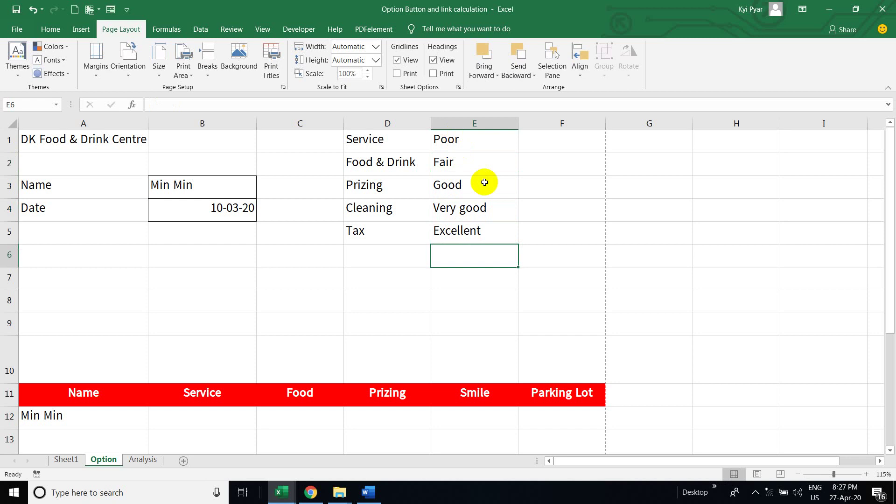
Review each rating label in E1 through E5
click(471, 143)
click(471, 161)
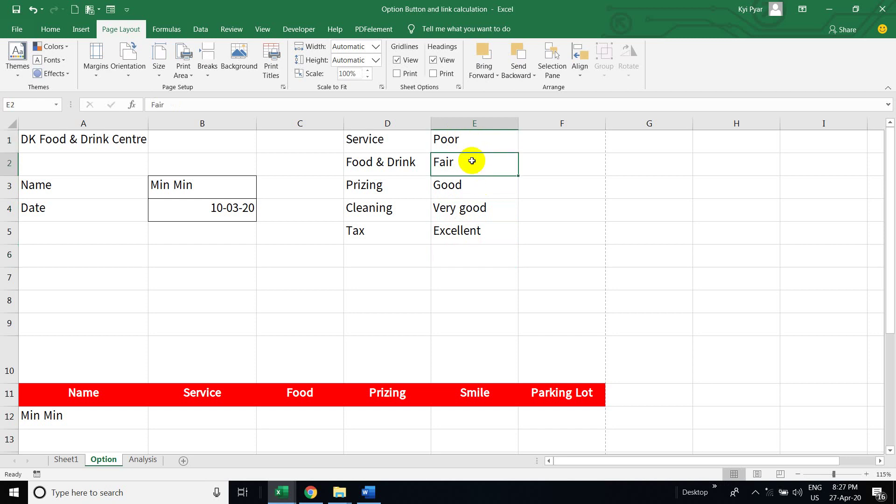
click(471, 184)
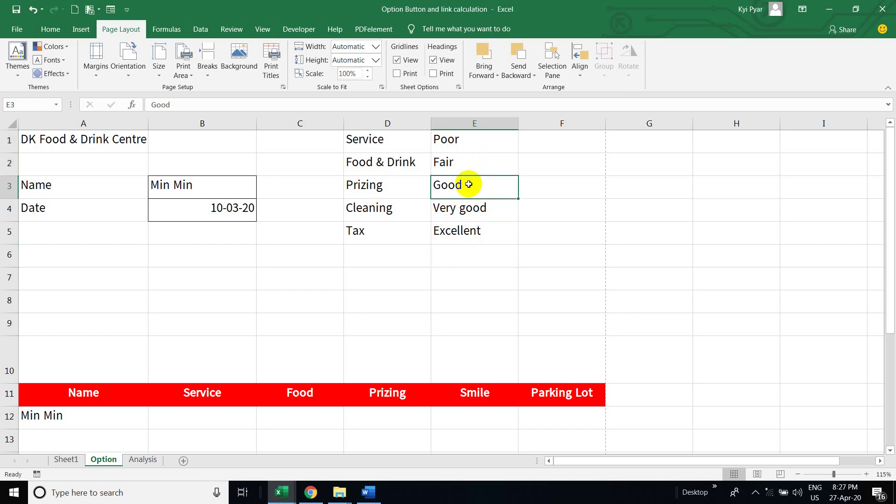
click(474, 209)
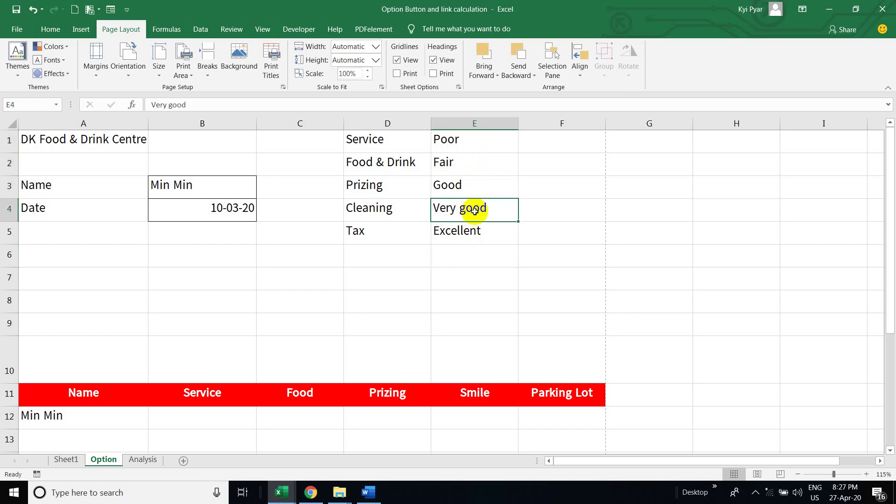
click(463, 233)
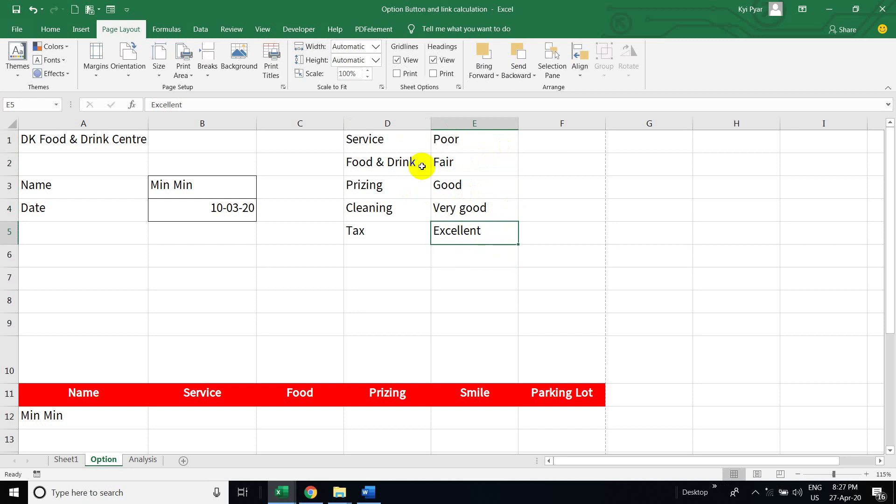
Clear the ratings from column E, then move Food & Drink to E1 and Prizing to F1
drag(466, 142, 490, 248)
key(Delete)
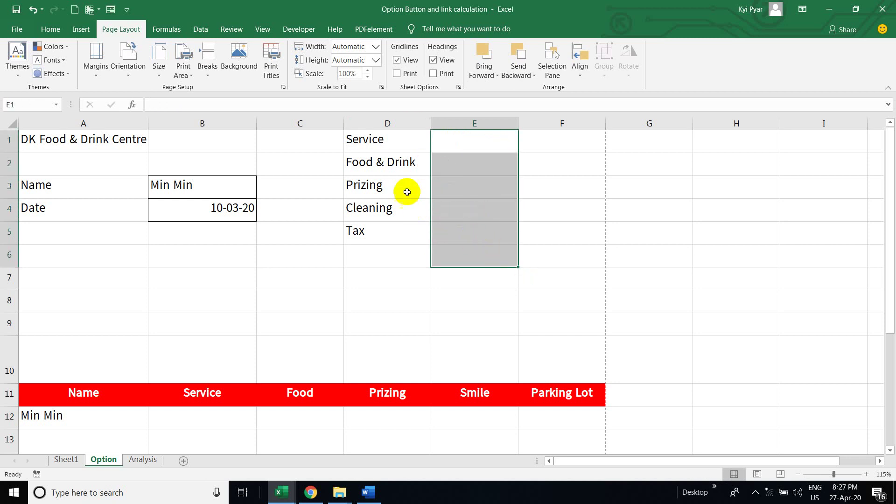
click(418, 139)
click(371, 163)
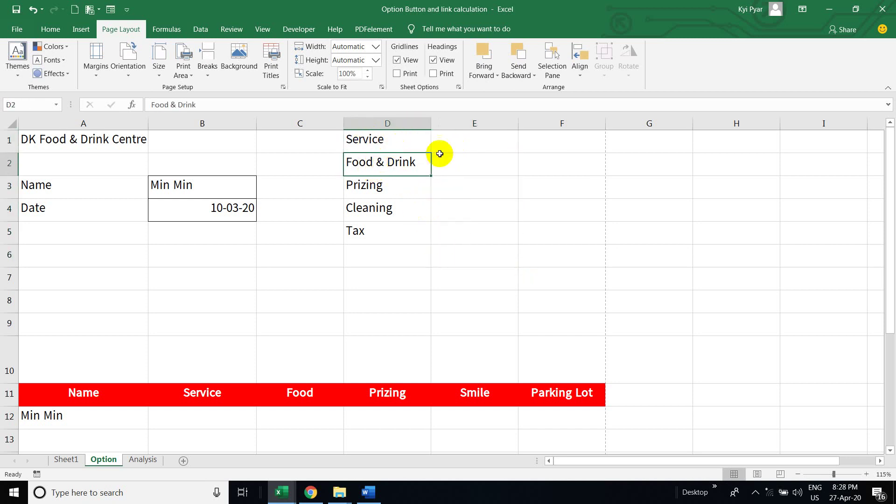
drag(371, 162, 462, 142)
click(406, 181)
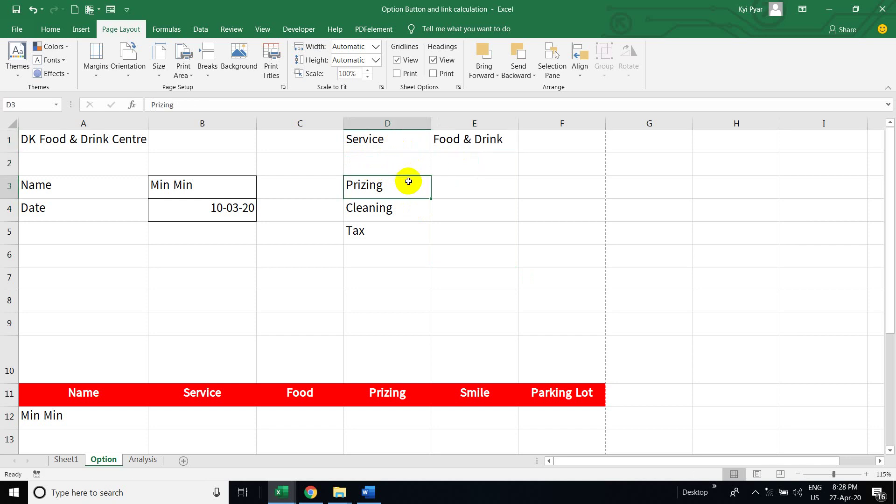
drag(406, 181, 539, 141)
Copy Food & Drink into header cell C11, replacing Food
click(404, 205)
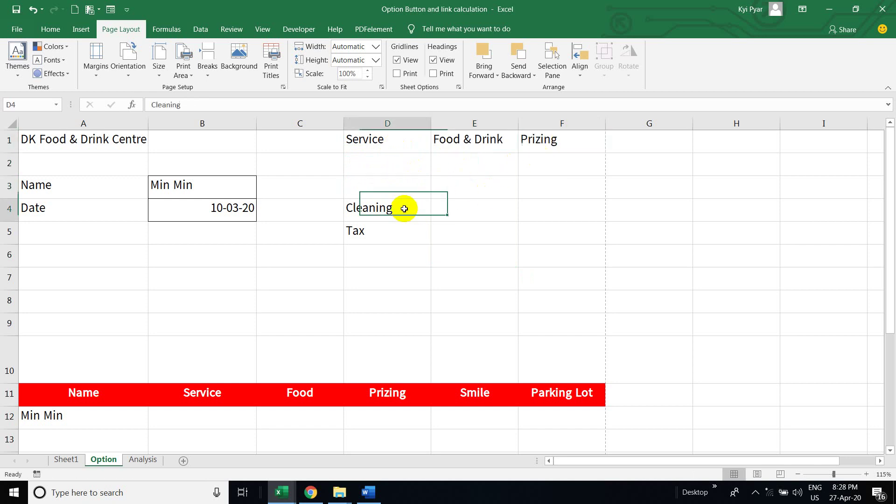
click(357, 140)
click(201, 377)
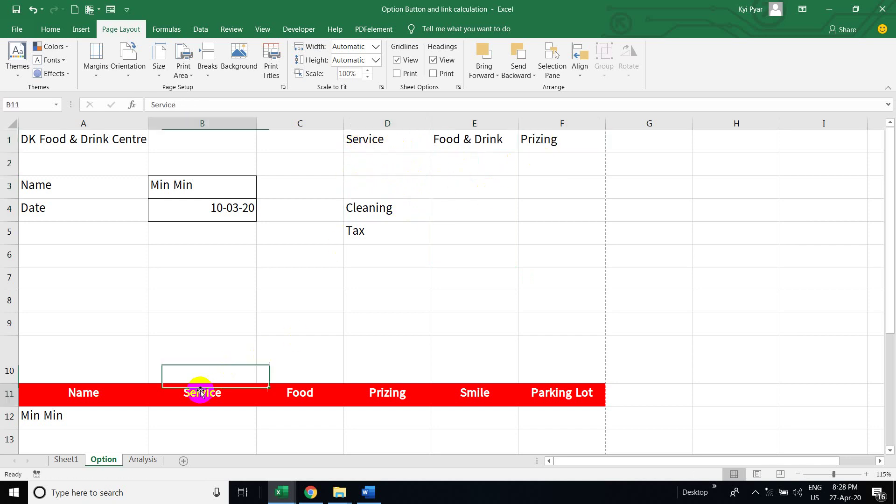
click(460, 144)
key(ctrl+c)
click(292, 387)
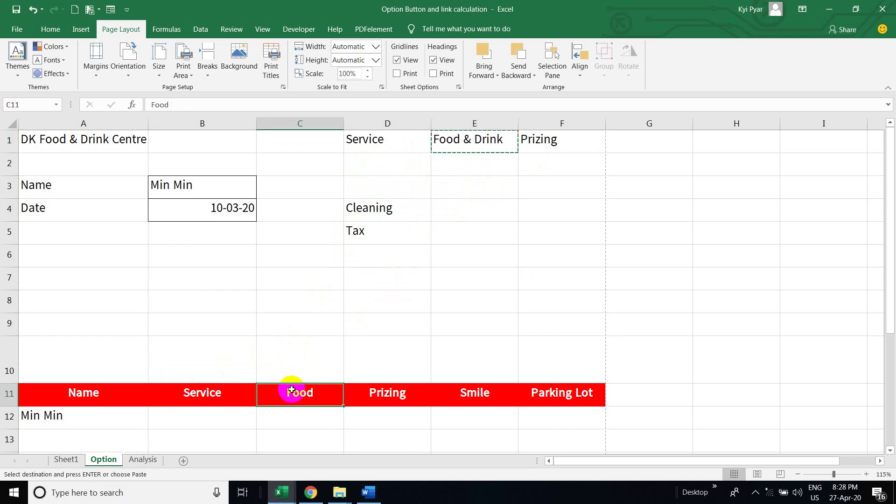
key(ctrl+v)
Apply the red B11 header formatting to C11 with Format Painter
click(164, 397)
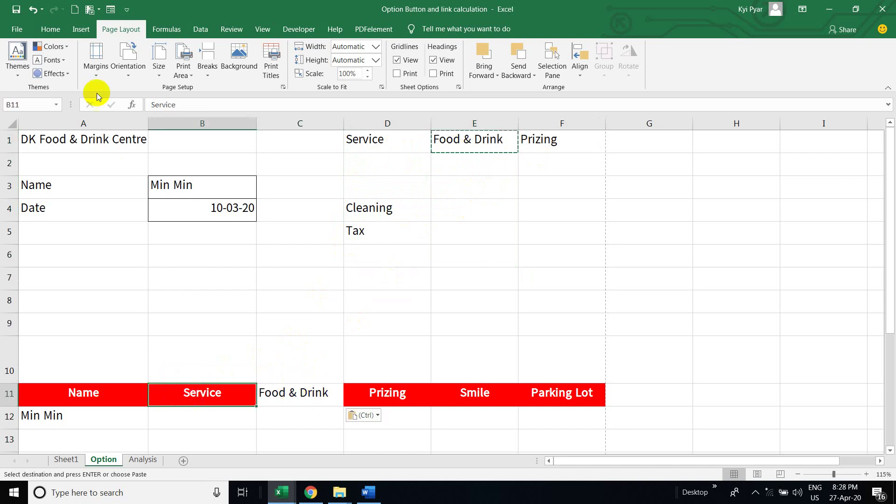
click(51, 29)
click(61, 73)
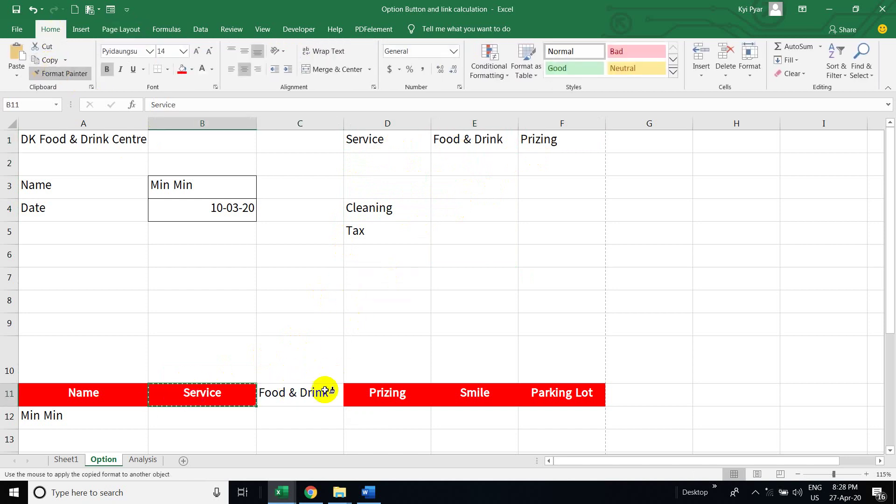
click(310, 392)
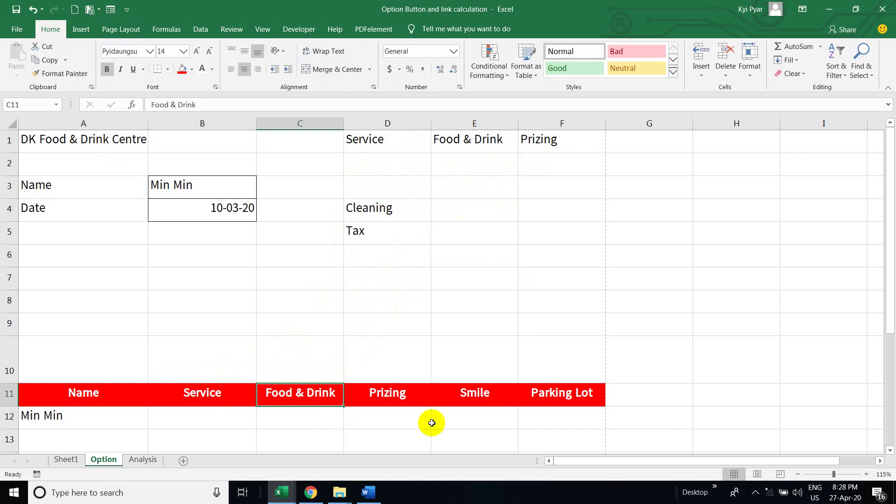
click(413, 395)
Copy Cleaning into header cell E11, replacing Smile
click(372, 208)
key(ctrl+c)
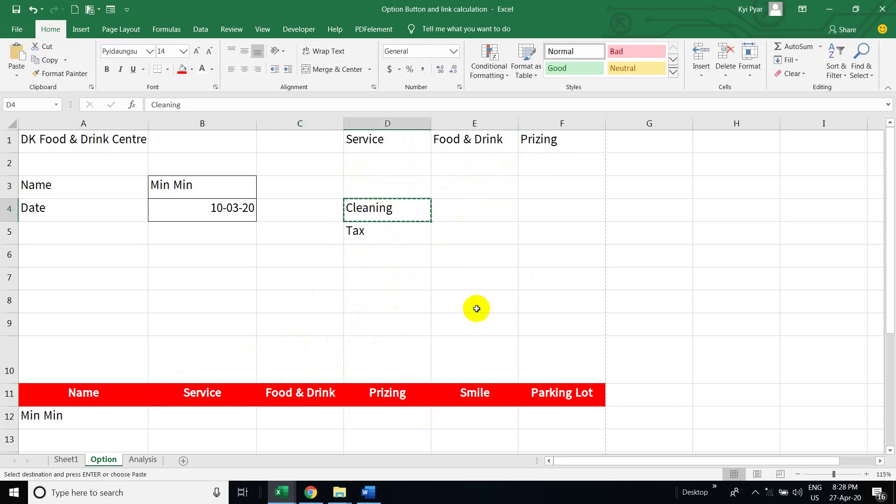
click(497, 397)
key(ctrl+v)
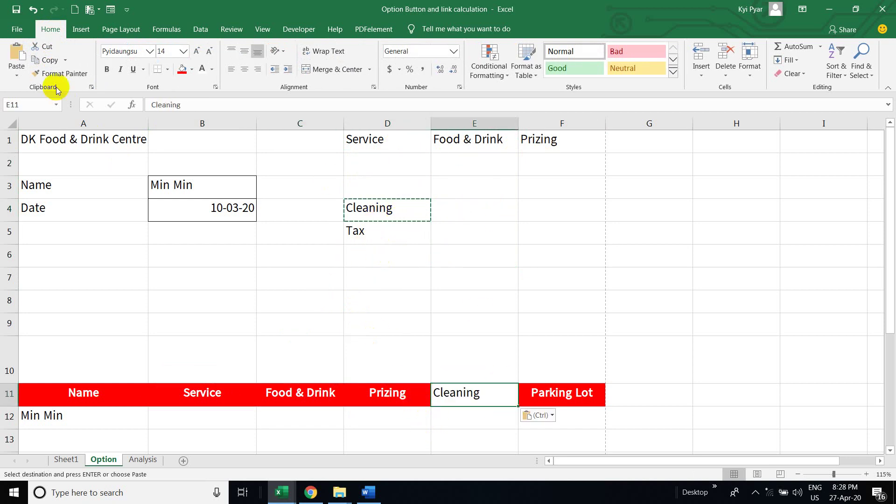
click(61, 73)
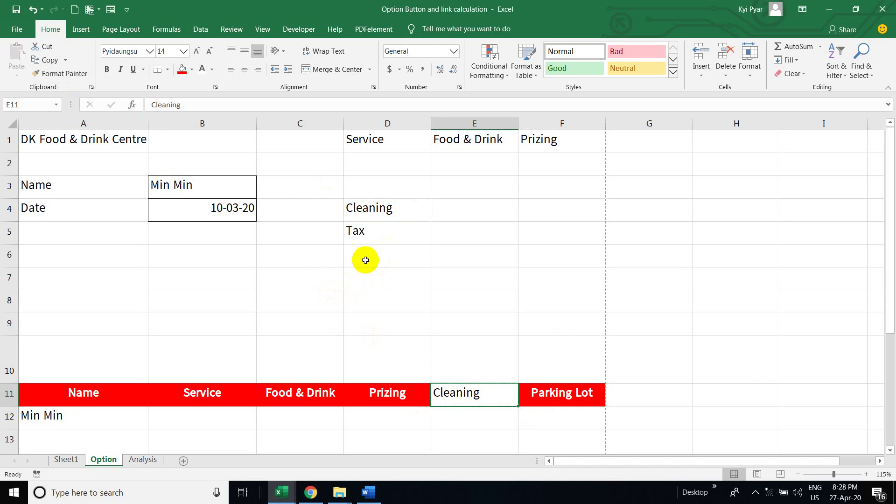
Move Tax into F11 over Parking Lot and paint the red header style onto E11:F11
click(362, 231)
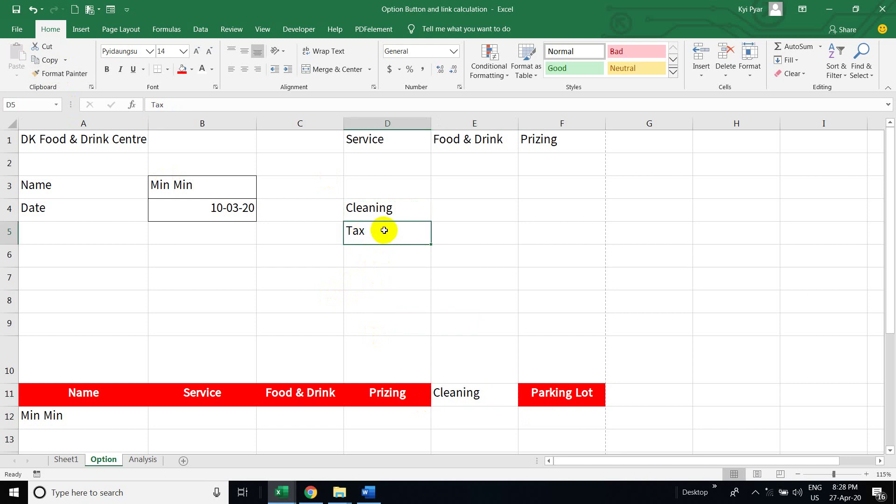
key(ctrl+x)
click(564, 394)
key(ctrl+v)
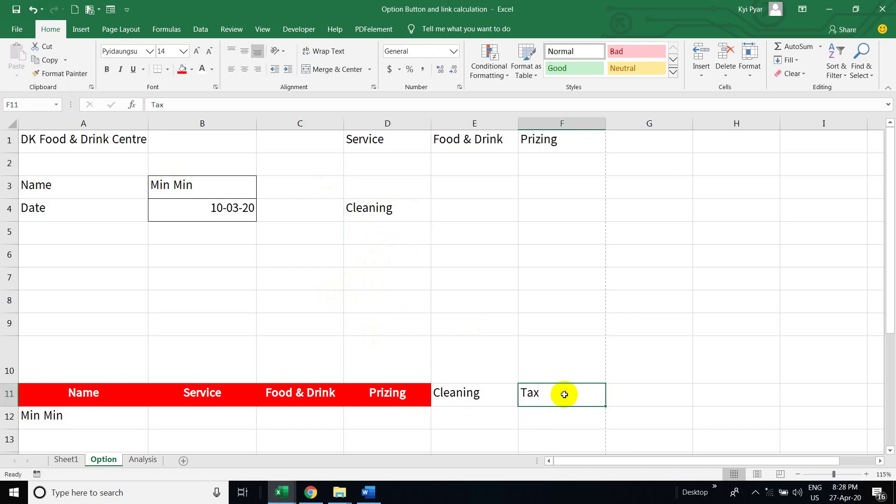
click(387, 395)
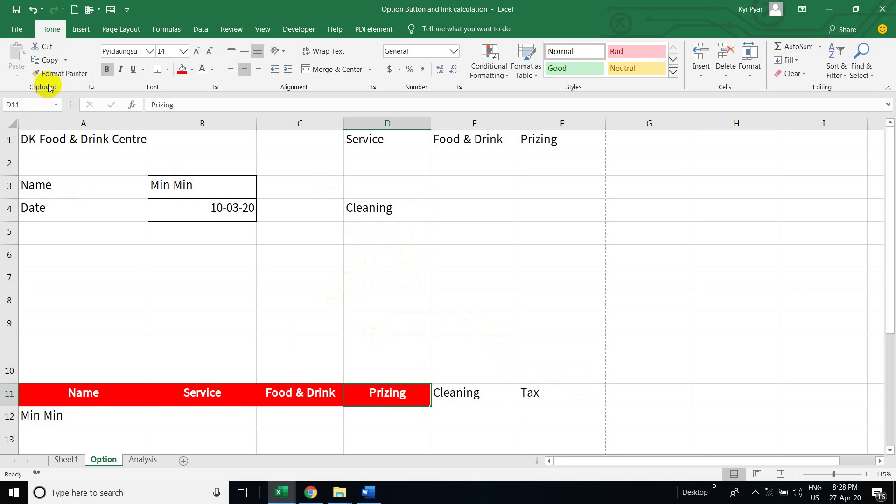
click(60, 73)
drag(480, 395, 529, 395)
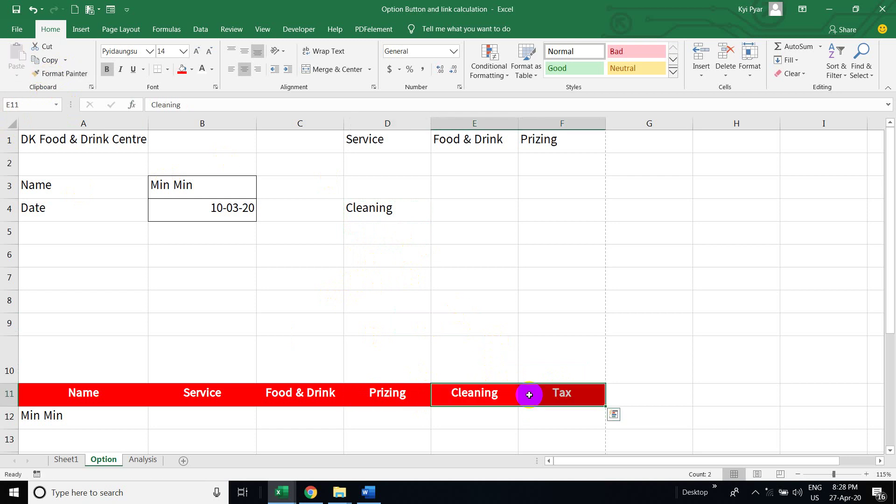
click(219, 420)
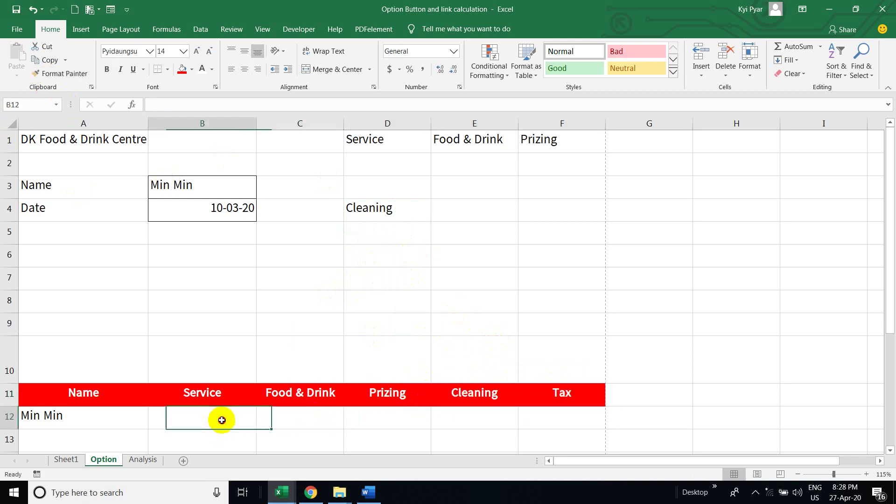
Delete the leftover labels in D1:F4
drag(362, 140, 554, 218)
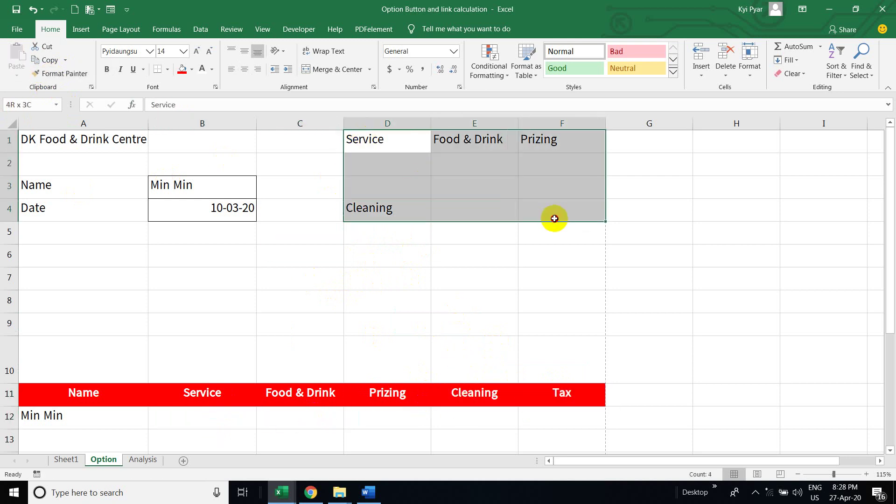
key(Delete)
click(375, 183)
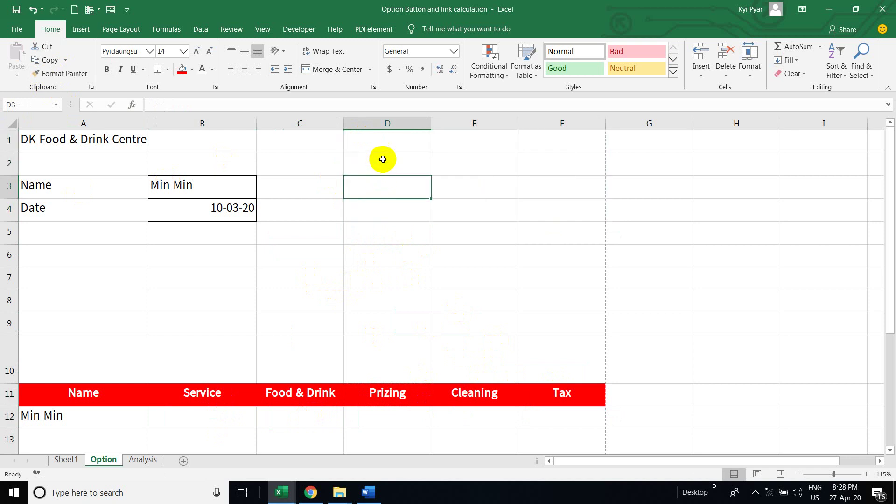
Confirm Developer is ticked in Excel Options' Customize Ribbon and show the Developer tab
click(382, 159)
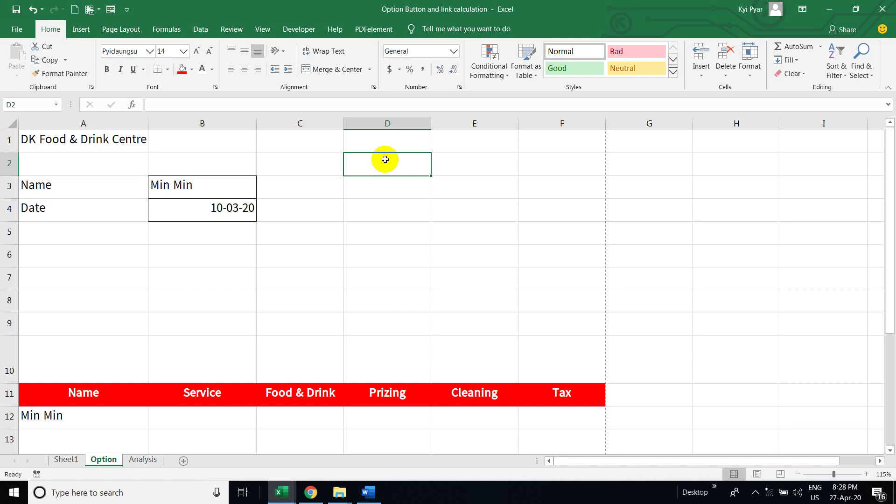
click(295, 35)
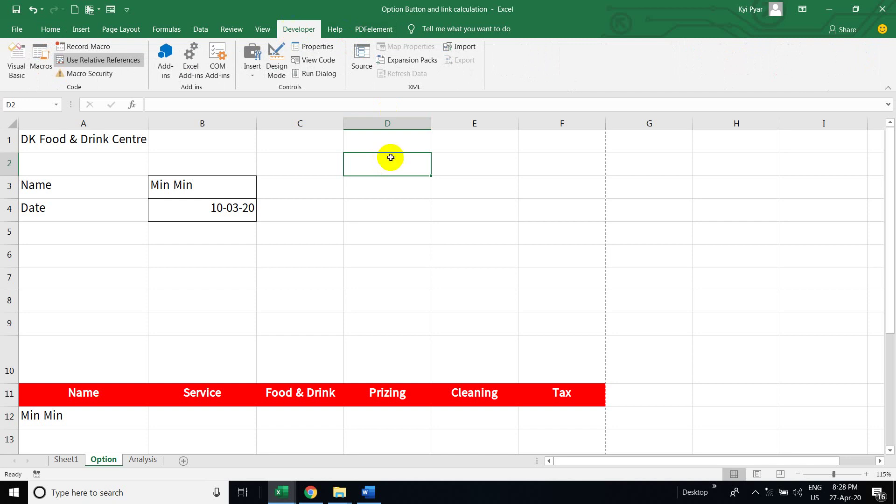
click(7, 35)
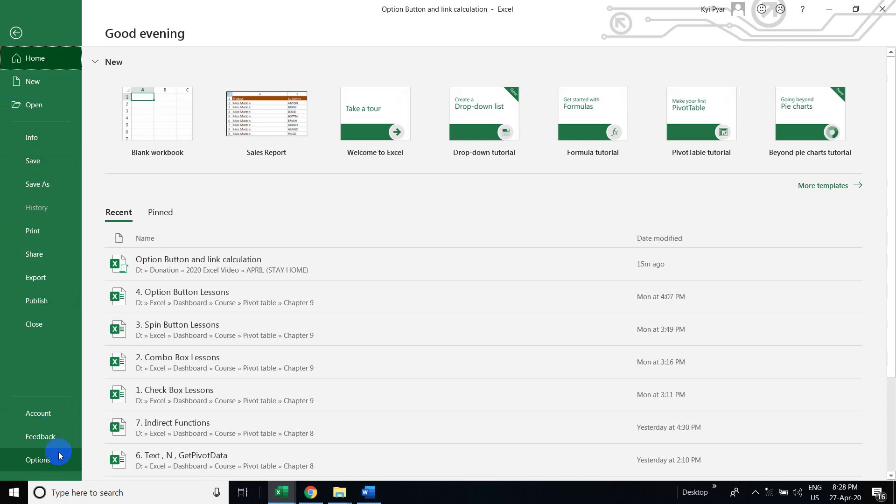
click(54, 465)
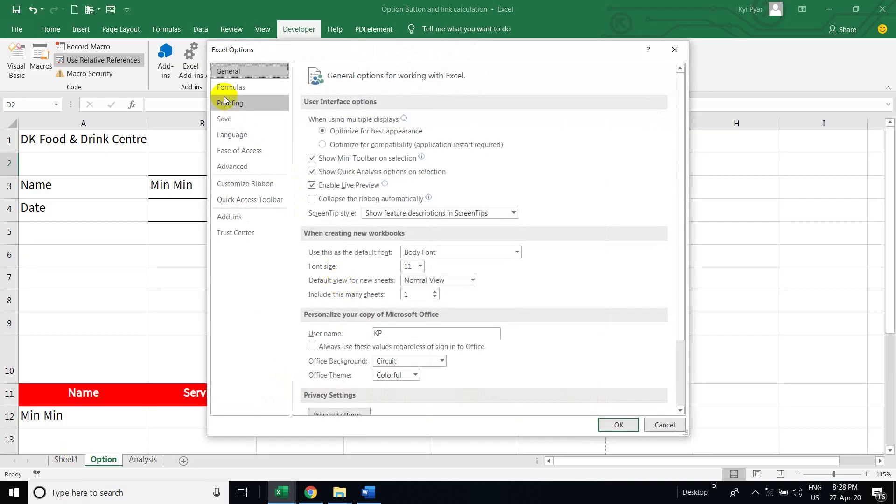
click(263, 185)
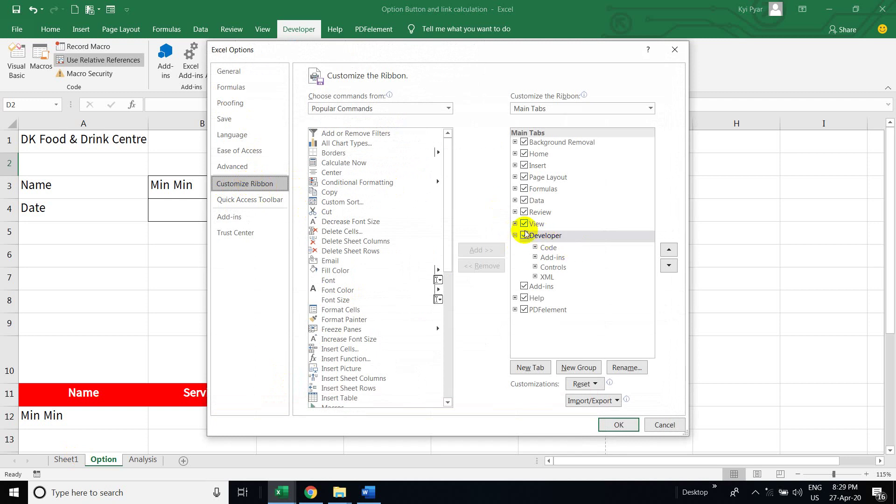
click(619, 425)
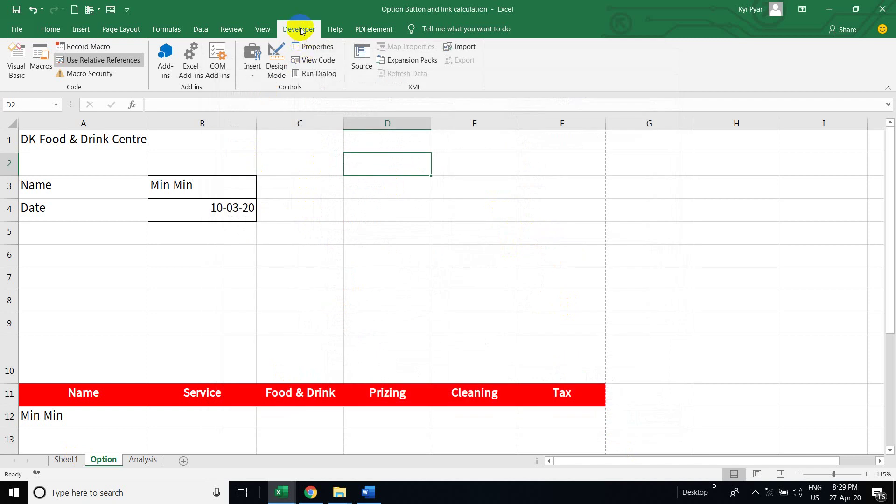
Draw a form-control option button over cell D2
click(252, 68)
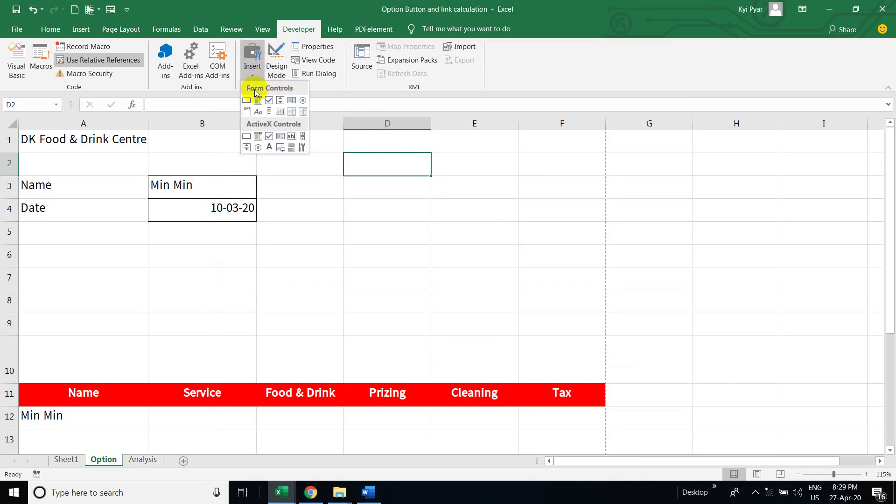
click(303, 101)
drag(344, 152, 431, 175)
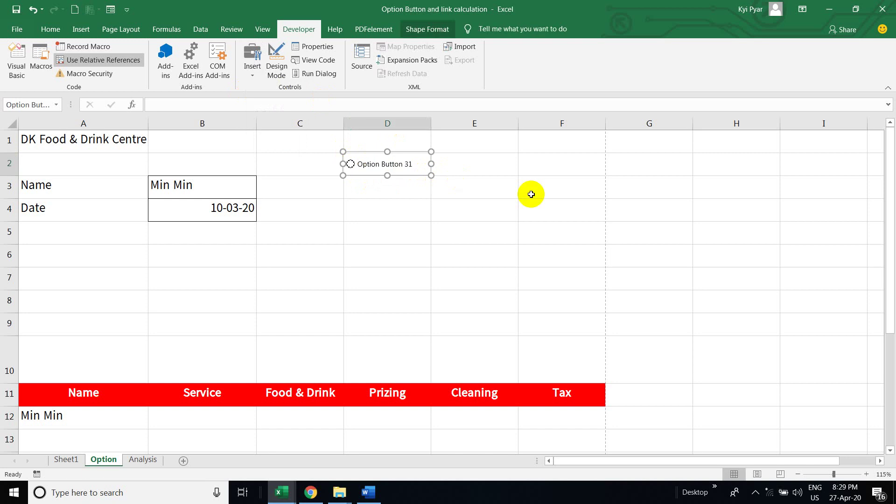
Caption the option button Poor and copy it down column D
click(358, 165)
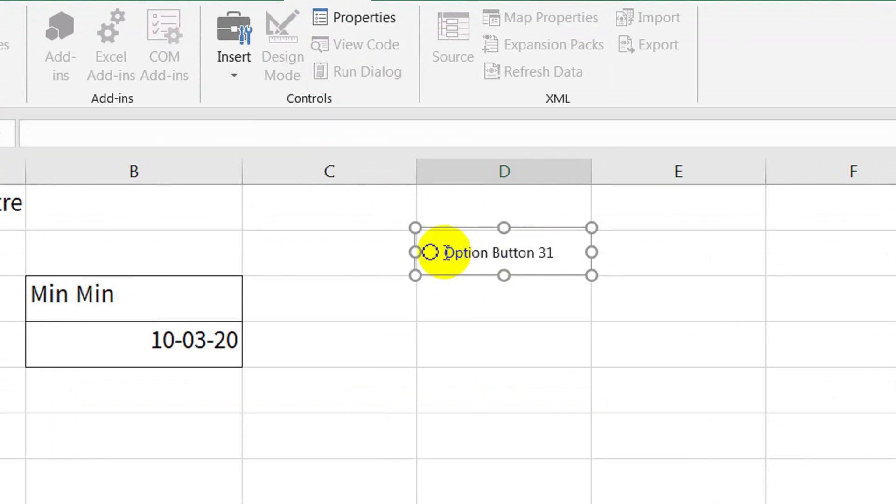
key(Delete)
key(Delete)
key(Delete)
key(Delete)
key(Delete)
key(Delete)
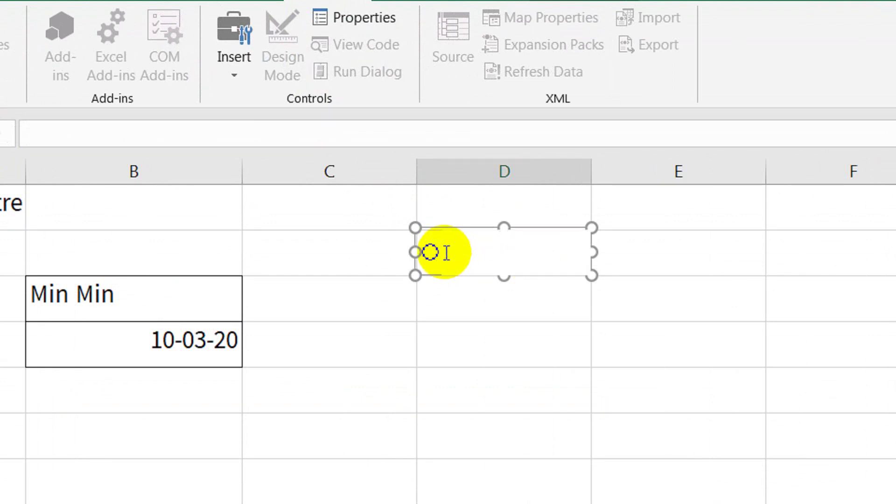
text(F)
text(oor)
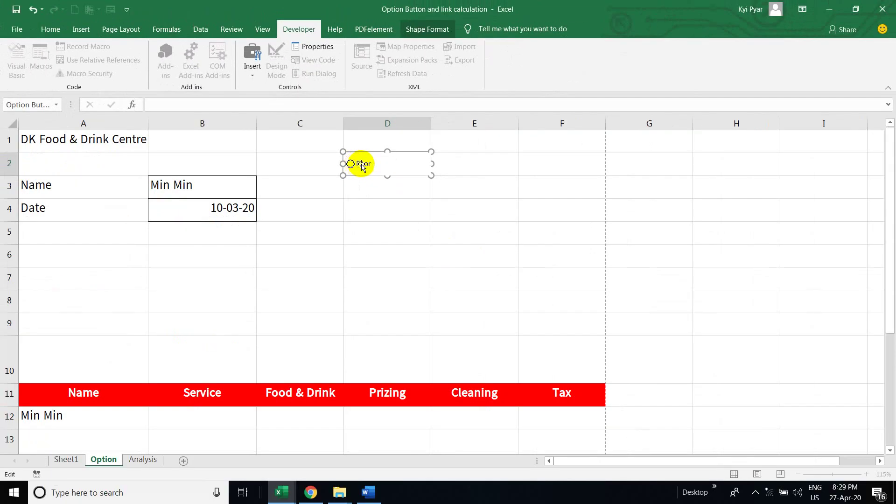
click(486, 210)
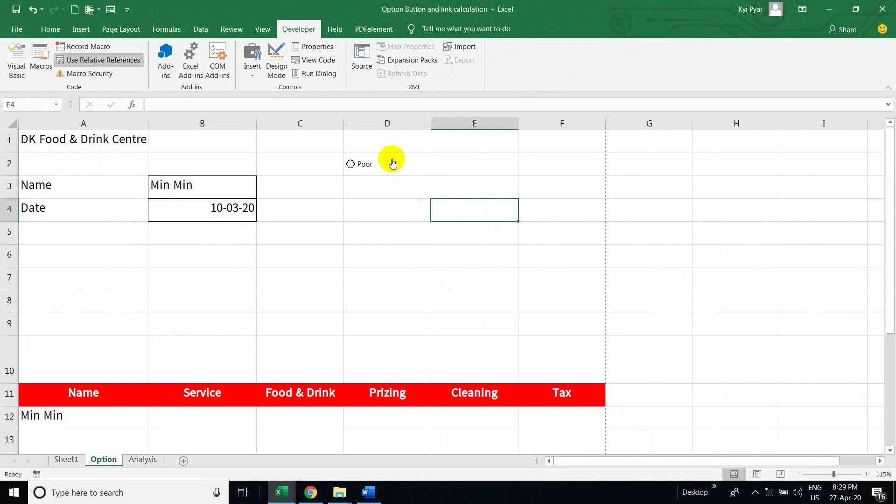
ctrl+click(391, 160)
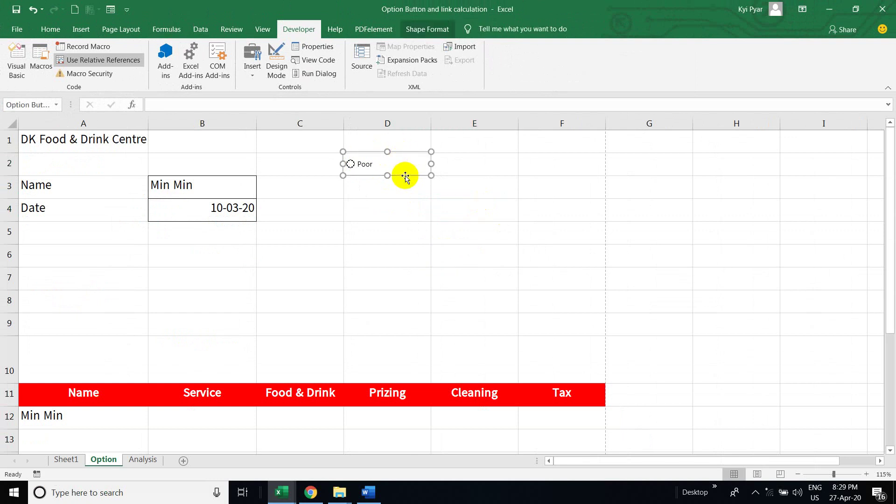
drag(405, 177, 406, 266)
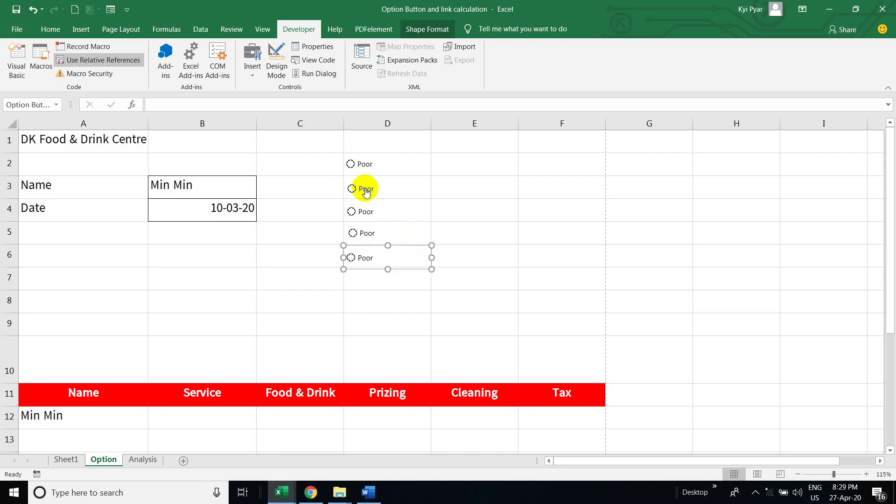
Recaption the D3 option button Fair and the D4 button Good
click(650, 217)
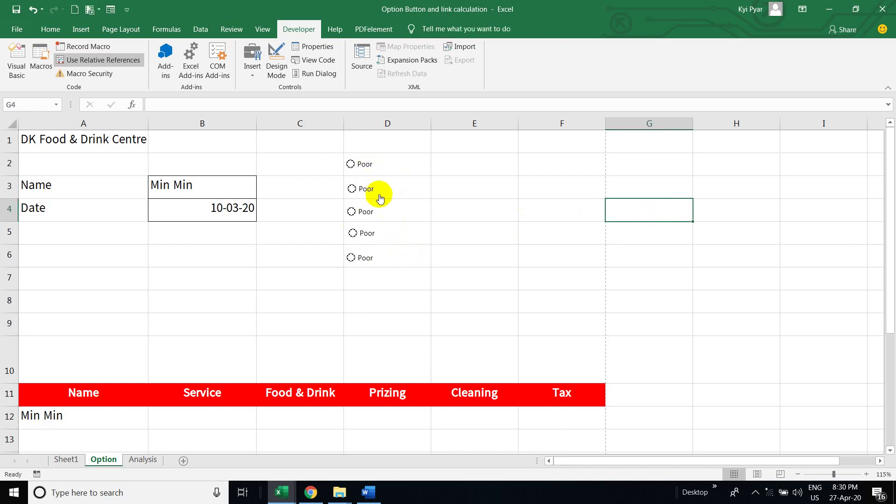
click(361, 190)
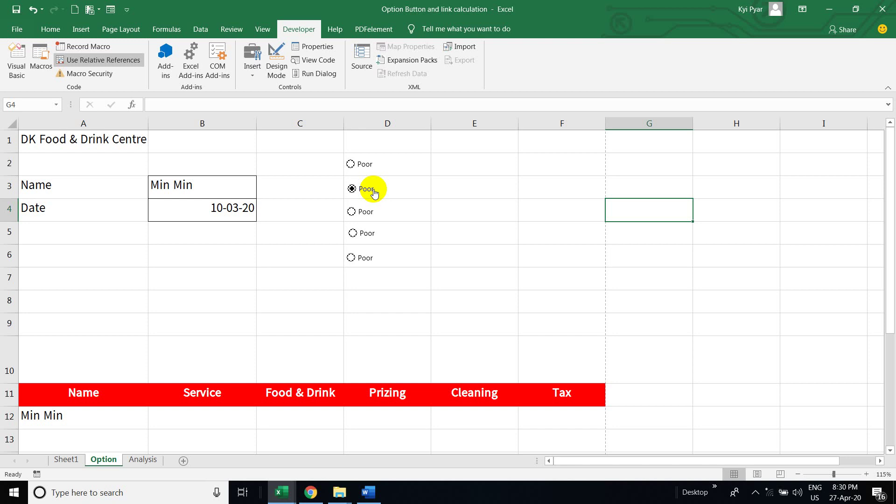
ctrl+click(375, 192)
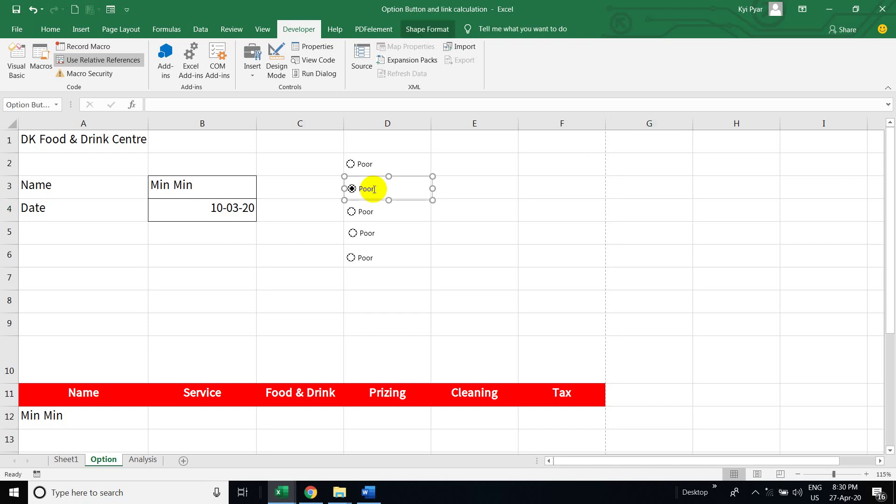
click(360, 189)
text(Fair)
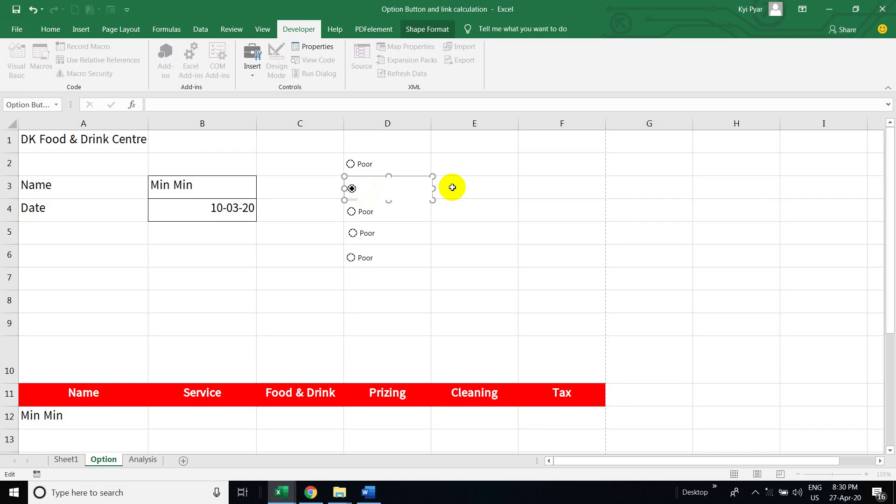
click(524, 212)
ctrl+click(367, 211)
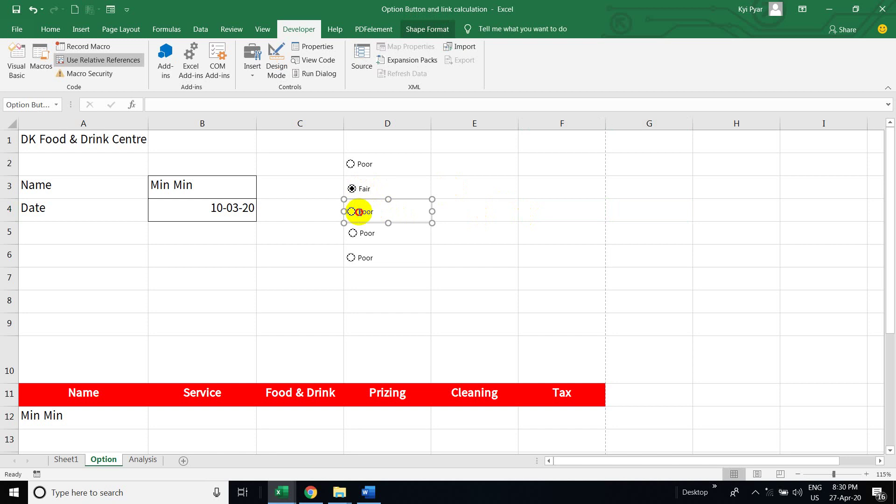
click(358, 211)
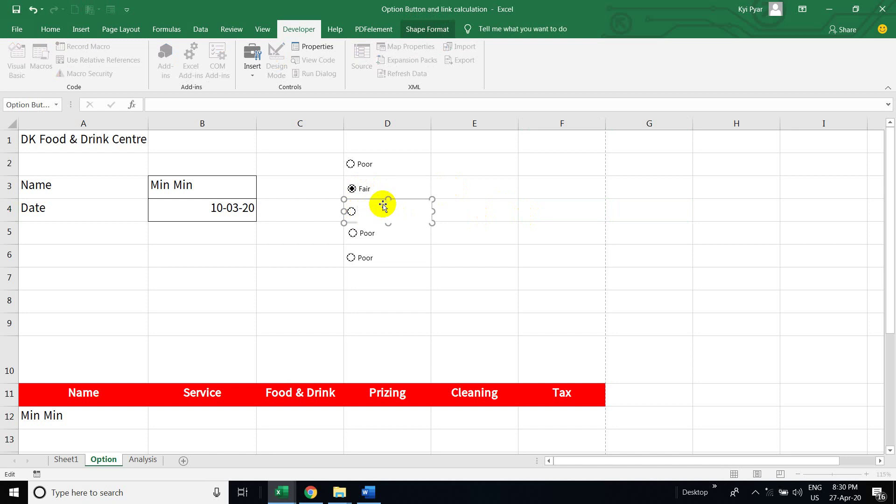
text(Good)
click(532, 275)
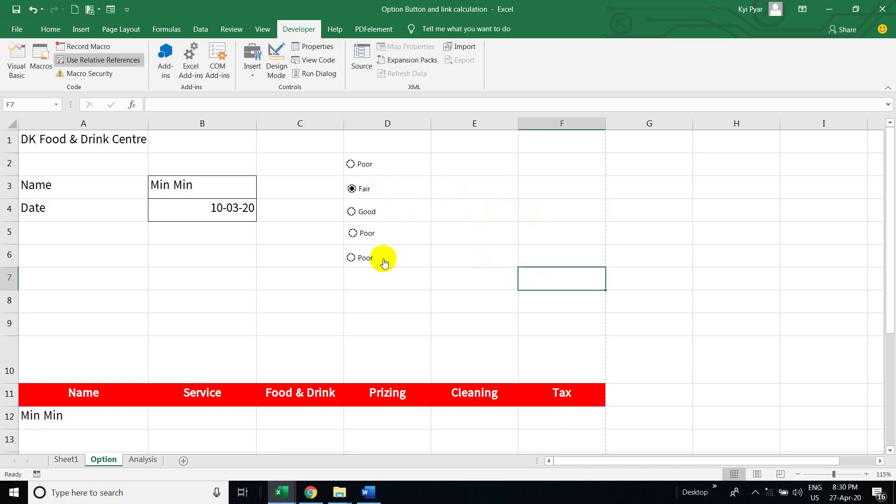
Recaption the D5 option button Very Good and the D6 button Excellent
ctrl+click(366, 231)
click(362, 233)
text(Very Good)
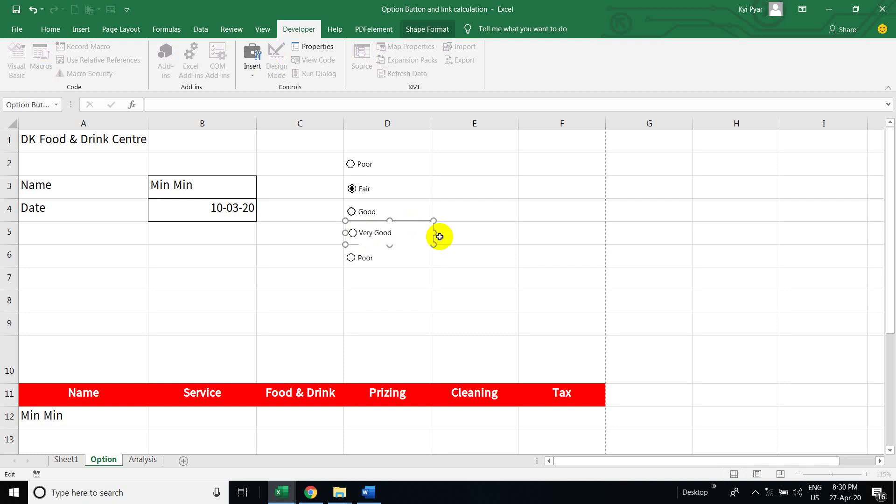
click(519, 273)
ctrl+click(364, 257)
click(361, 256)
text(Excellent)
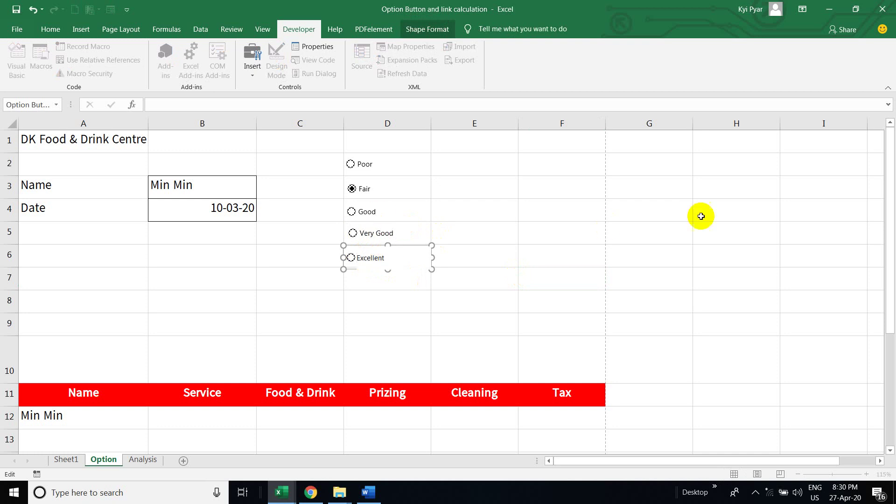
click(707, 212)
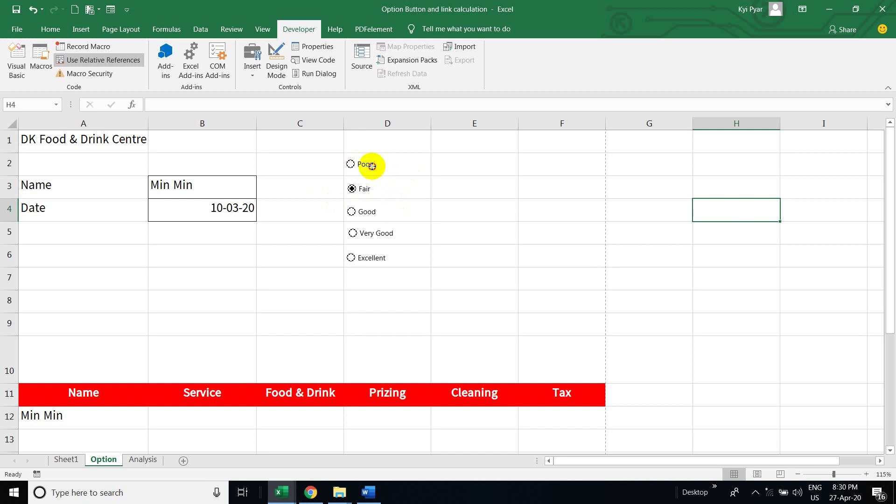
Give the Poor option button a dark red fill and a black ¾ pt outline
ctrl+click(372, 166)
right_click(405, 154)
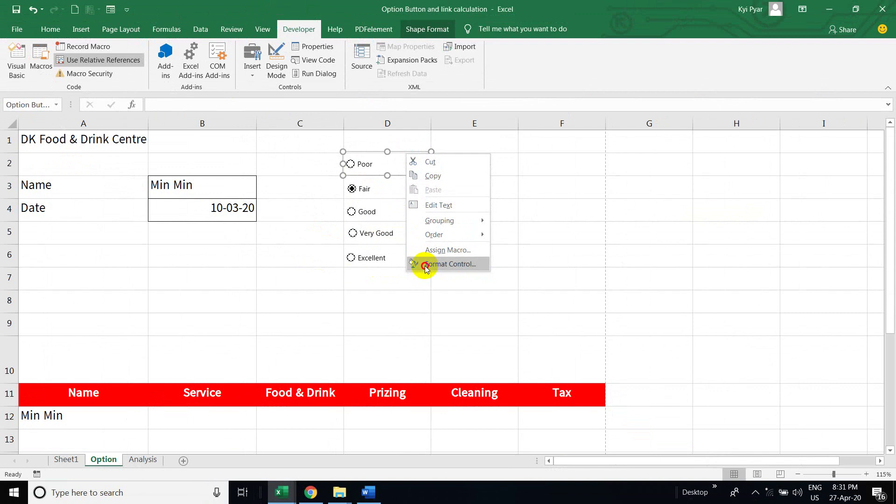
click(425, 265)
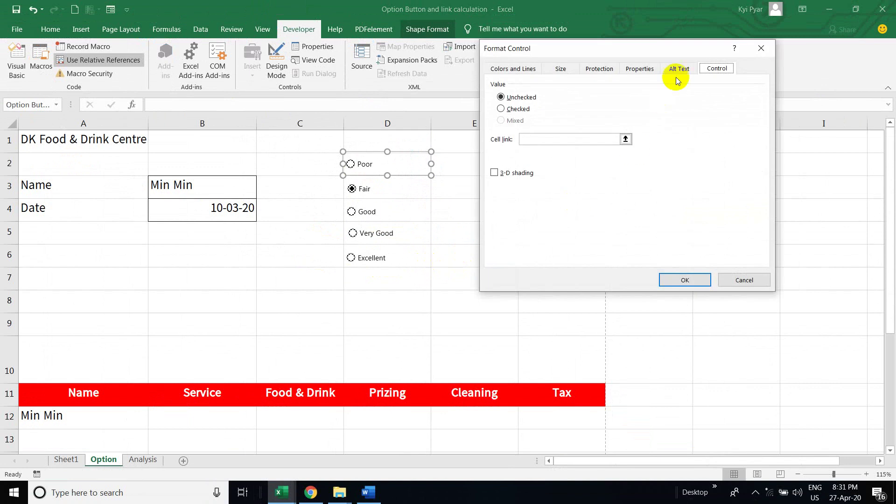
drag(675, 52, 615, 53)
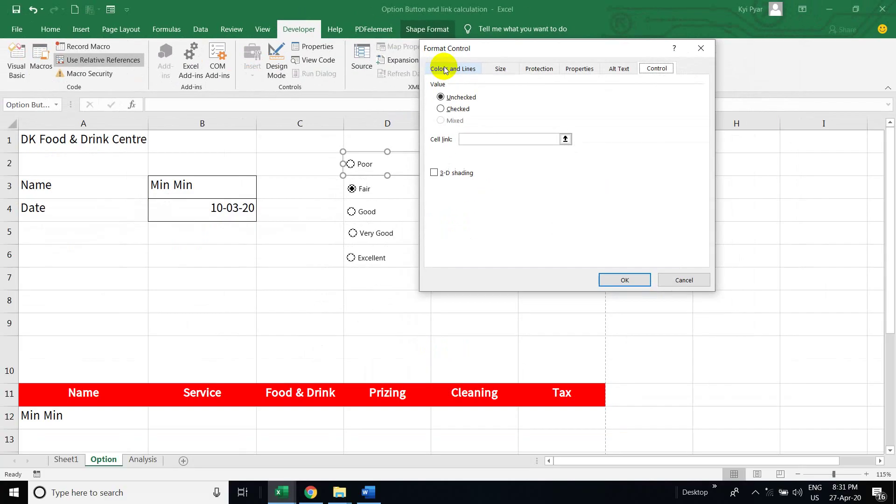
click(441, 67)
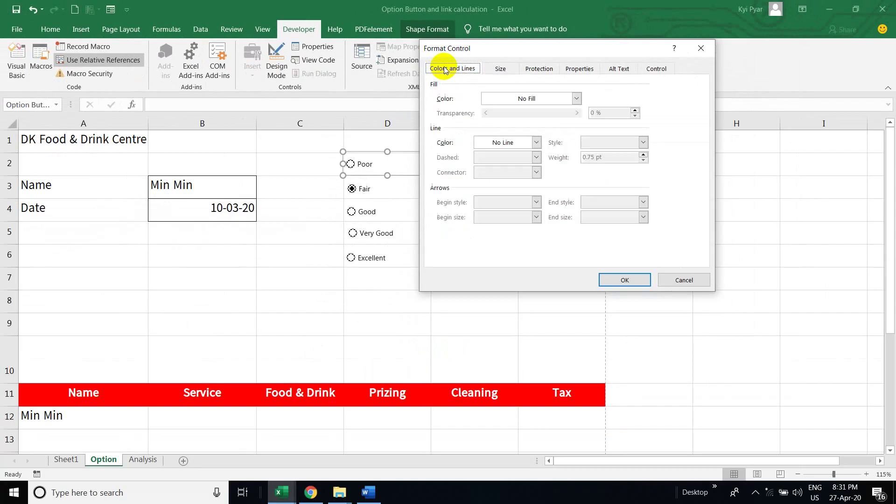
click(576, 98)
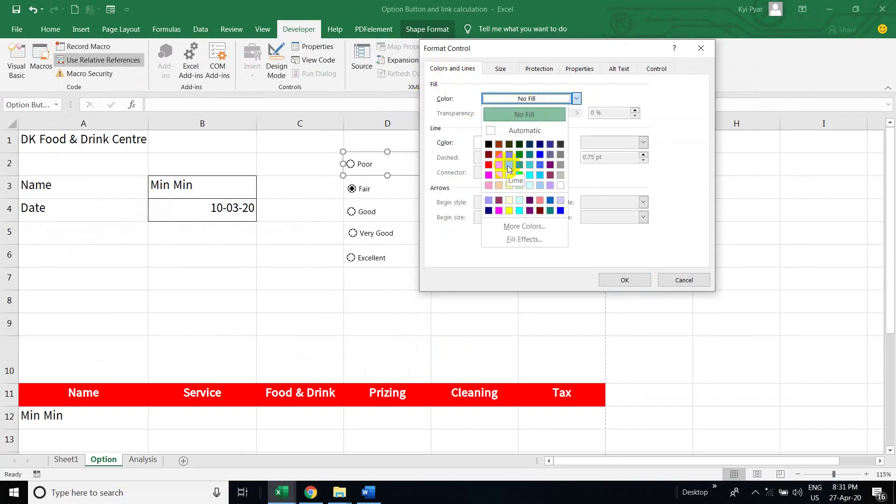
click(489, 154)
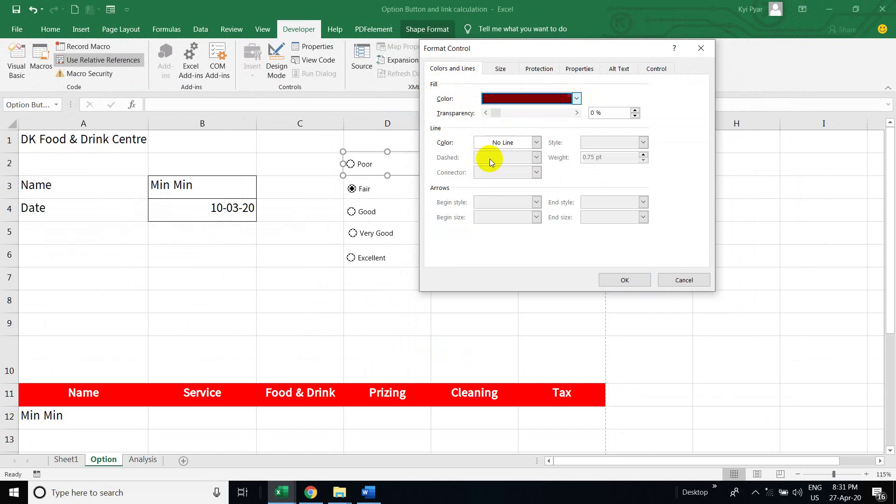
click(537, 143)
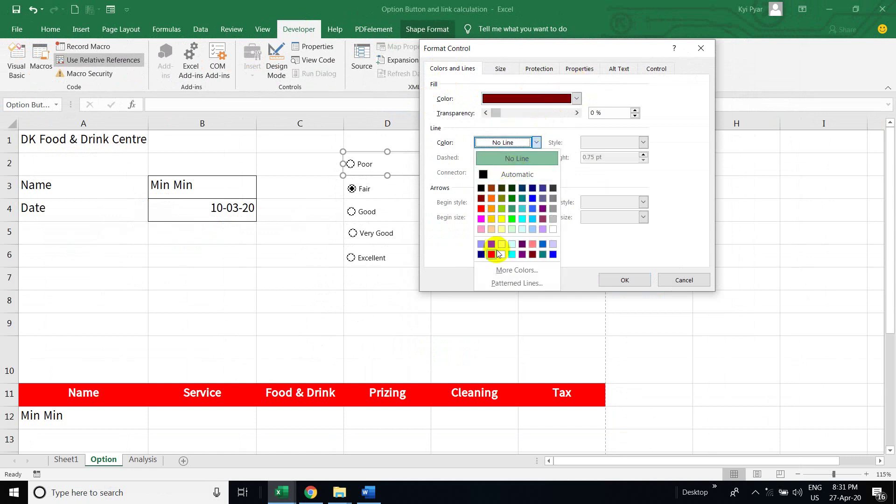
click(481, 188)
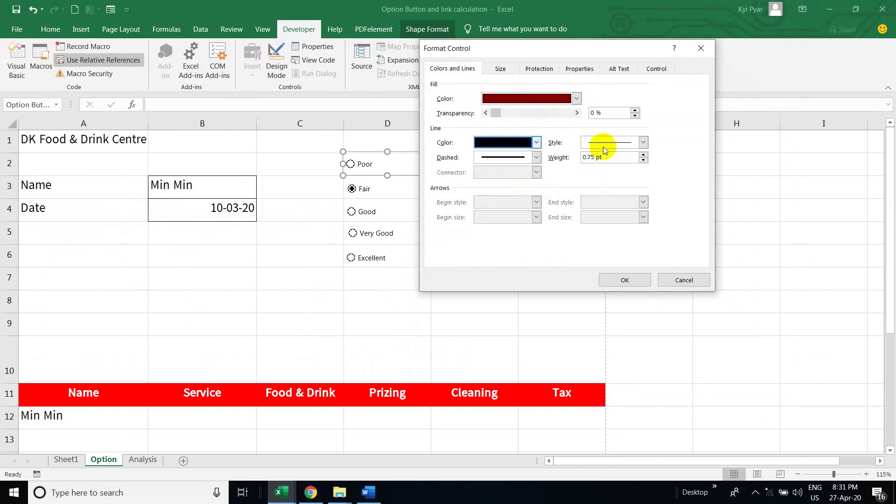
click(644, 142)
click(644, 143)
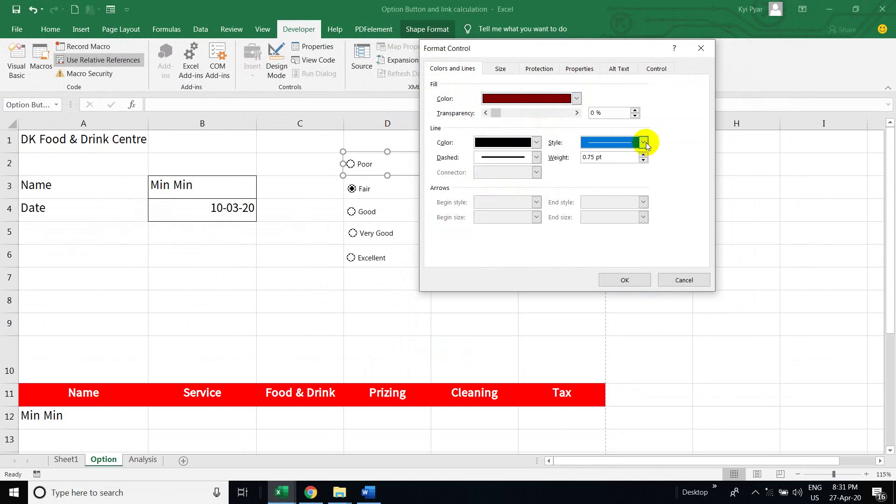
click(632, 283)
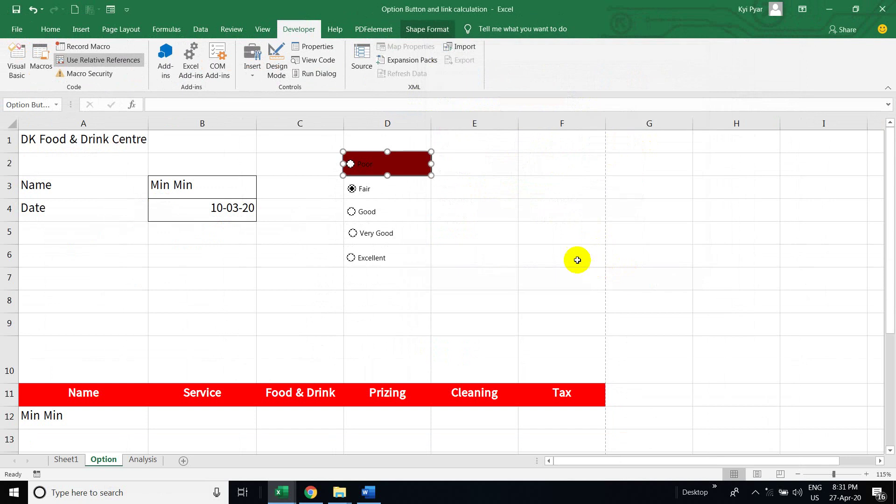
Fill the Fair option button with yellow
click(573, 182)
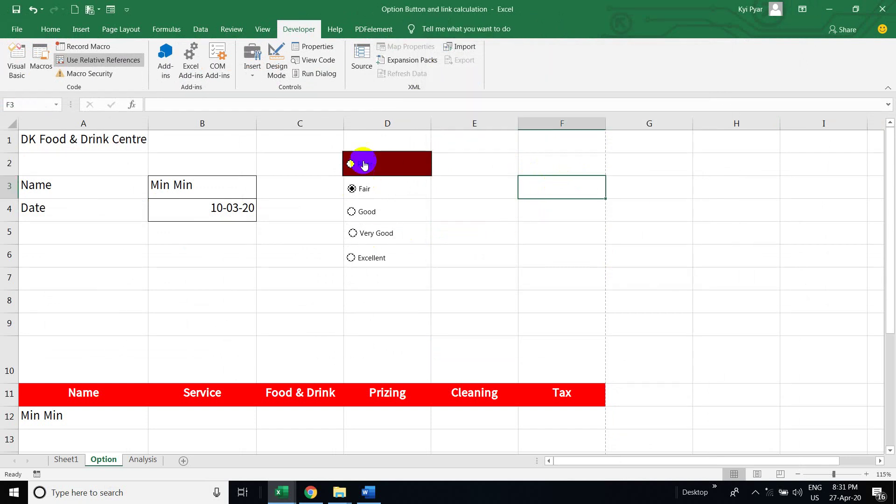
ctrl+click(364, 189)
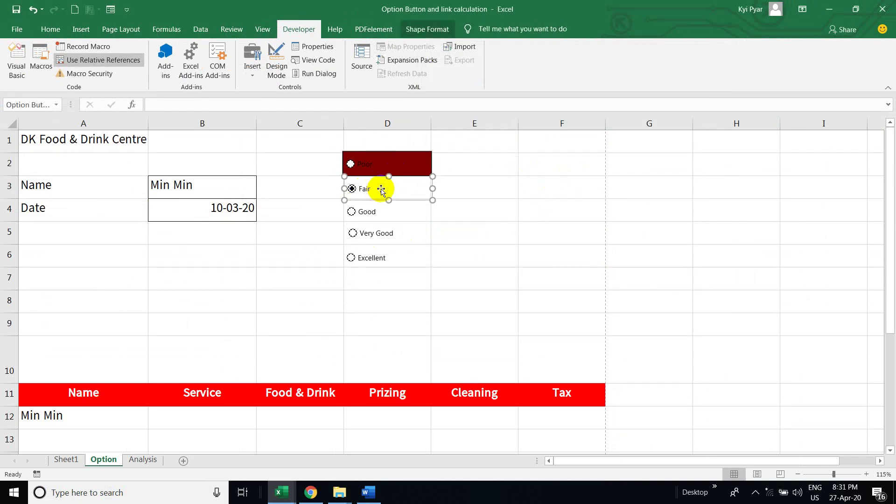
right_click(380, 189)
click(434, 299)
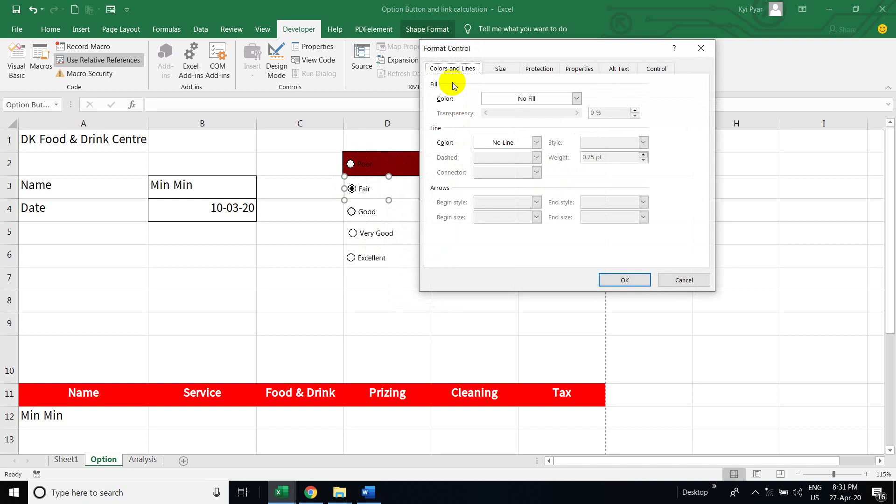
click(532, 99)
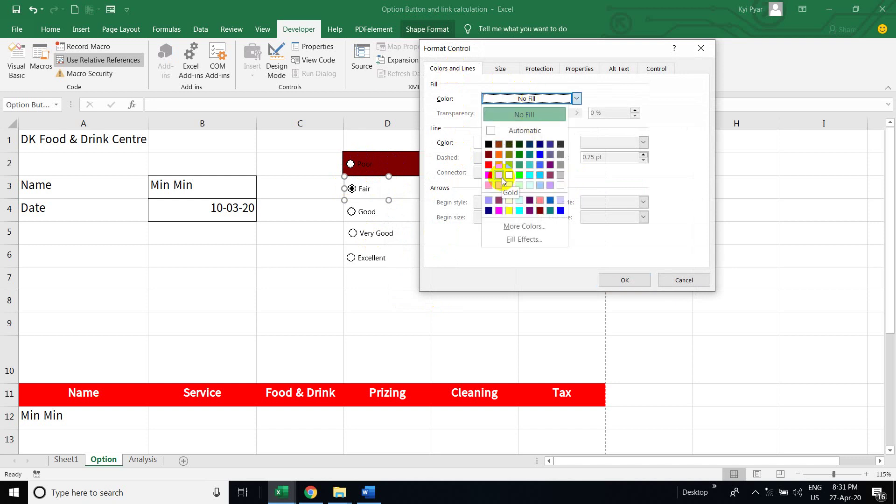
click(509, 175)
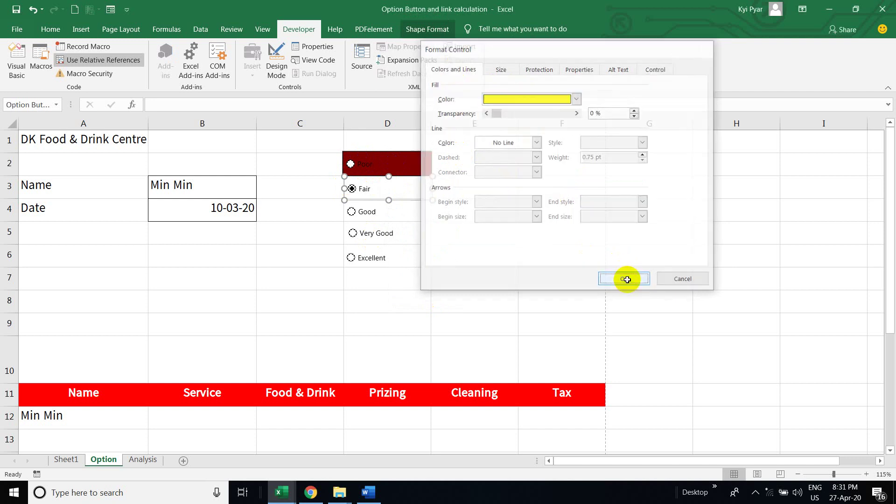
click(625, 279)
click(613, 232)
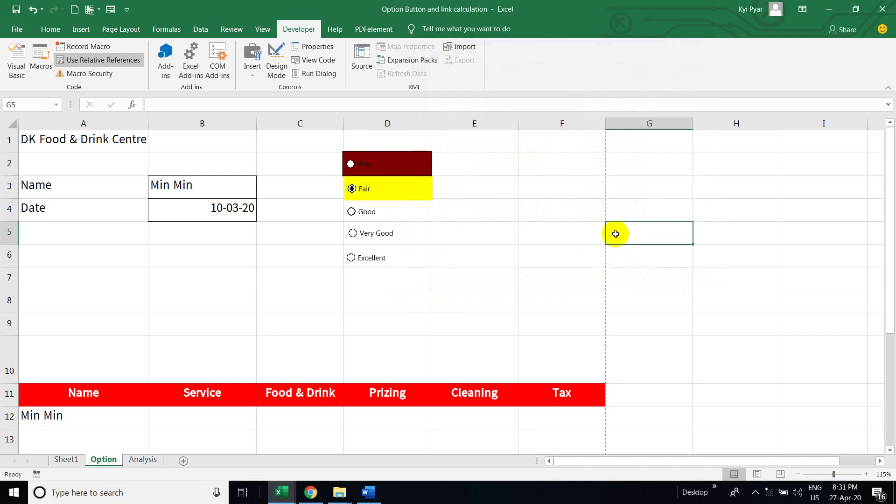
Fill the Good option button with light blue
right_click(384, 214)
click(444, 322)
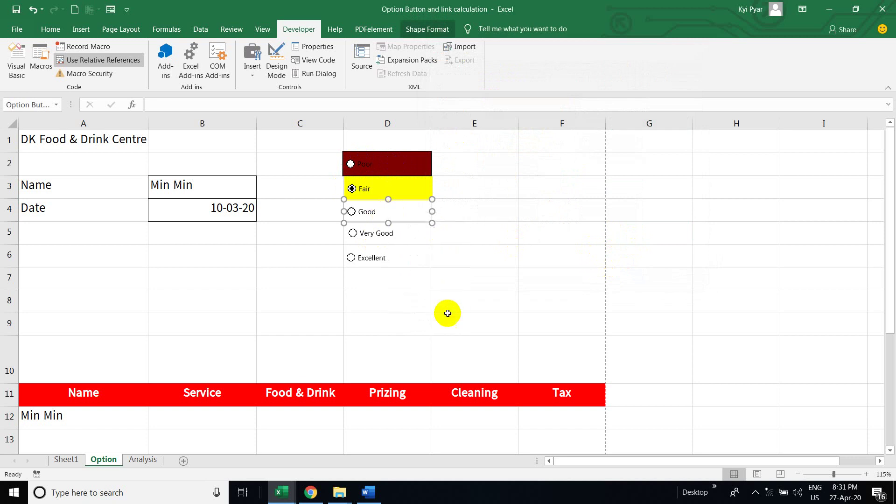
click(526, 99)
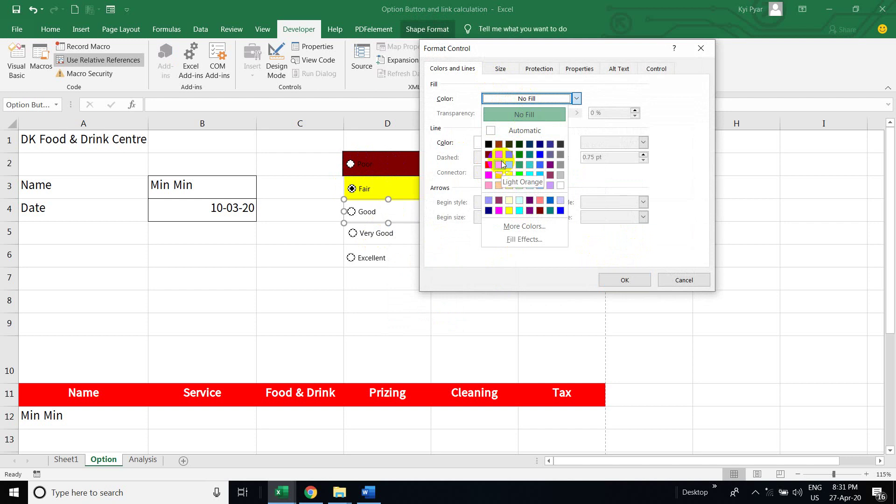
click(489, 144)
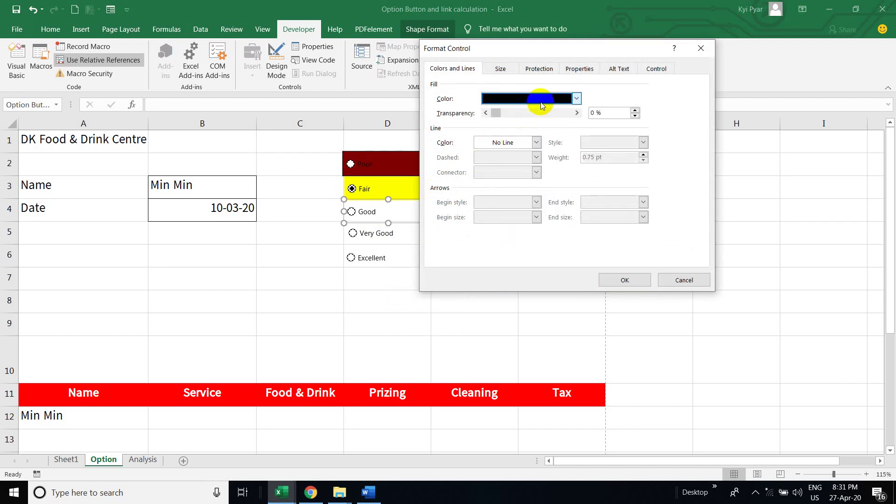
click(576, 98)
click(540, 164)
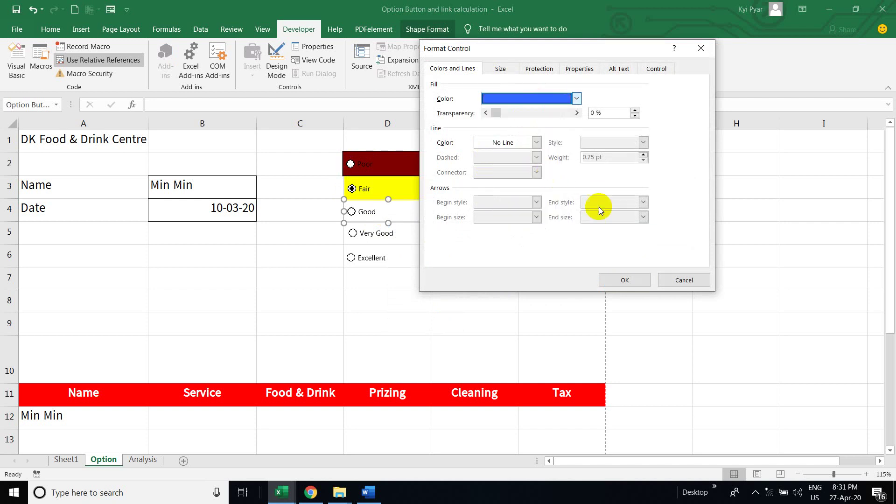
click(624, 280)
click(523, 261)
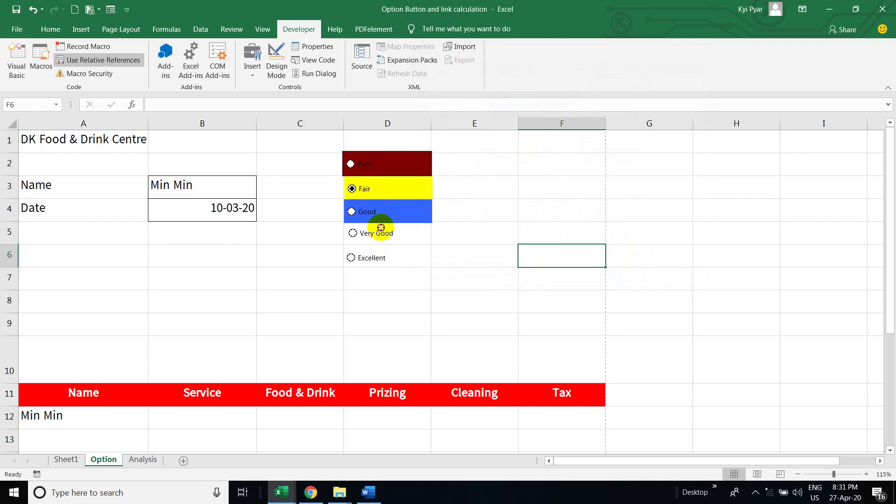
Fill the Very Good option button with teal
right_click(380, 231)
click(434, 318)
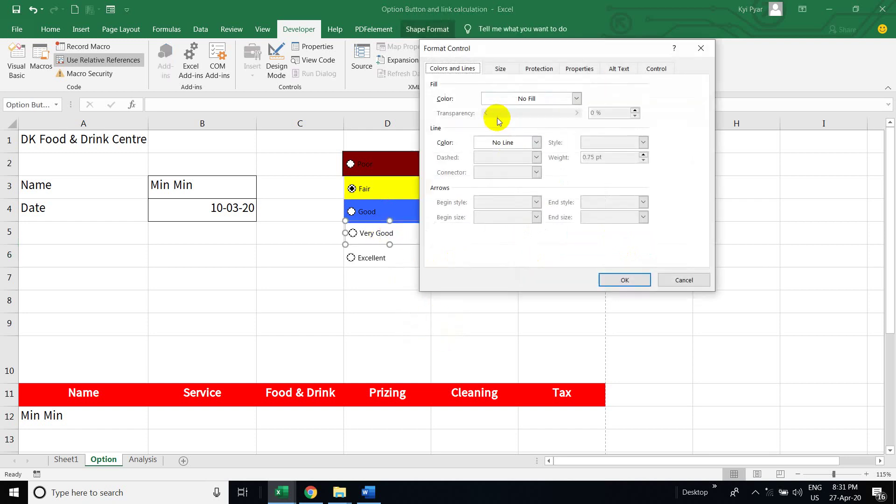
click(539, 99)
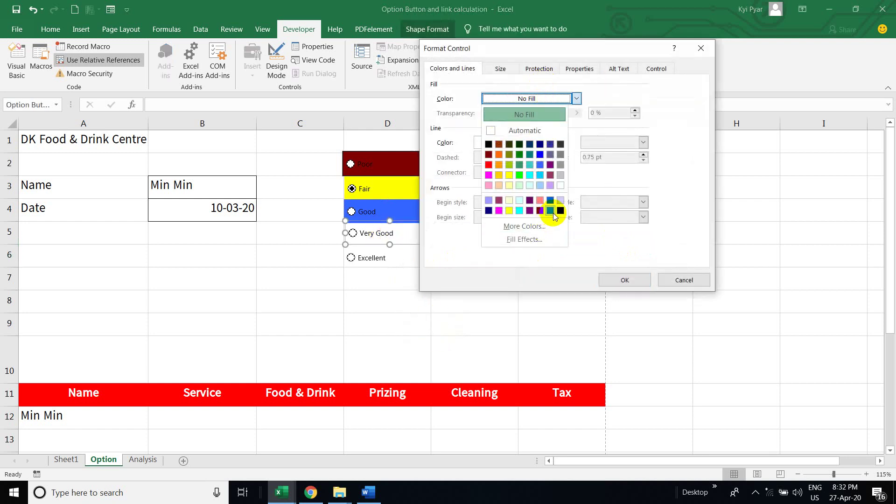
click(551, 211)
click(625, 280)
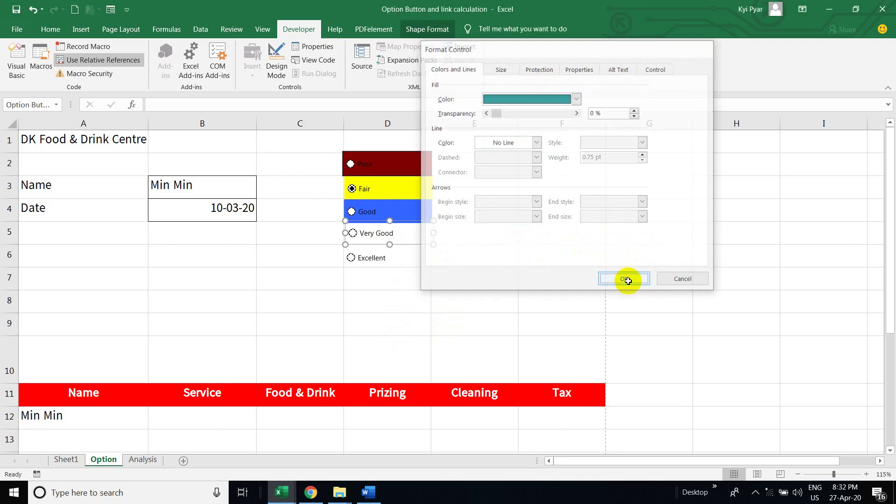
click(603, 262)
Fill the Excellent option button with blue
right_click(393, 253)
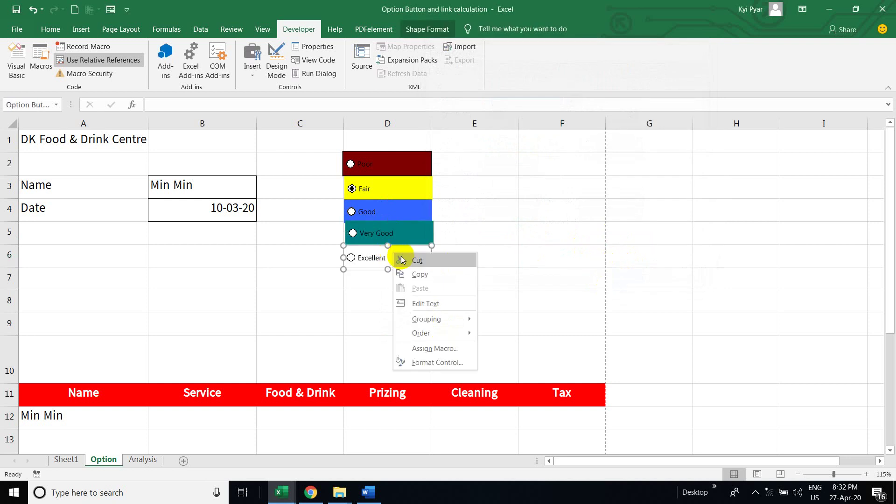
click(436, 361)
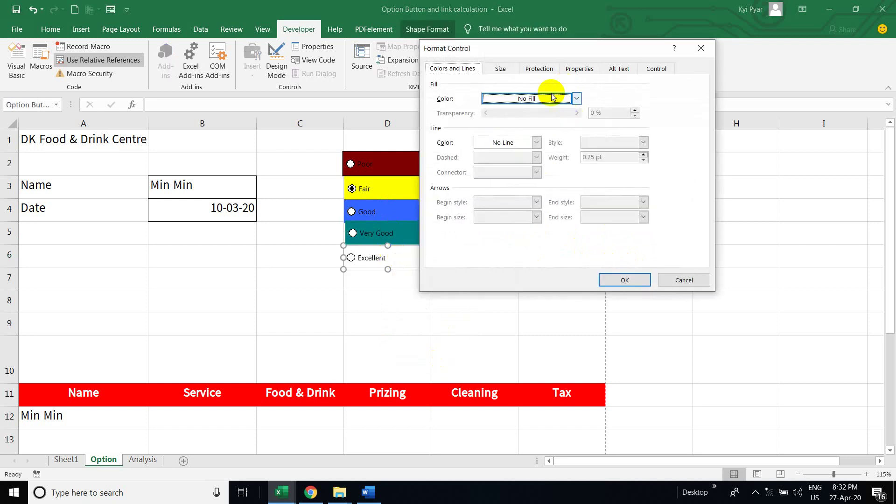
click(552, 97)
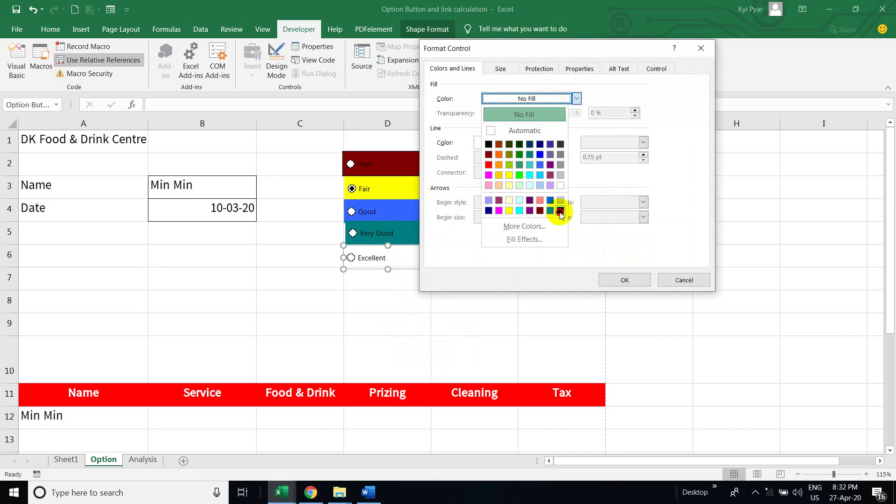
click(560, 213)
click(620, 280)
click(736, 262)
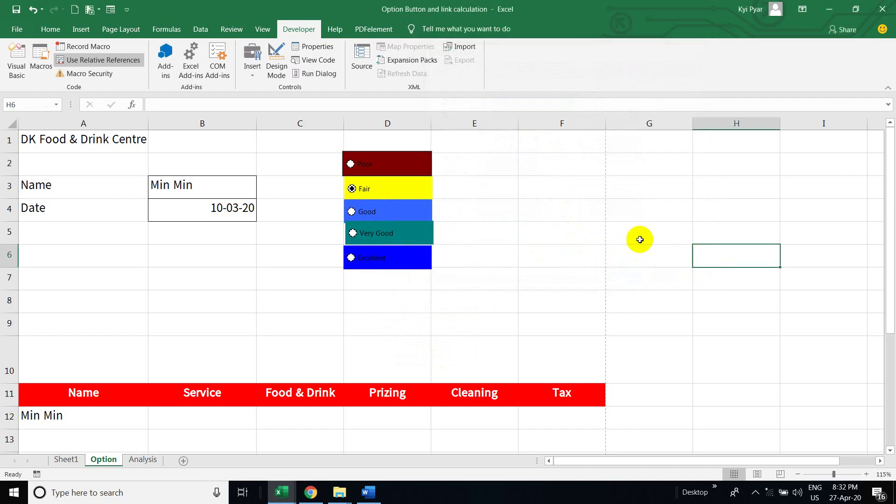
Lower the Excellent option slightly below Very Good, then select all five rating options
click(370, 188)
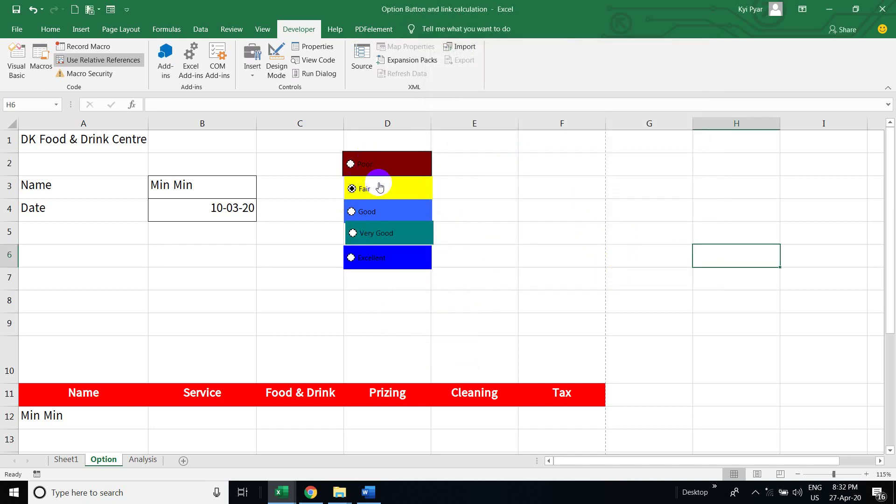
click(352, 182)
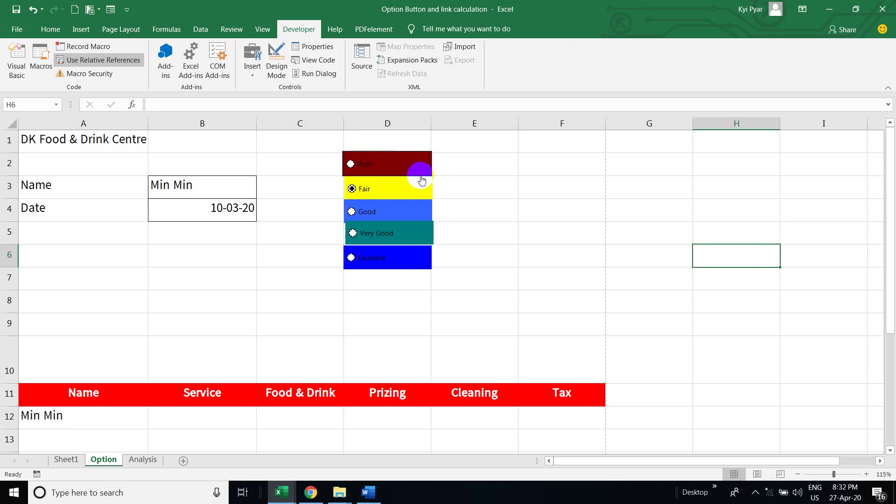
ctrl+click(413, 157)
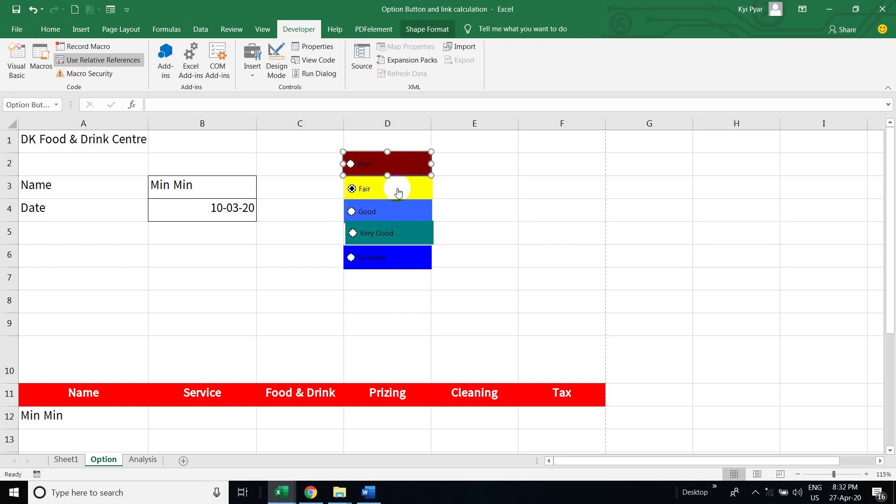
ctrl+click(391, 260)
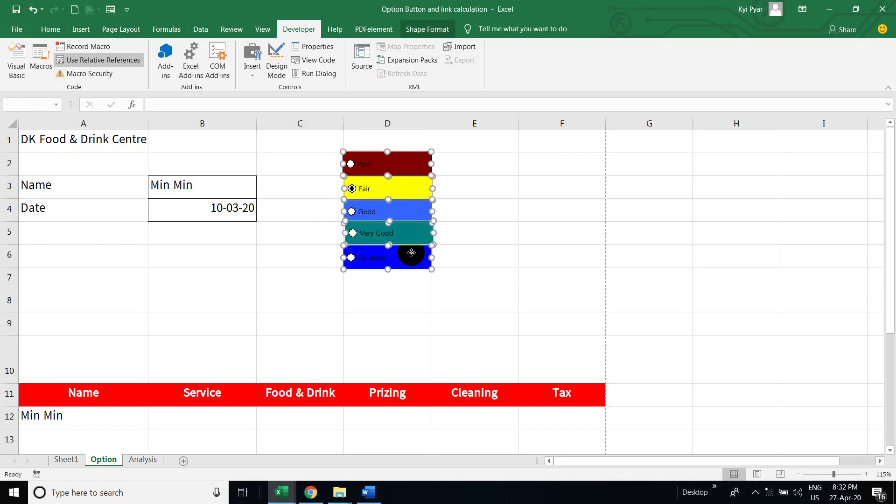
click(686, 192)
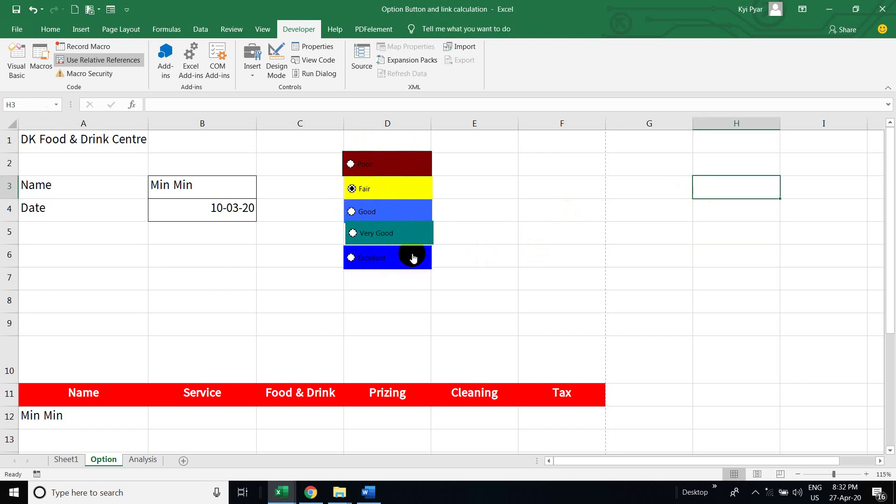
ctrl+click(409, 257)
drag(410, 257, 410, 263)
key(ctrl+a)
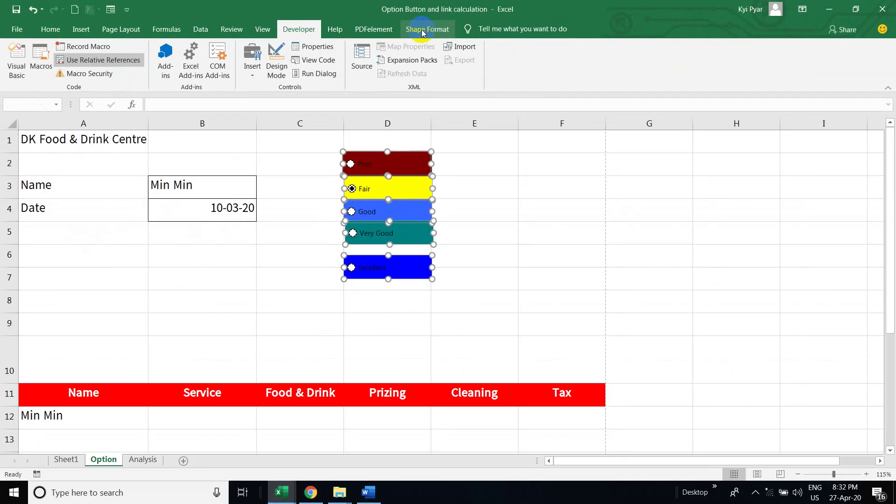
Distribute the five rating options vertically and nudge the Poor option into line
click(423, 29)
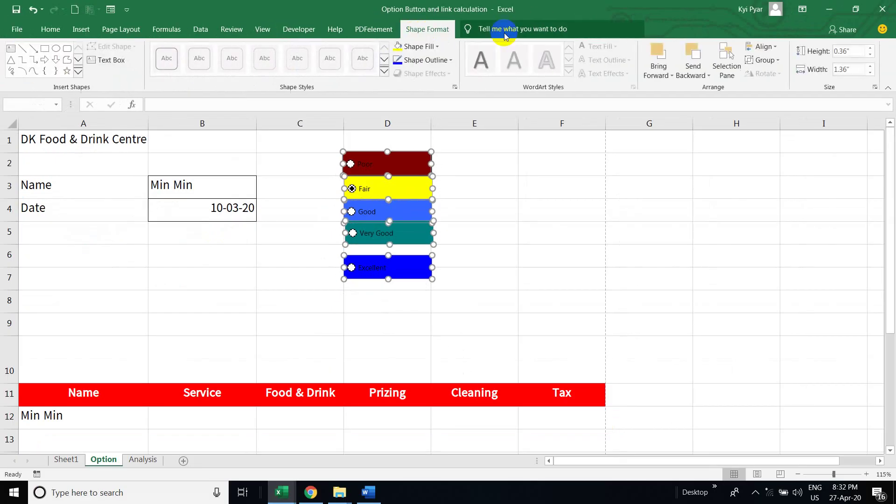
click(767, 47)
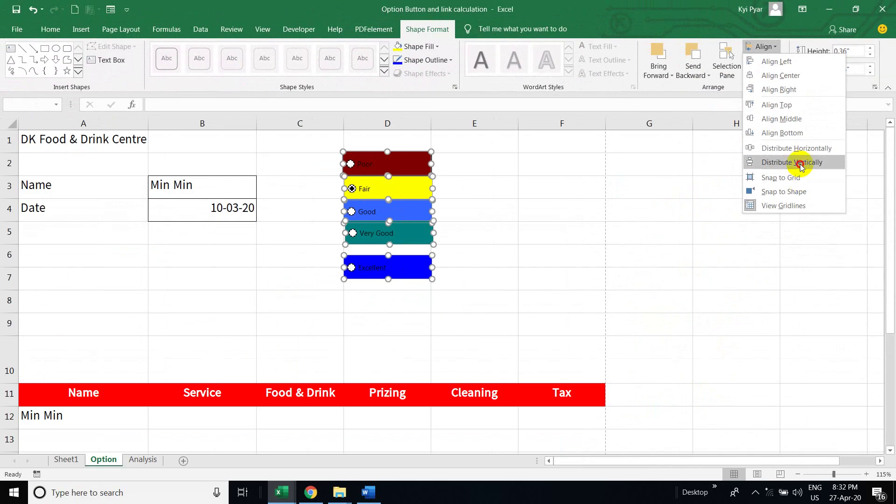
click(801, 164)
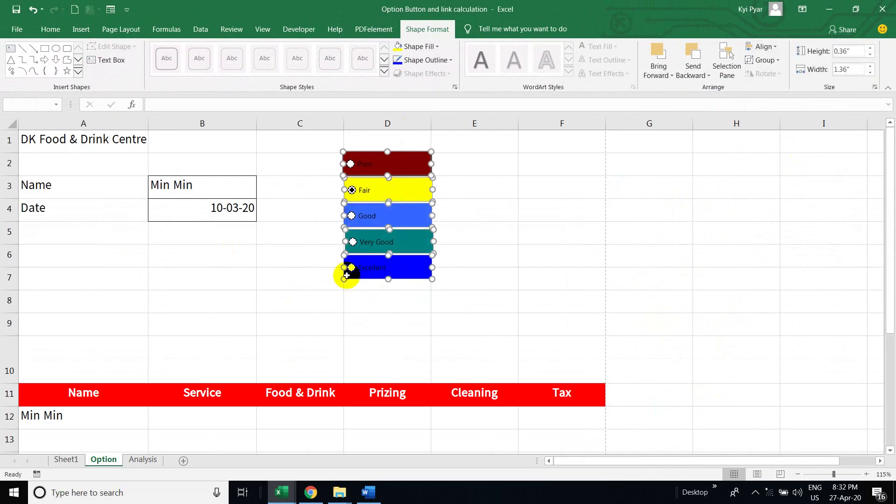
click(762, 46)
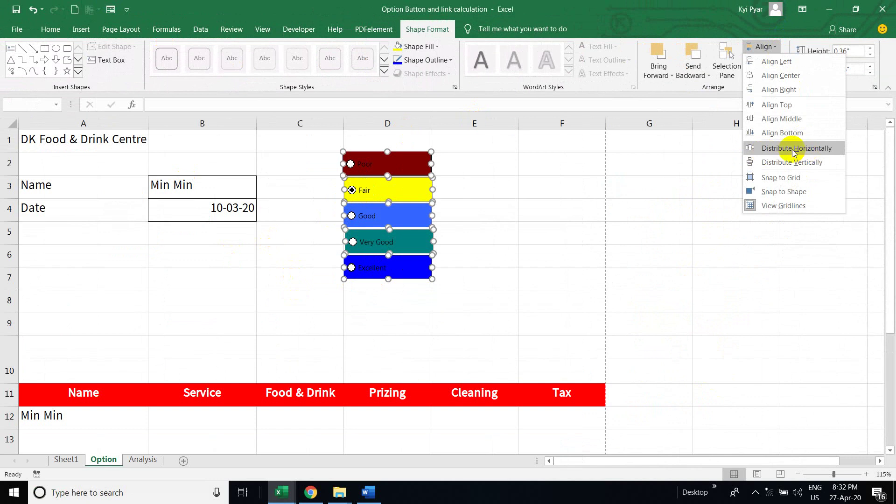
click(792, 149)
click(570, 186)
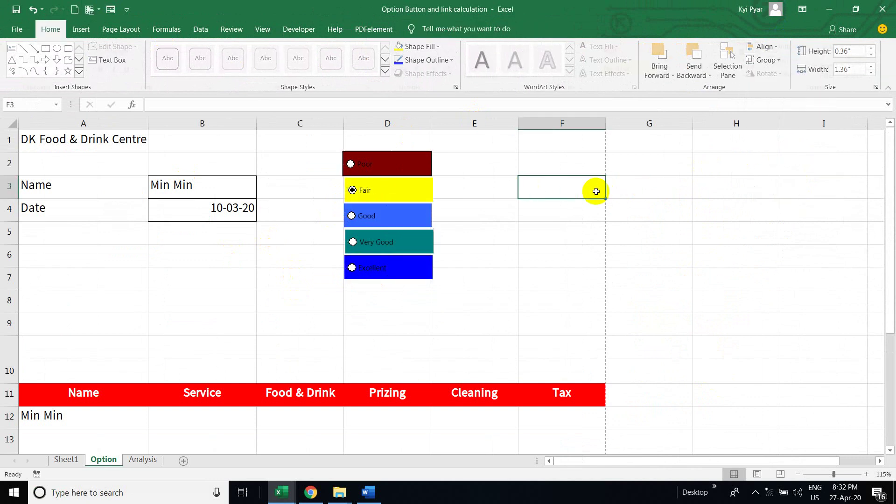
ctrl+click(418, 162)
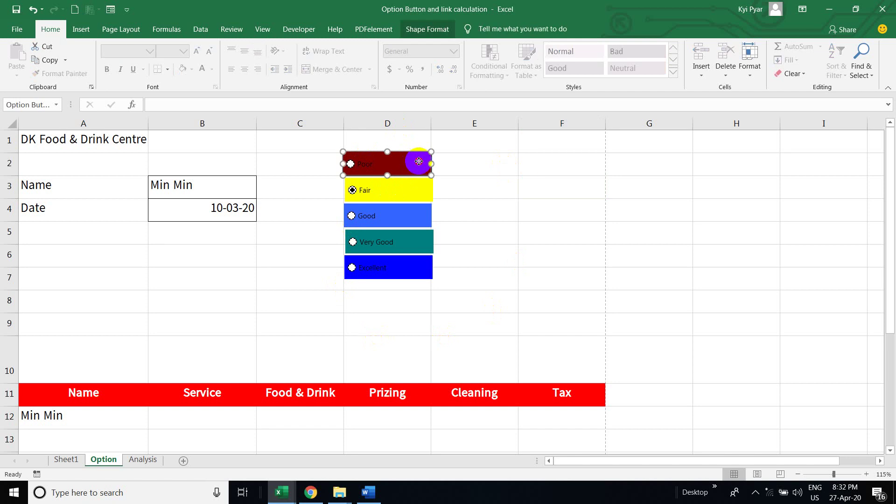
drag(418, 162, 409, 162)
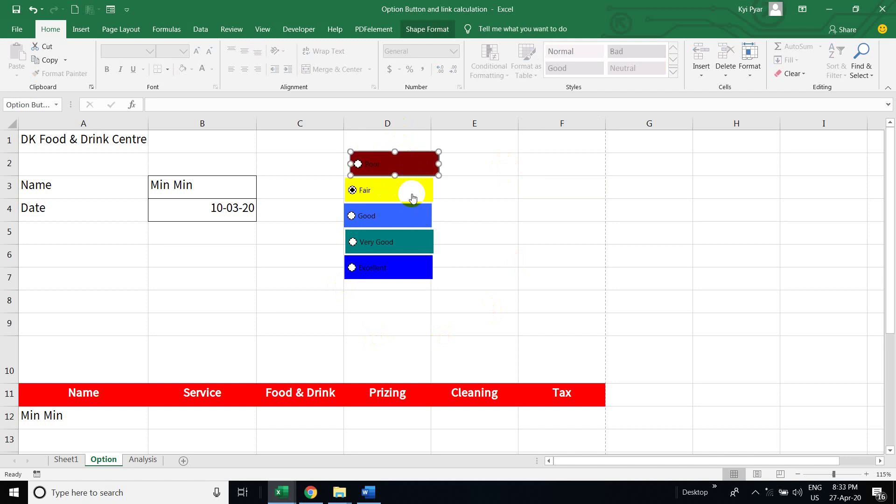
key(ctrl+a)
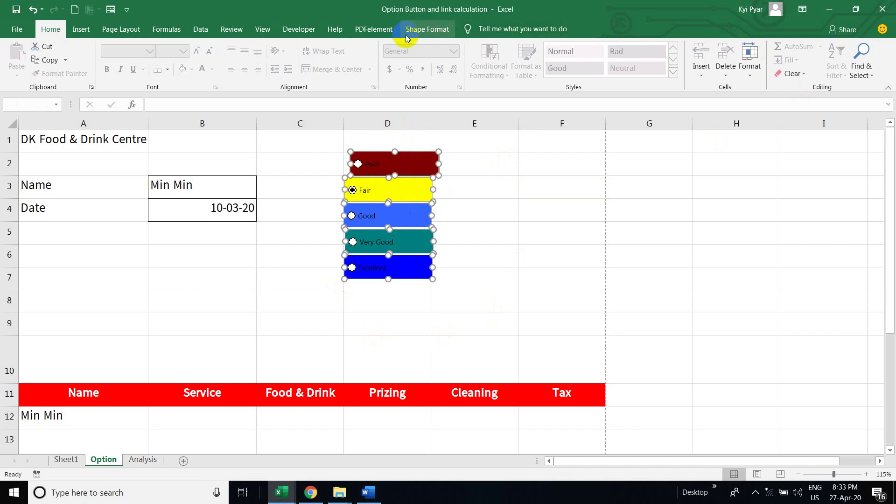
Align the options' centers with each other, undoing the accidental Align Middle
click(427, 29)
click(761, 47)
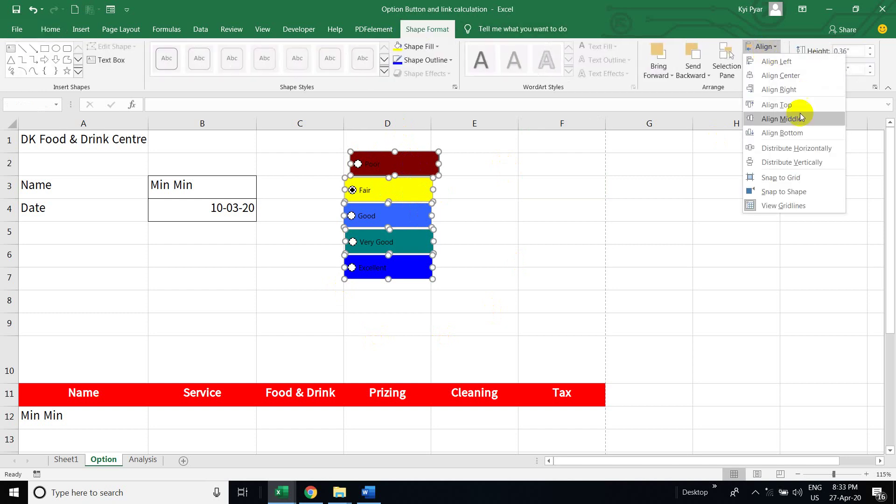
click(793, 146)
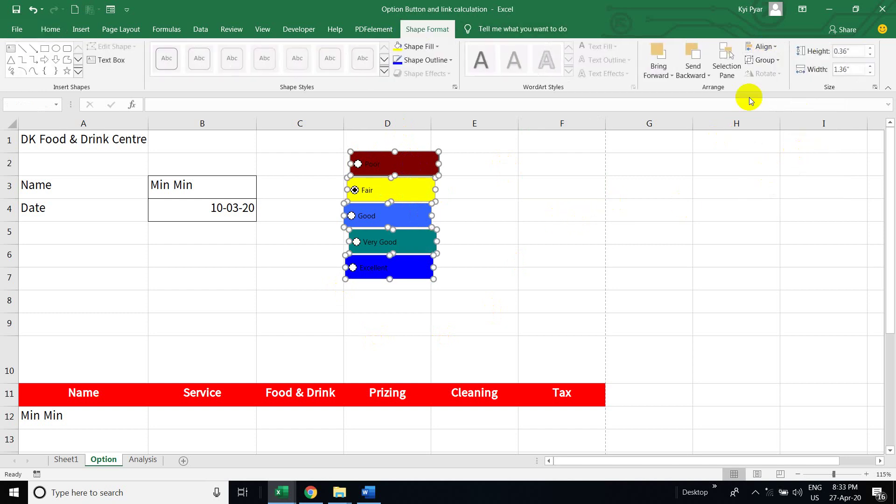
click(760, 46)
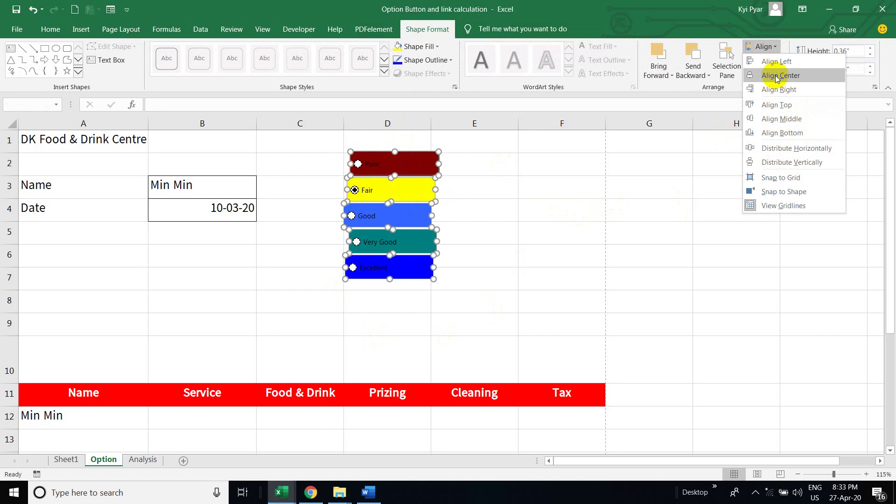
click(777, 76)
click(762, 46)
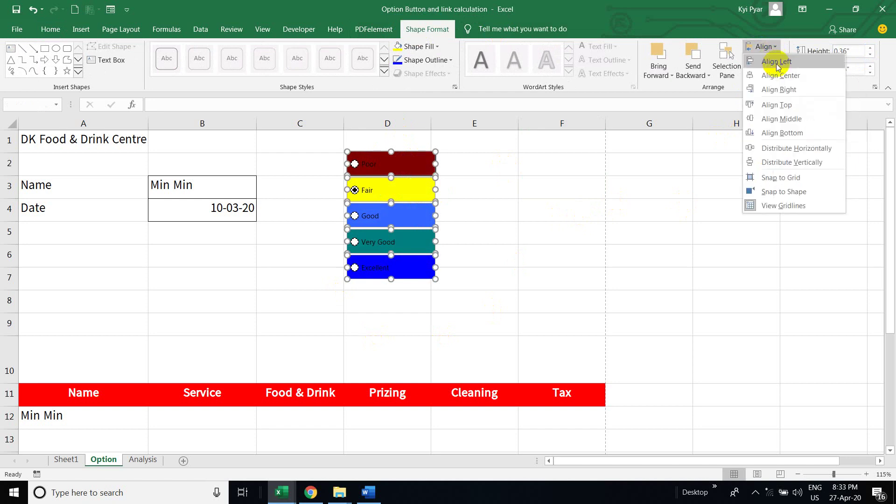
click(785, 119)
key(ctrl+z)
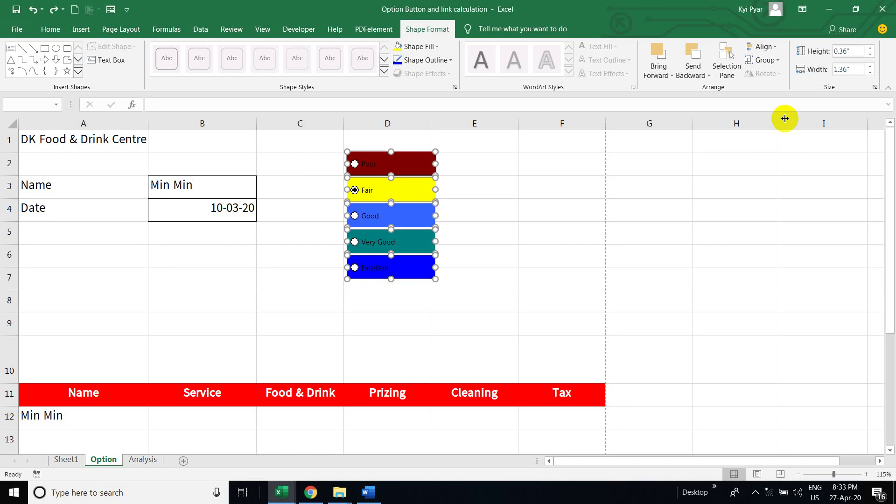
click(762, 47)
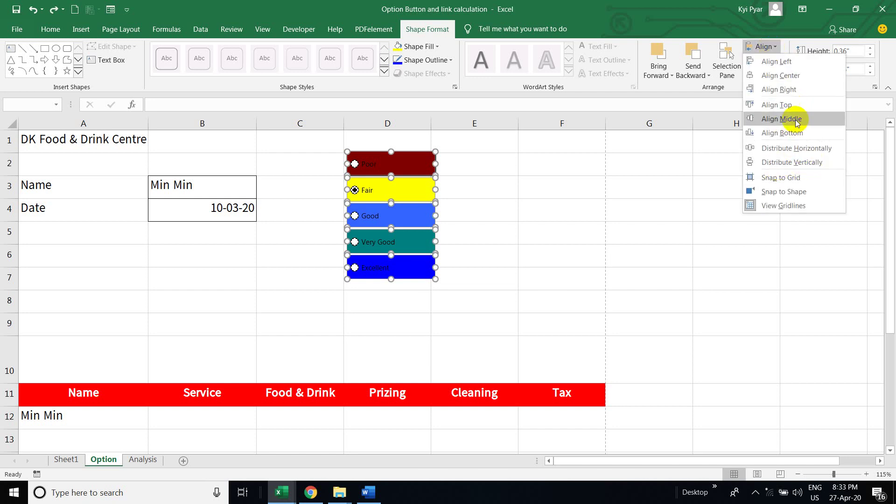
click(640, 210)
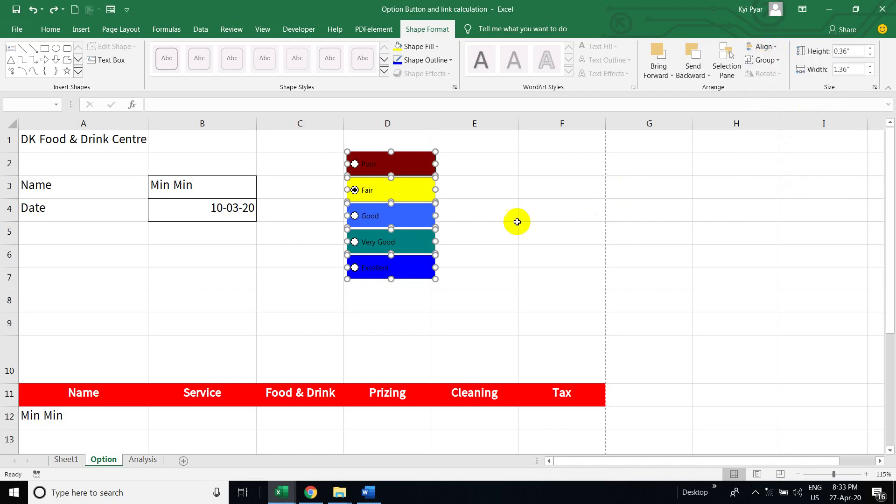
Shift the whole option stack slightly lower and type the heading 'Service' in D1
click(599, 183)
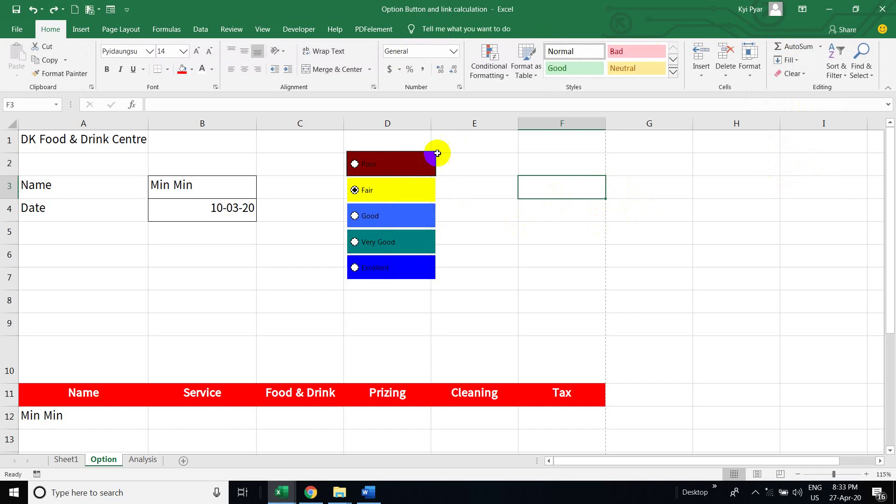
ctrl+click(418, 265)
key(ctrl+a)
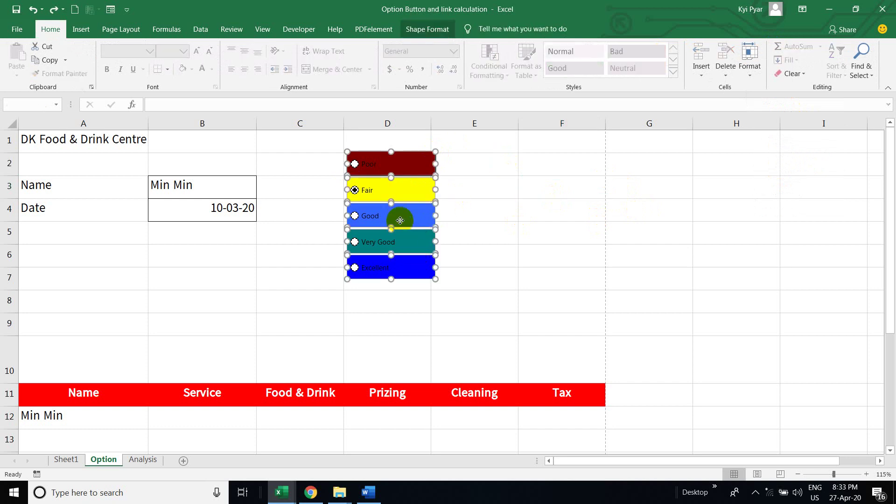
drag(401, 167, 403, 179)
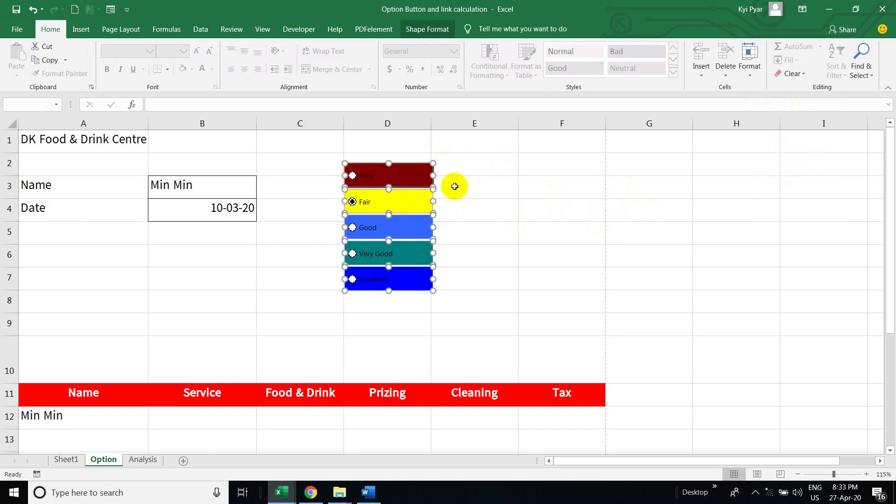
click(483, 196)
click(368, 150)
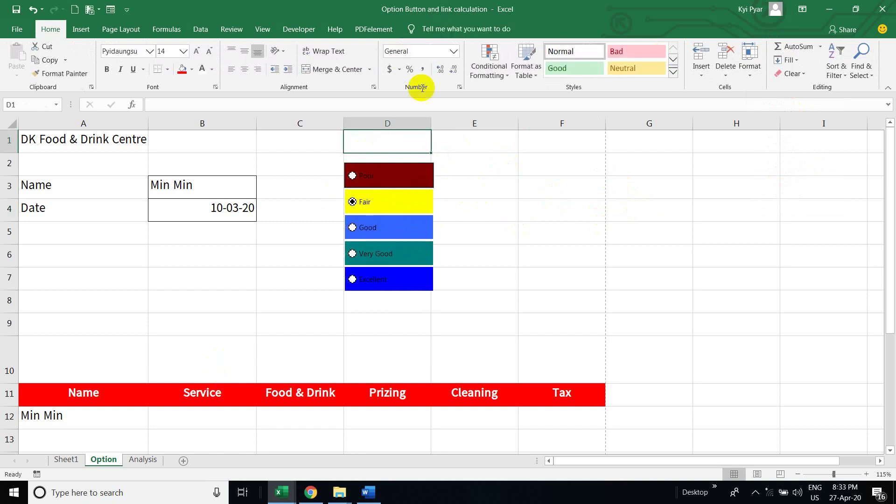
text(Serv)
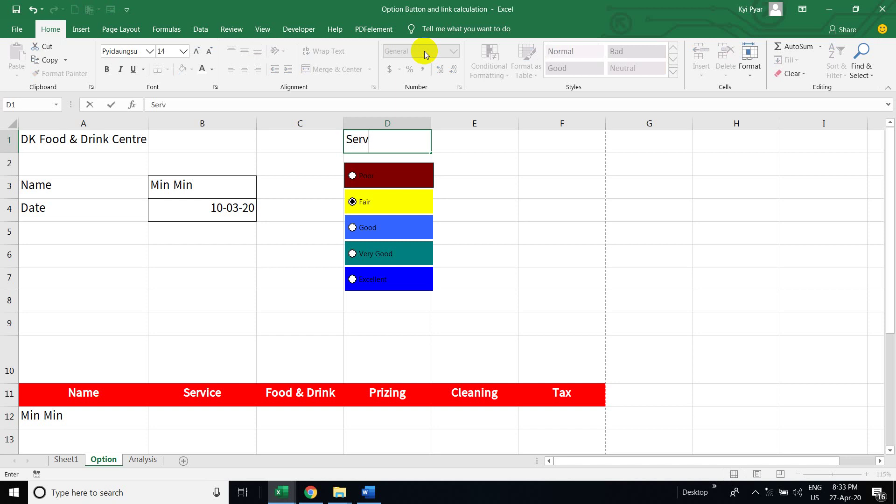
text(ice)
Confirm 'Service' in D1 and click through the ratings, leaving Fair selected
click(610, 208)
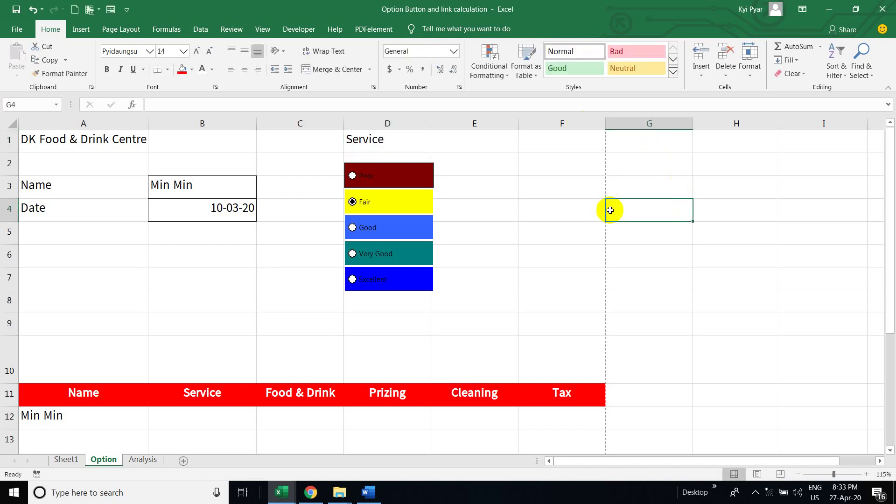
click(365, 202)
click(365, 231)
click(368, 271)
click(367, 178)
click(368, 213)
click(368, 193)
ctrl+scroll(394, 244, up, 3)
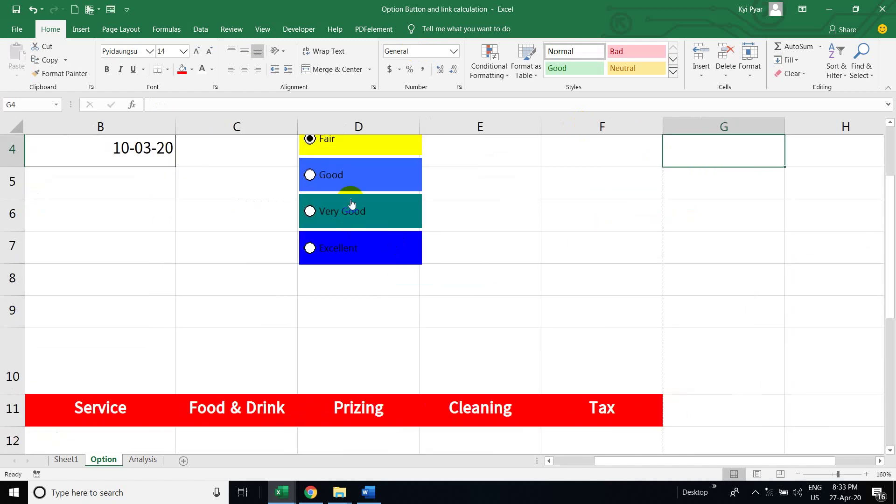
scroll(350, 200, up, 1)
scroll(348, 233, down, 1)
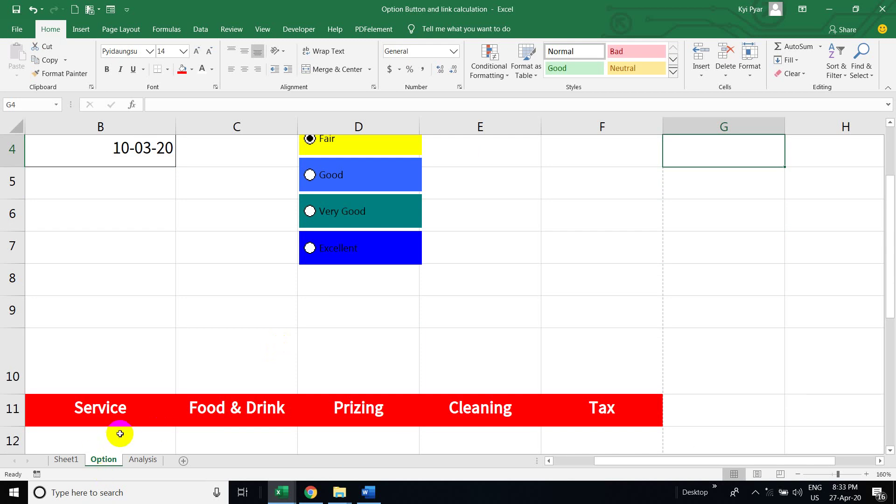
scroll(458, 244, up, 1)
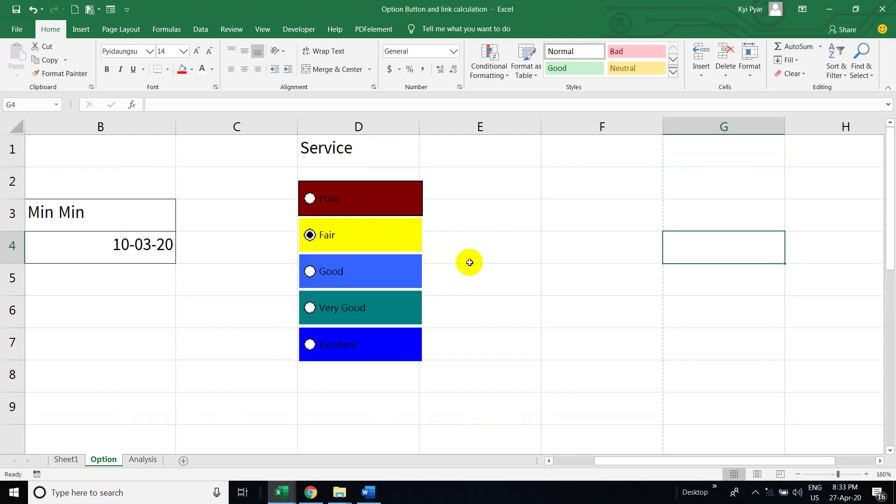
Set the Service option buttons' cell link to $B$12 in Format Control
right_click(335, 204)
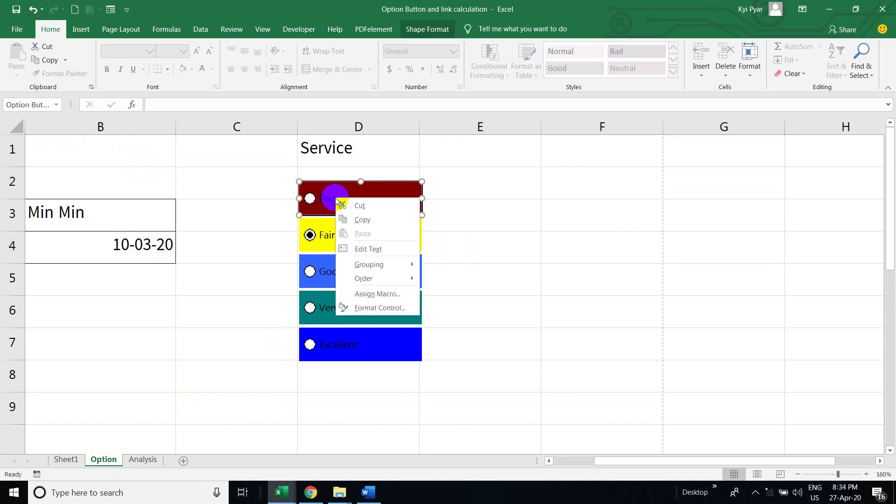
click(379, 308)
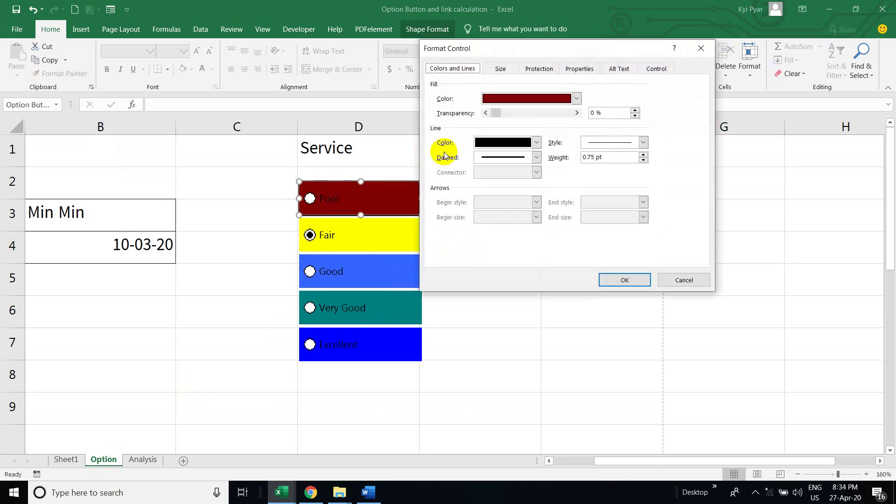
drag(483, 58, 478, 50)
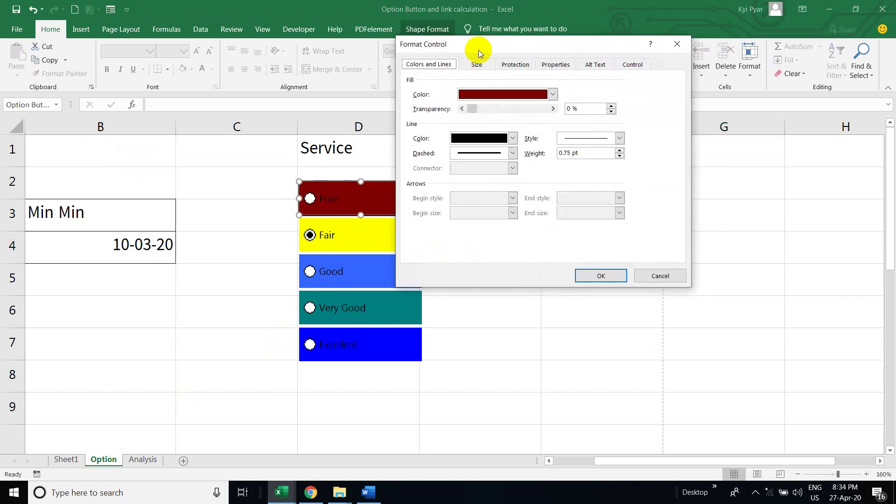
click(634, 65)
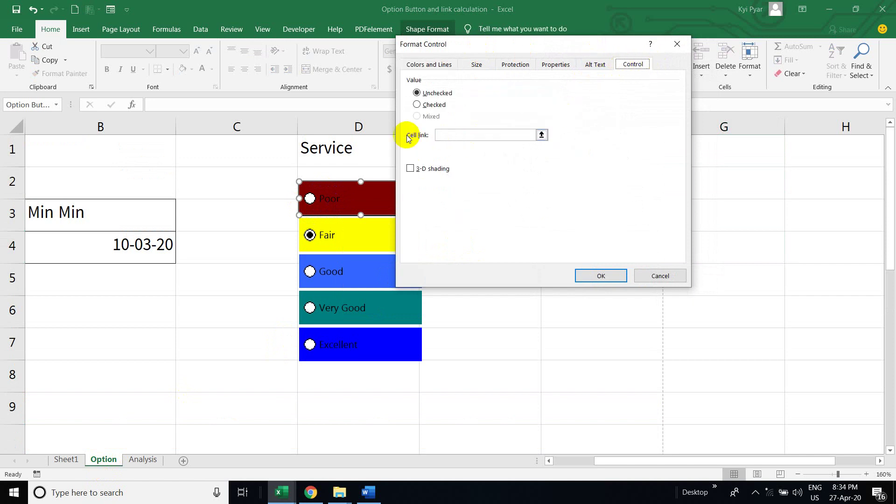
click(448, 134)
scroll(220, 365, down, 2)
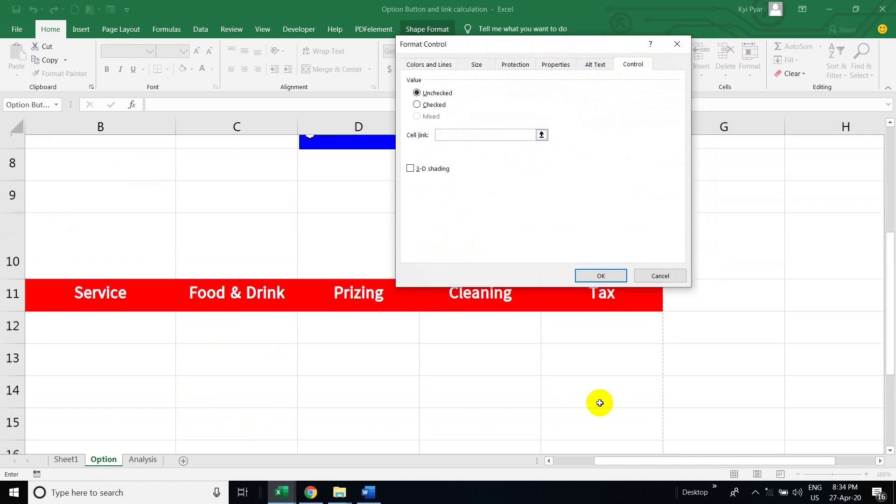
scroll(650, 430, down, 2)
scroll(660, 448, up, 3)
click(552, 461)
scroll(241, 406, down, 1)
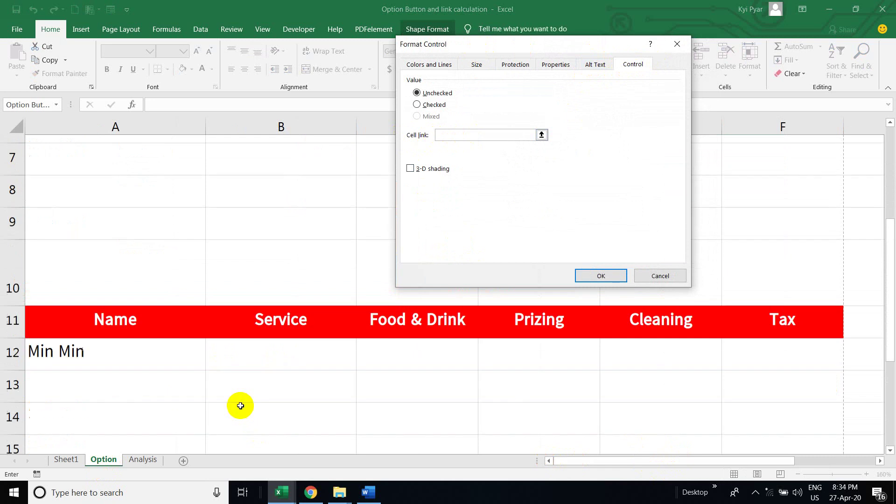
click(290, 340)
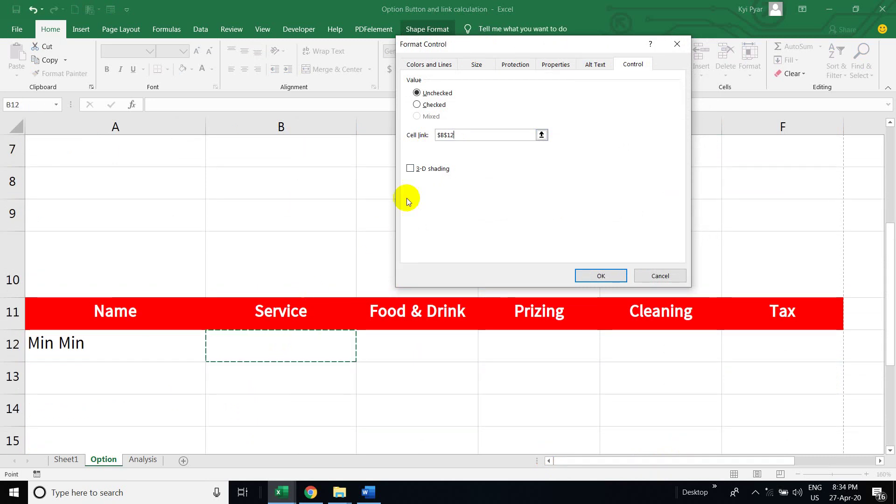
click(410, 169)
click(603, 277)
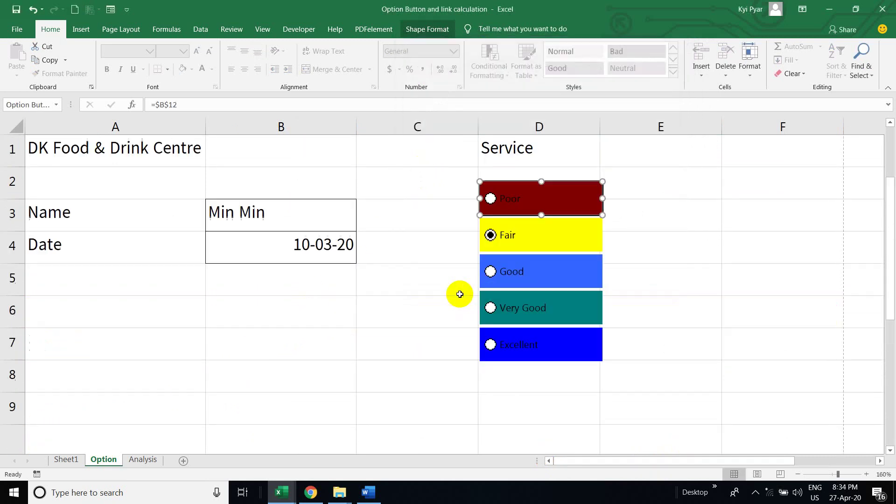
Test the link by choosing Poor, Very Good and Excellent and checking B12's score
click(699, 195)
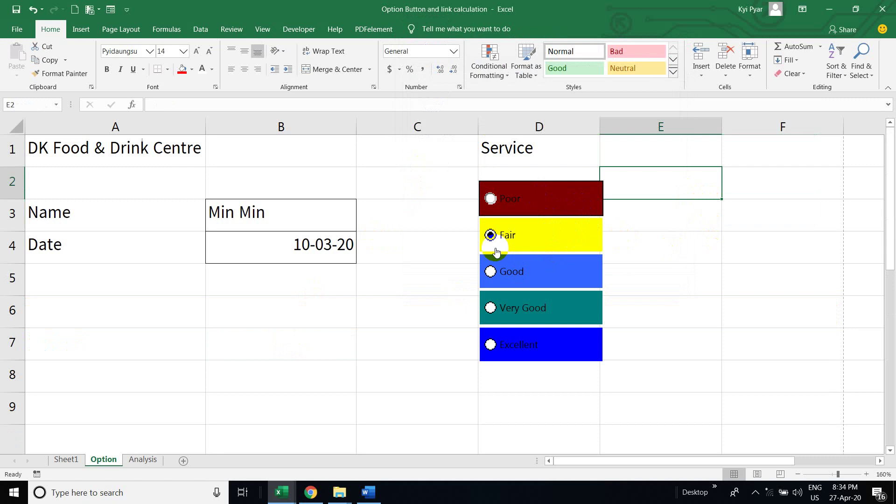
click(487, 199)
scroll(519, 280, down, 1)
ctrl+scroll(519, 281, down, 1)
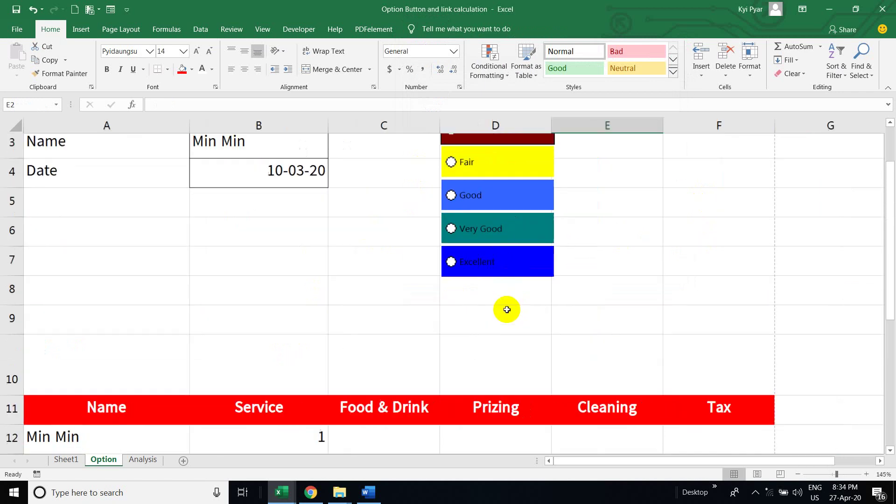
ctrl+scroll(506, 308, down, 1)
ctrl+scroll(462, 332, down, 1)
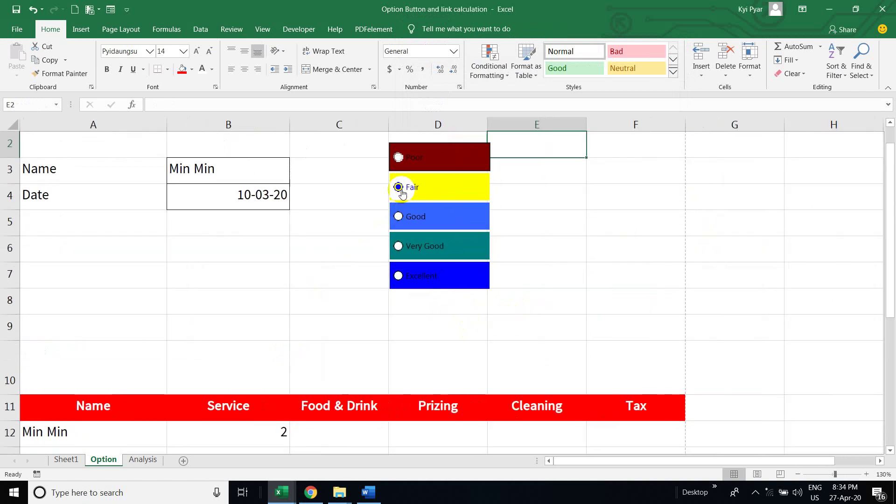
click(415, 245)
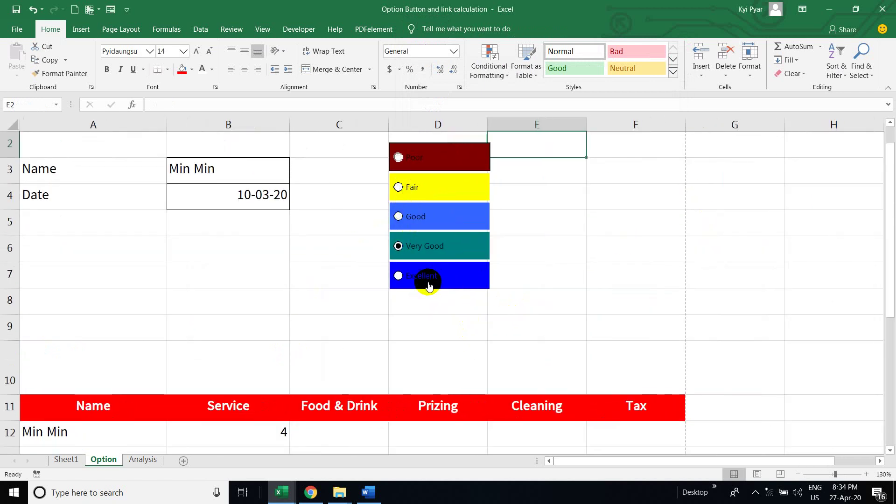
click(427, 278)
scroll(577, 276, up, 1)
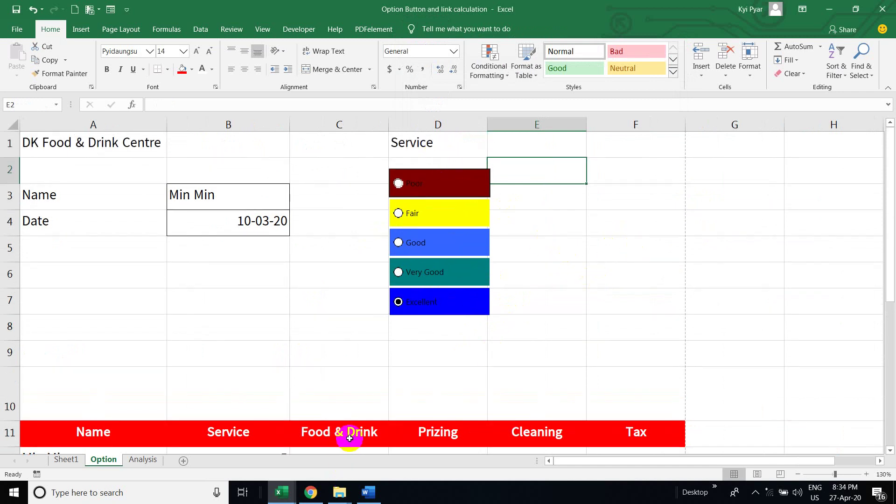
Duplicate the five Service option buttons with Ctrl+D and place the copy in column E
click(605, 295)
ctrl+click(469, 182)
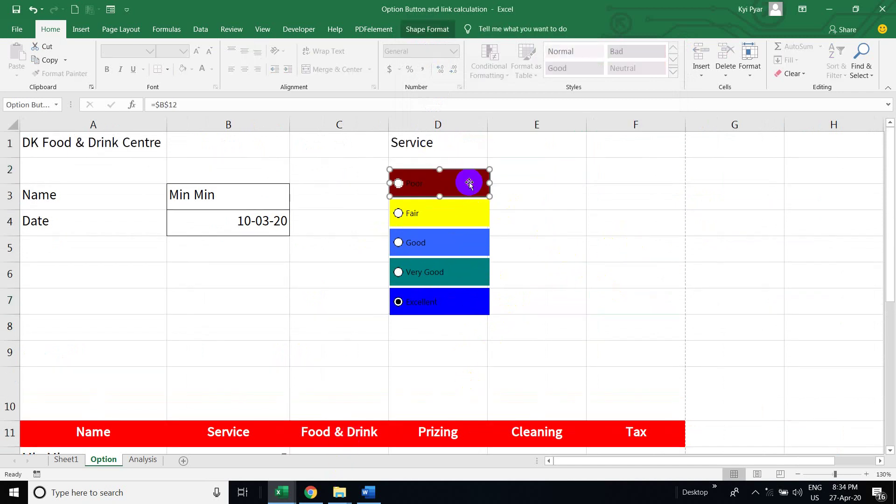
key(ctrl+a)
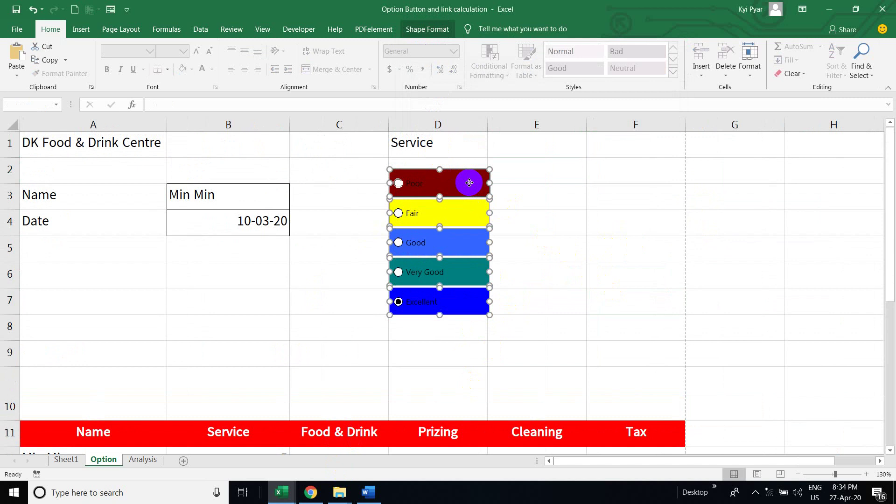
key(ctrl+d)
drag(475, 189, 573, 177)
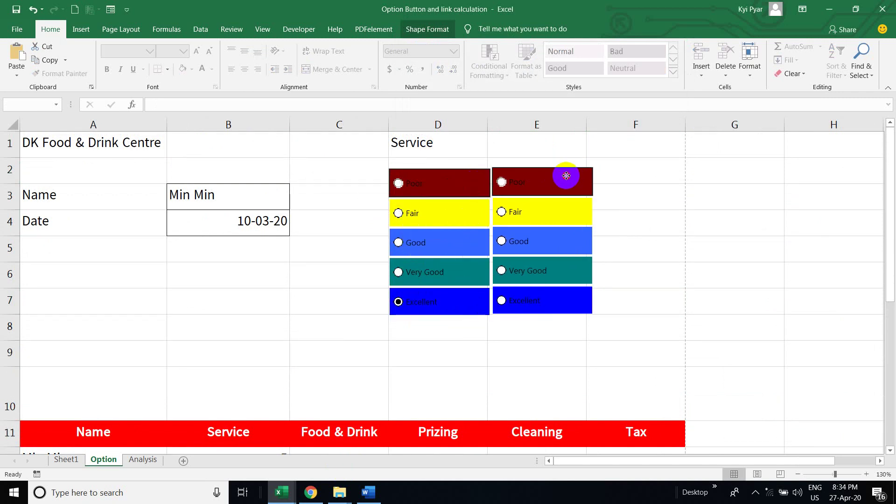
key(Left)
key(Left)
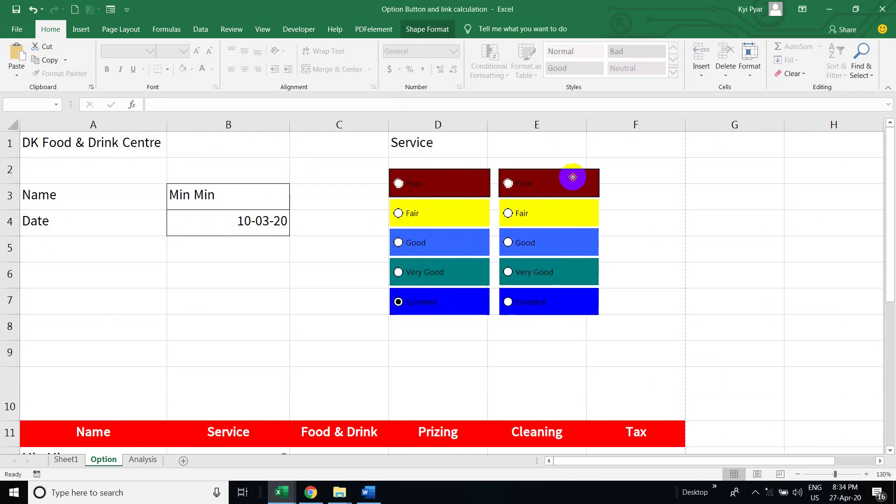
click(711, 212)
Test the copied option buttons, leaving Poor chosen in the copy
click(510, 194)
scroll(444, 247, down, 1)
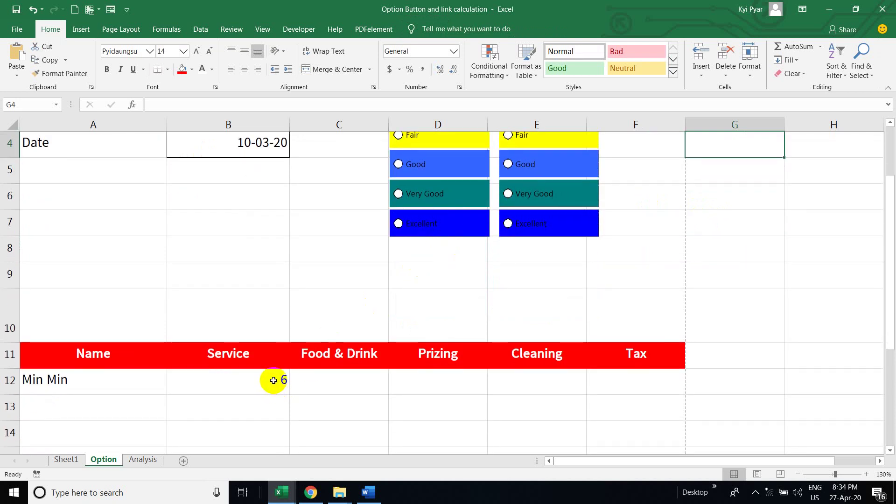
scroll(480, 260, up, 1)
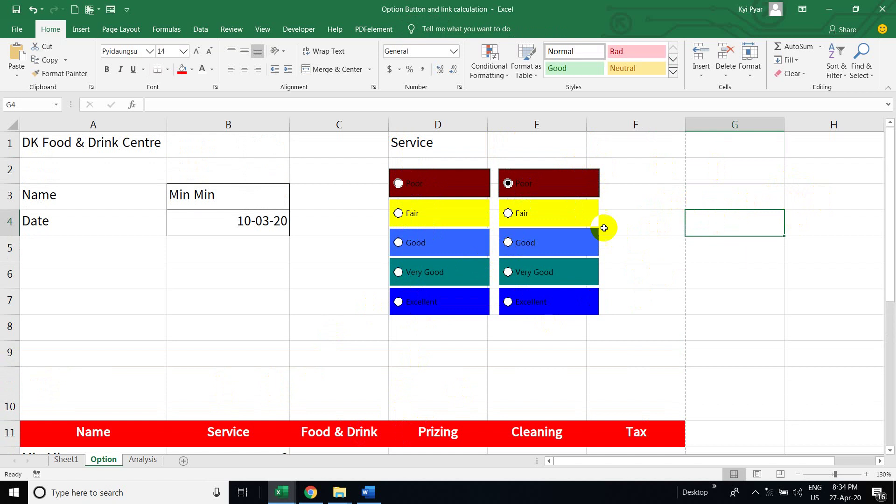
click(459, 193)
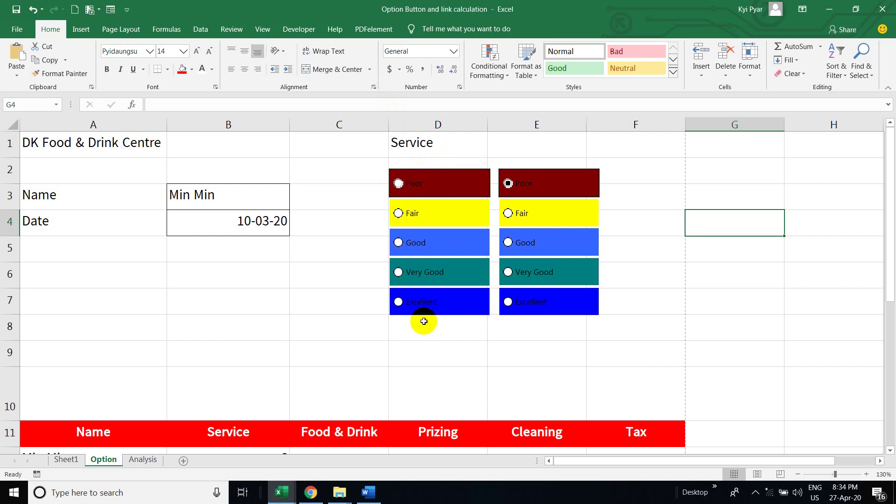
click(431, 202)
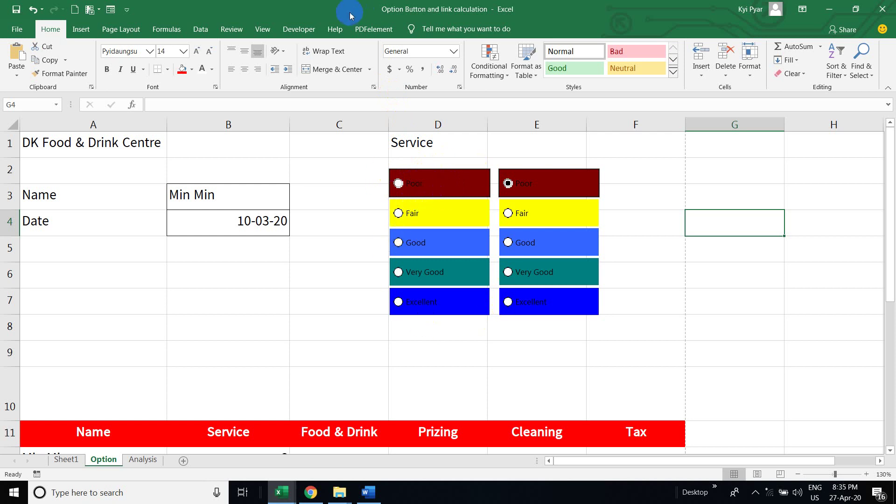
Draw a group box around column D's rating buttons and caption it Service
click(308, 32)
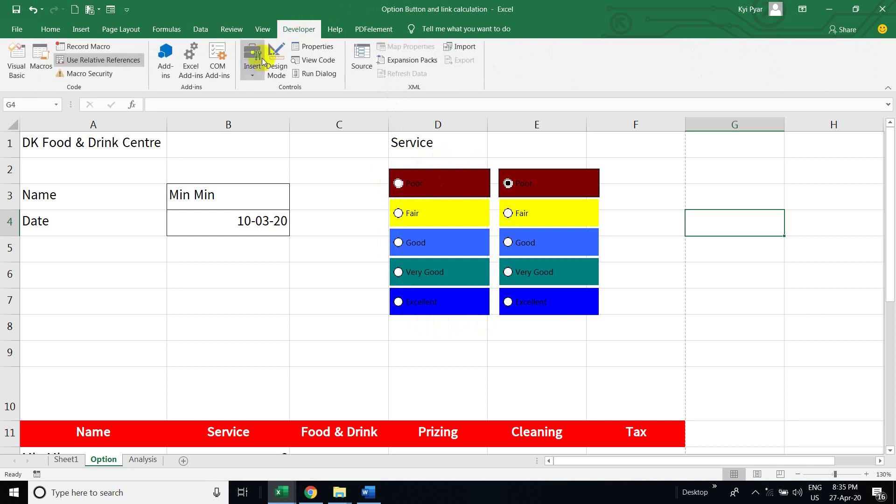
click(250, 76)
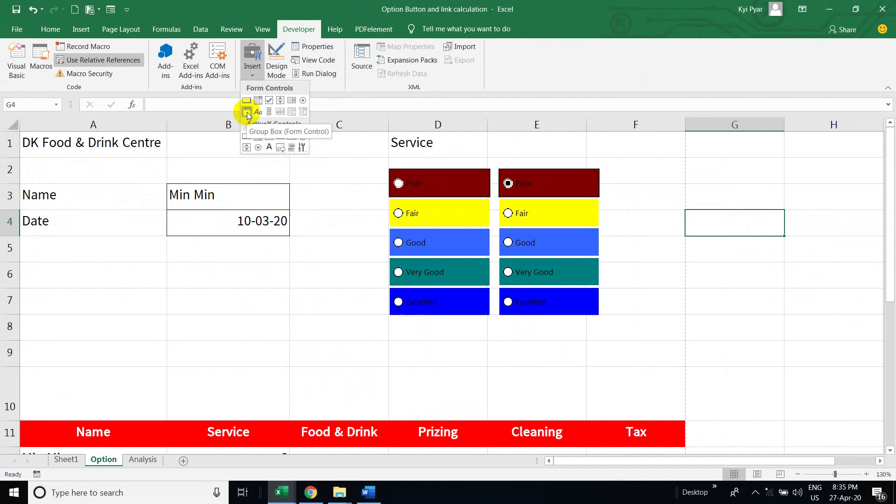
click(448, 223)
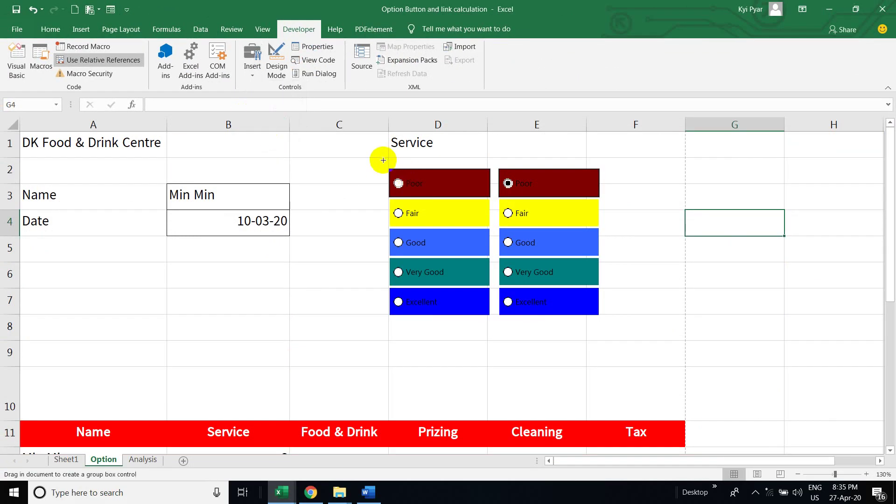
drag(383, 161, 494, 318)
click(426, 164)
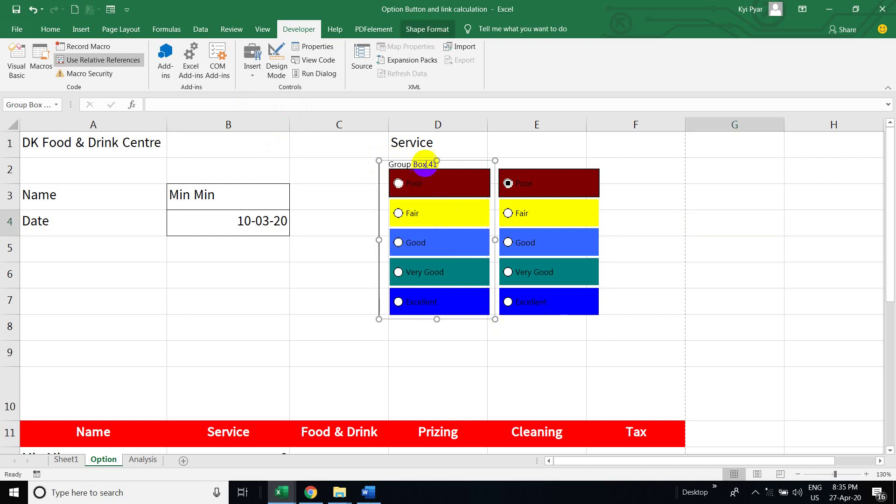
click(430, 162)
drag(438, 161, 437, 153)
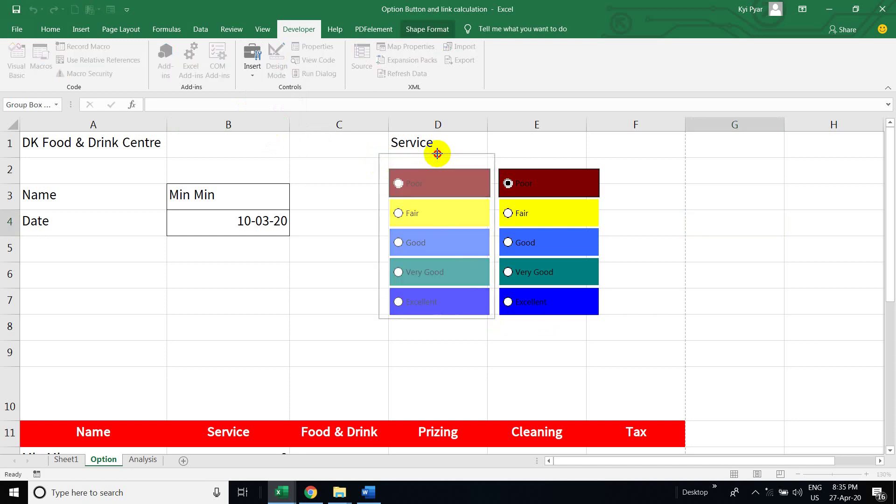
key(Escape)
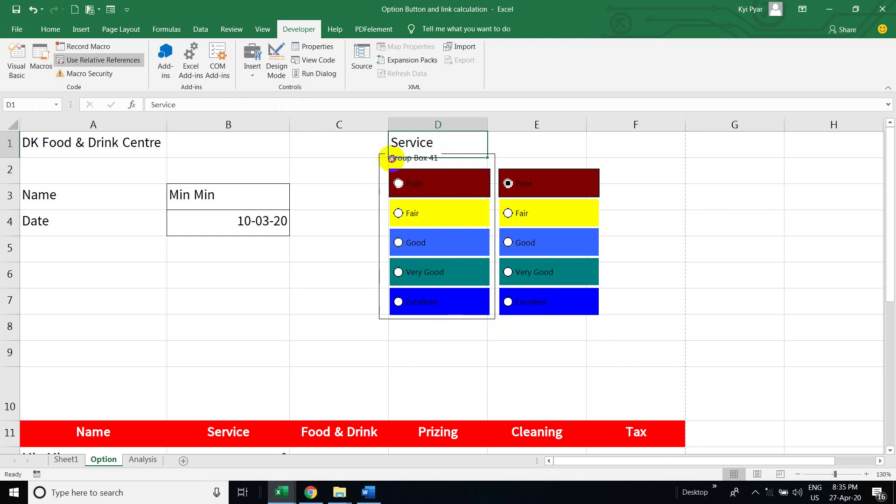
click(392, 158)
text(Service)
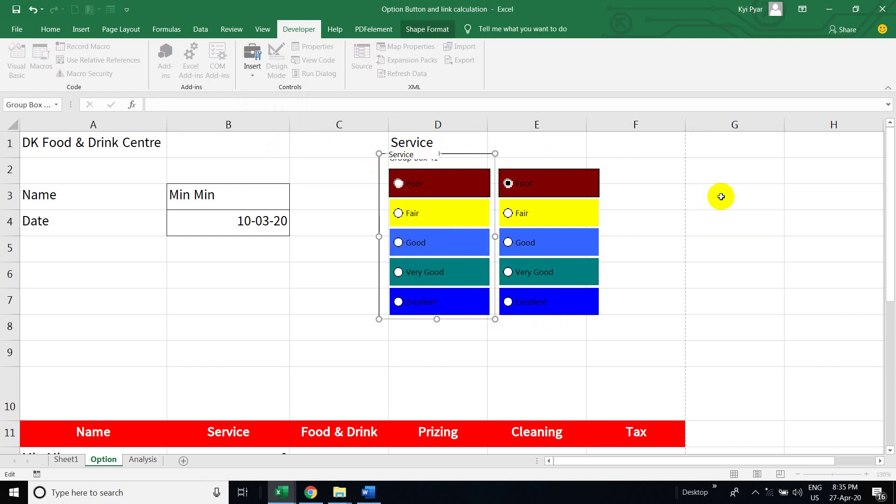
click(715, 215)
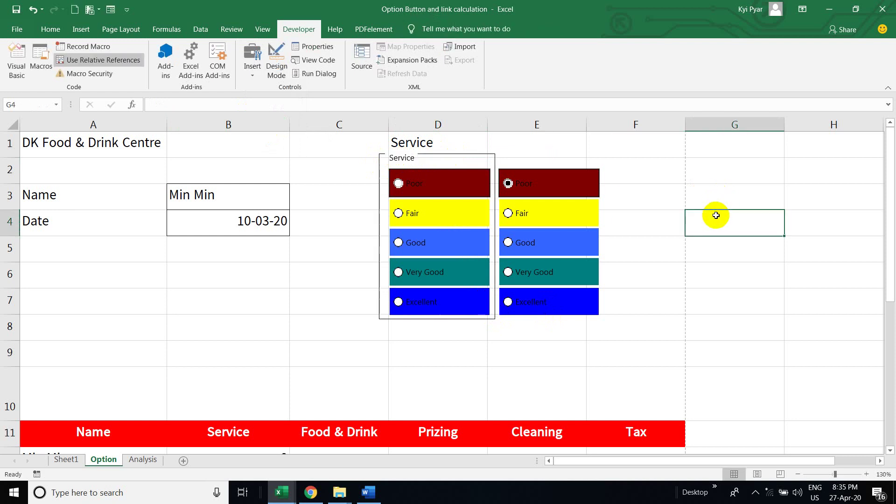
Delete the Service heading from cell D1
click(425, 142)
key(Delete)
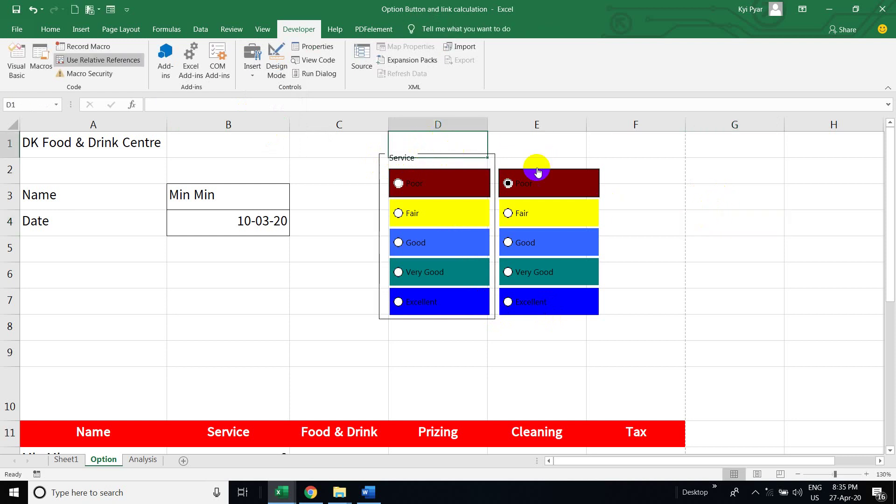
click(710, 204)
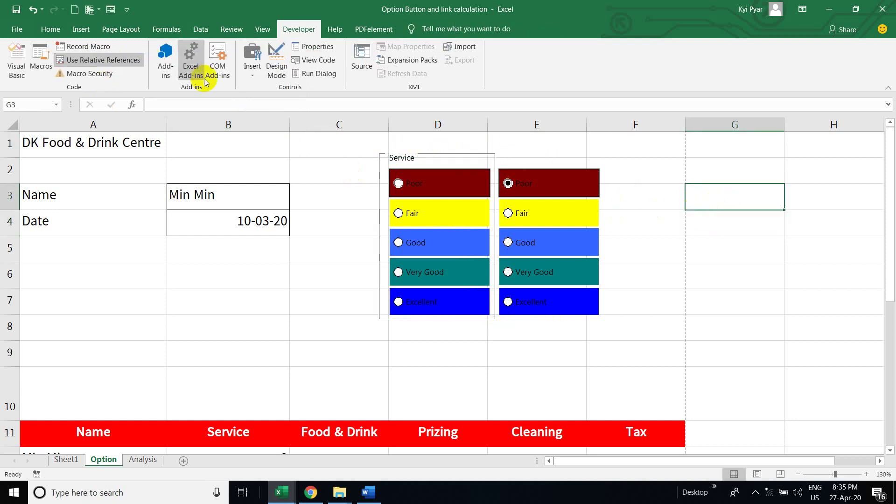
Draw a group box around the second option buttons and caption it Food & Drink
click(252, 63)
click(247, 112)
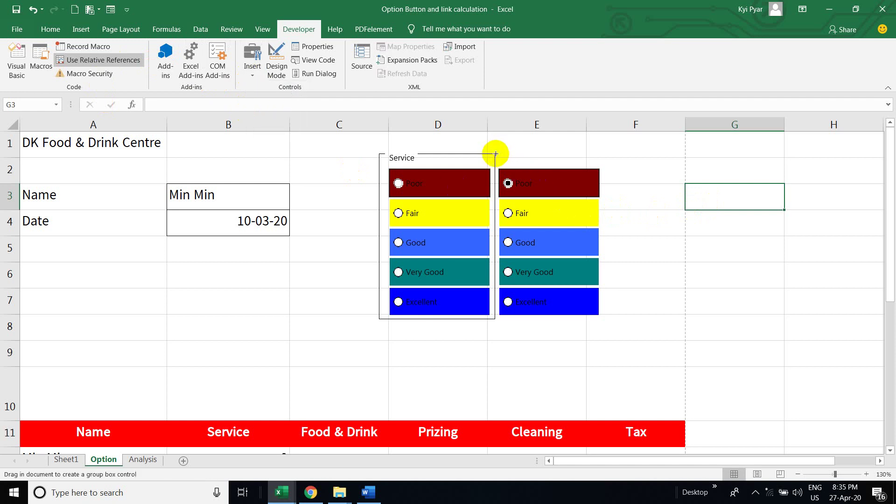
mouse_move(495, 153)
mouse_down()
mouse_move(579, 318)
mouse_move(616, 318)
mouse_move(604, 319)
mouse_up()
click(516, 155)
text(Food & Drink)
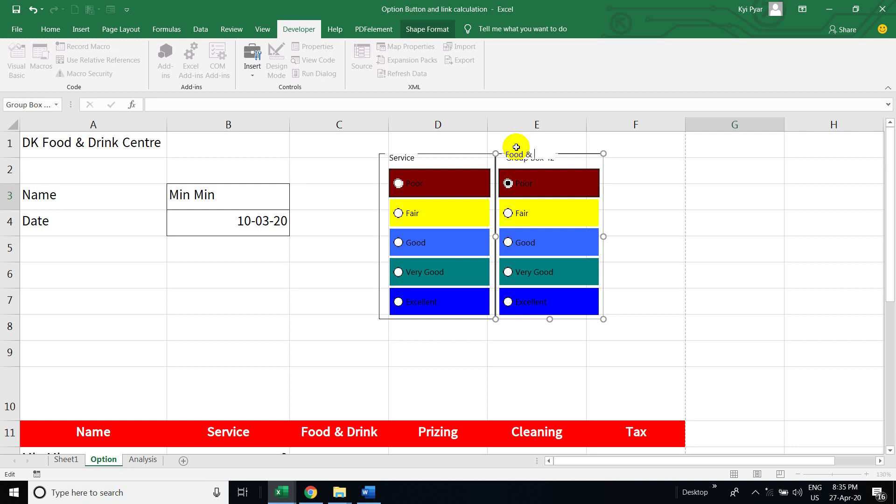
click(810, 286)
Scroll down to select score cell C12 under the Food & Drink header
scroll(513, 194, down, 1)
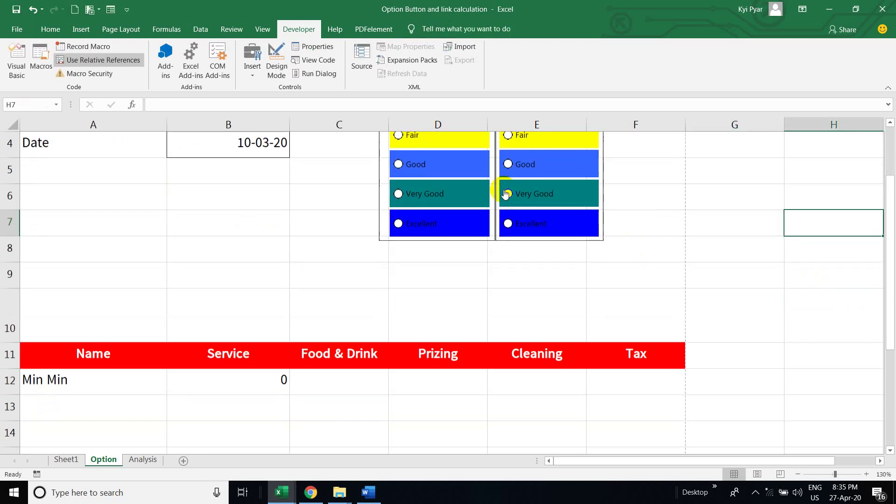
click(317, 390)
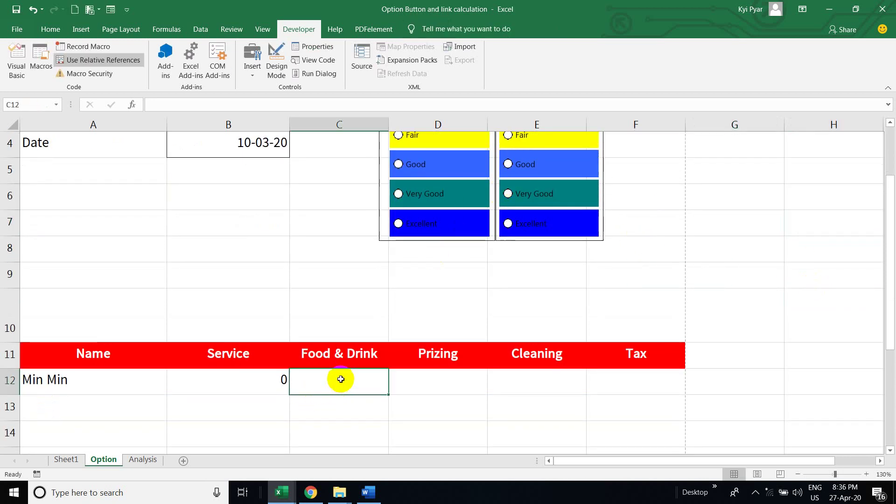
scroll(340, 379, up, 1)
scroll(348, 373, down, 1)
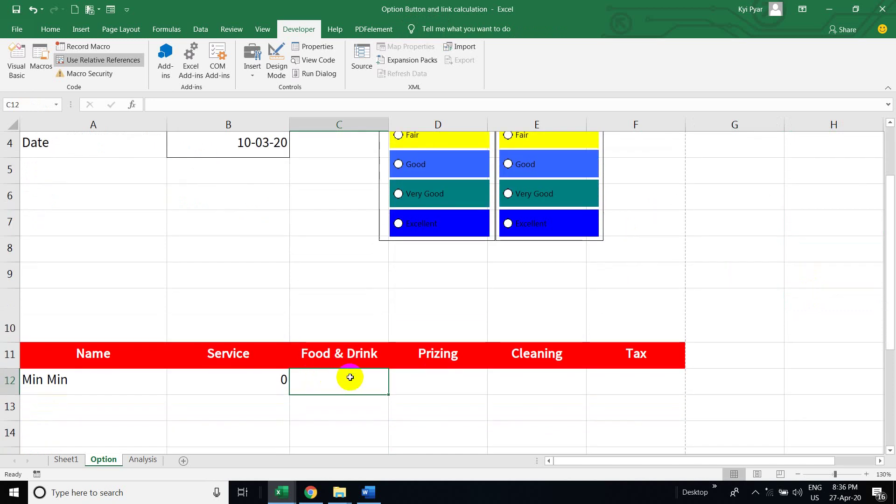
scroll(467, 241, up, 1)
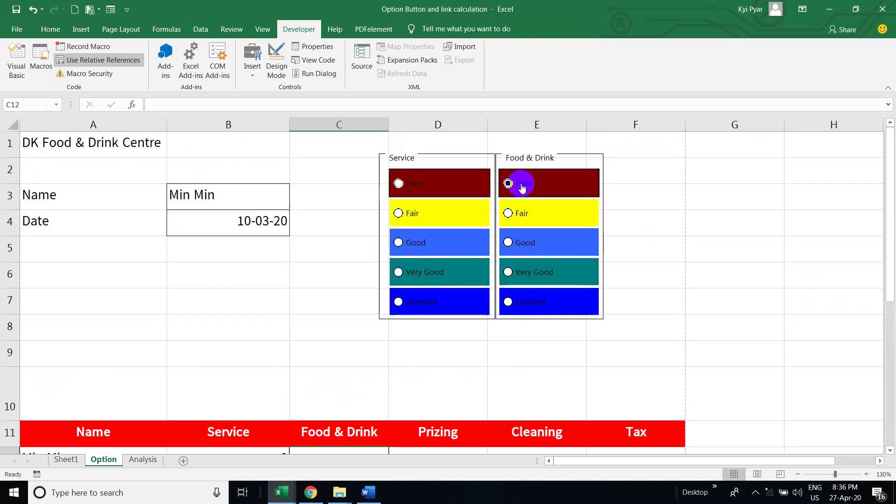
Set the Food & Drink Poor button's cell link to $C$12 in Format Control
right_click(524, 181)
click(566, 292)
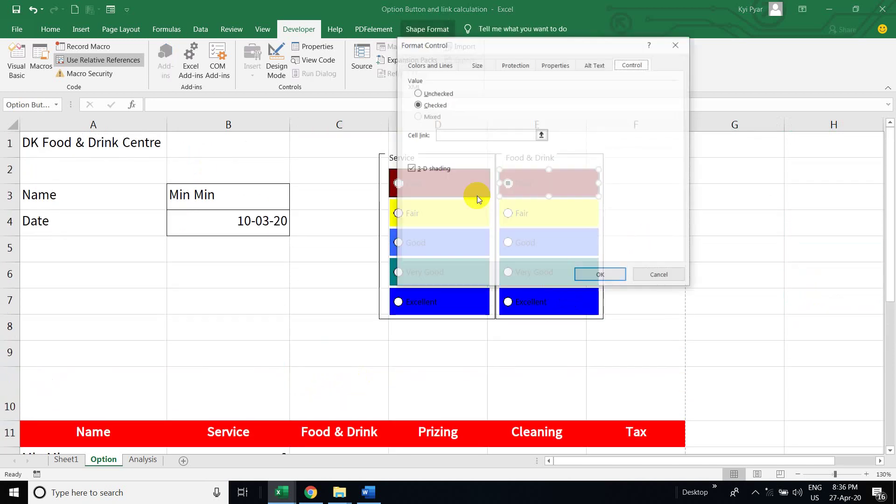
click(450, 135)
scroll(409, 294, down, 1)
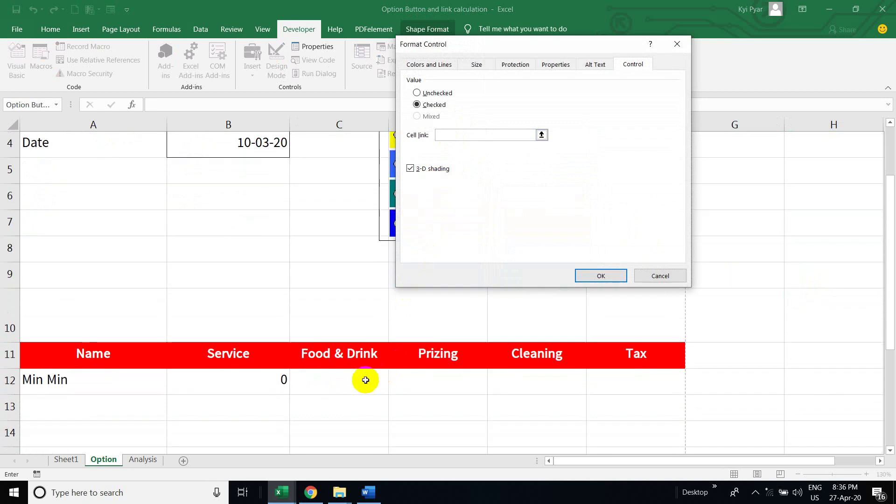
click(367, 380)
click(586, 276)
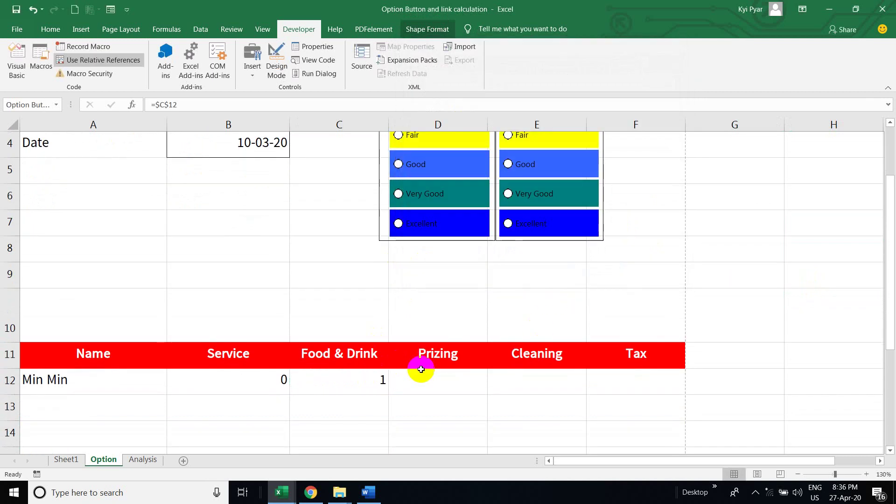
Choose Poor in the Service group so B12 reads 1, then reselect the Food & Drink Poor button
scroll(429, 366, up, 1)
click(424, 196)
scroll(406, 248, down, 1)
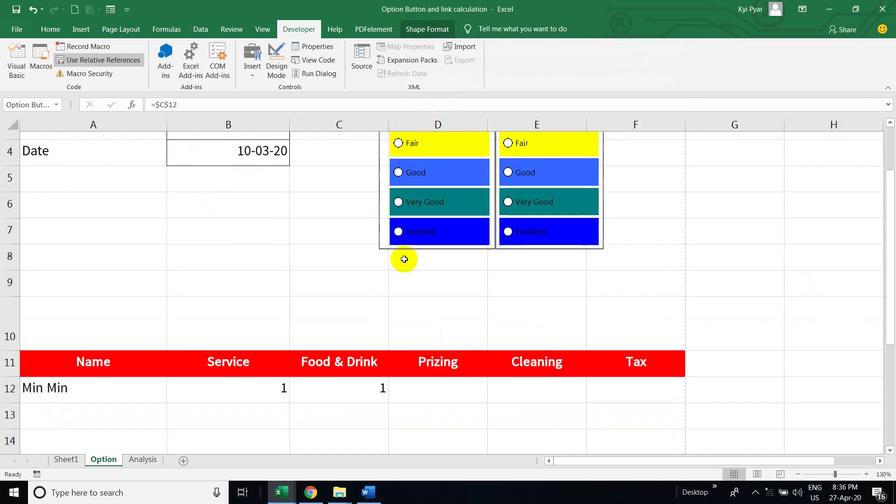
scroll(401, 345, up, 1)
ctrl+scroll(406, 326, down, 1)
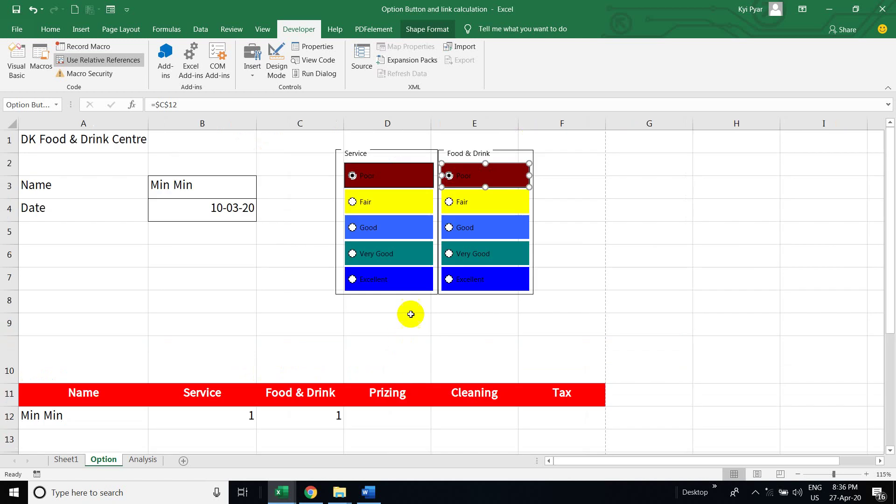
click(660, 184)
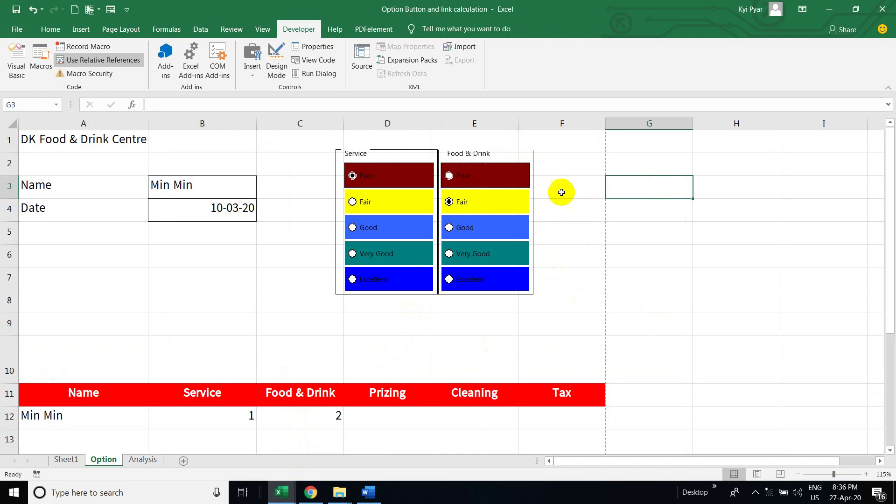
ctrl+click(513, 183)
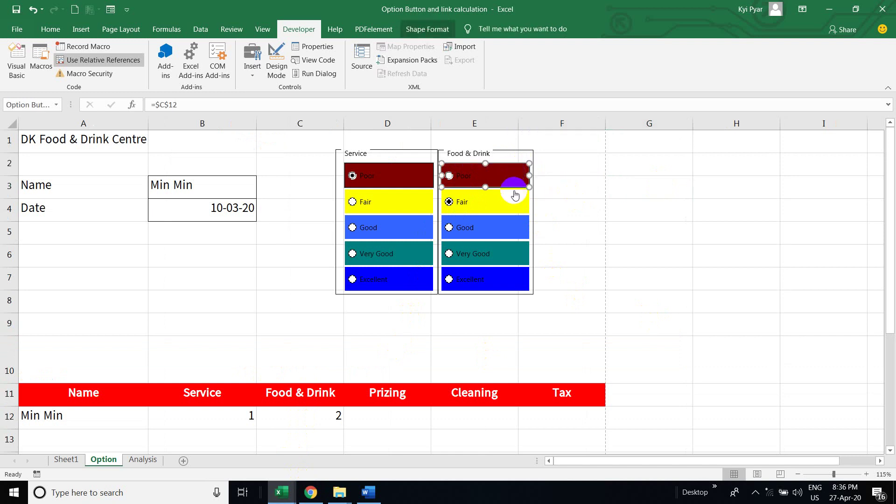
Select the five Food & Drink option buttons with their frame and Ctrl-drag three copies into columns F–I
key(ctrl+a)
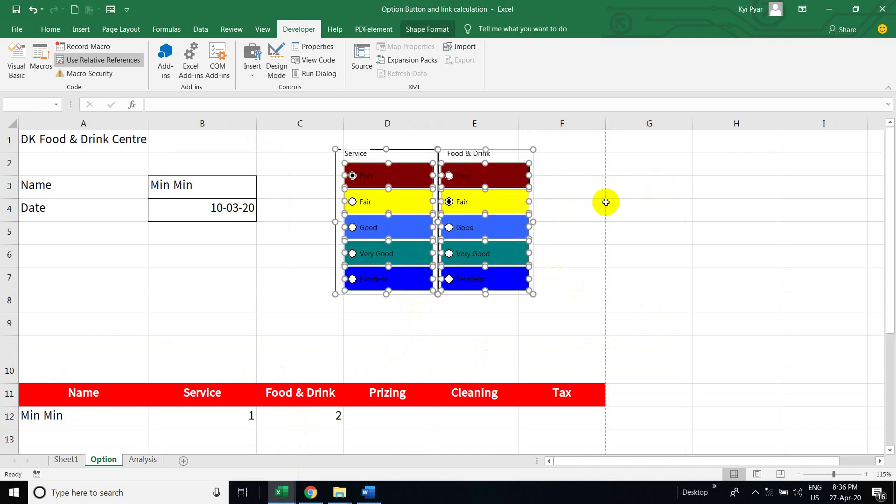
click(605, 193)
ctrl+click(513, 180)
ctrl+click(514, 204)
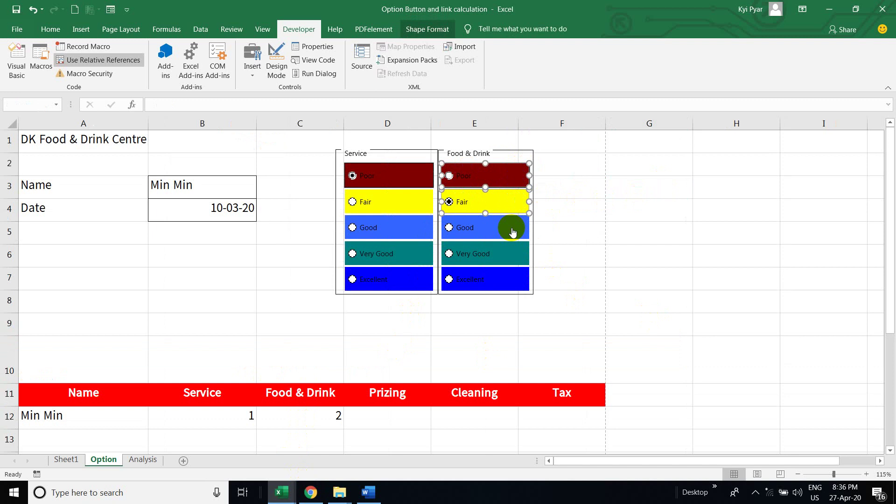
ctrl+click(511, 229)
ctrl+click(513, 255)
ctrl+click(515, 283)
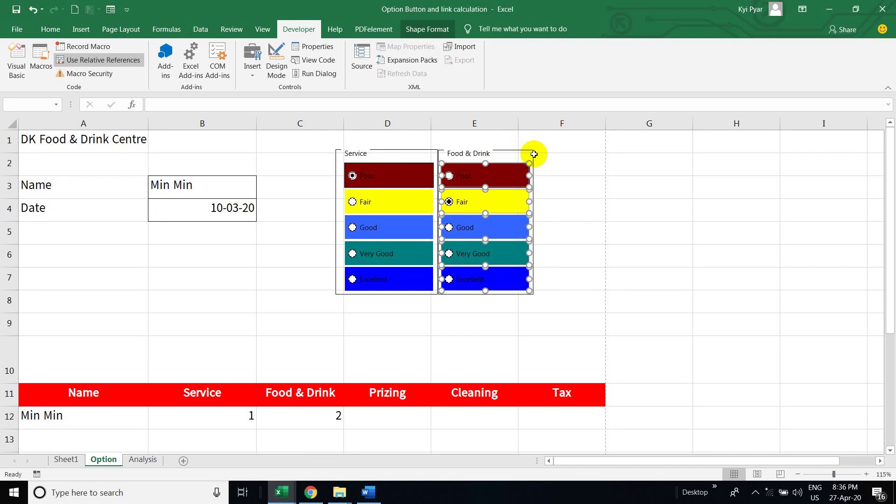
ctrl+click(532, 156)
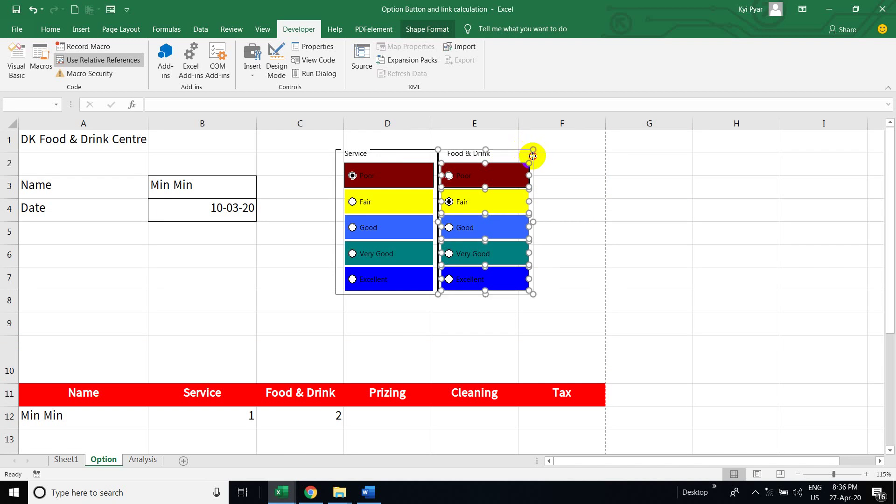
drag(533, 157, 809, 160)
drag(825, 159, 831, 155)
click(728, 359)
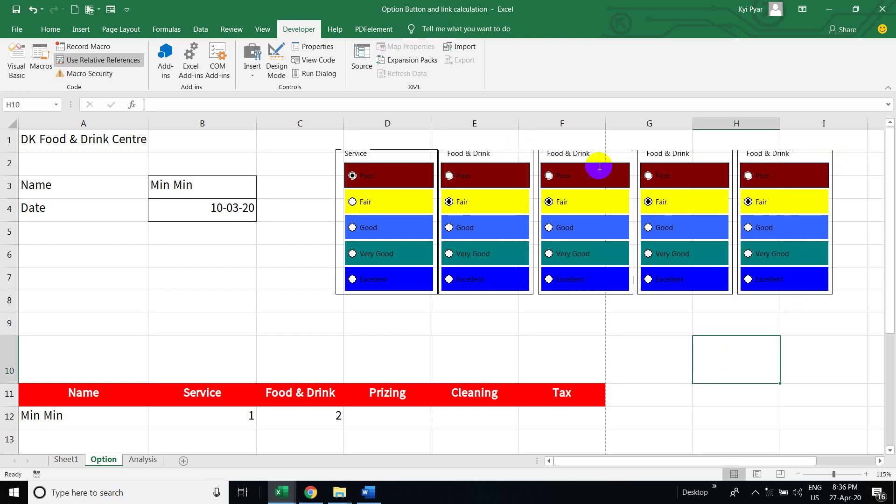
Change the third group's cell link to $D$12
right_click(577, 177)
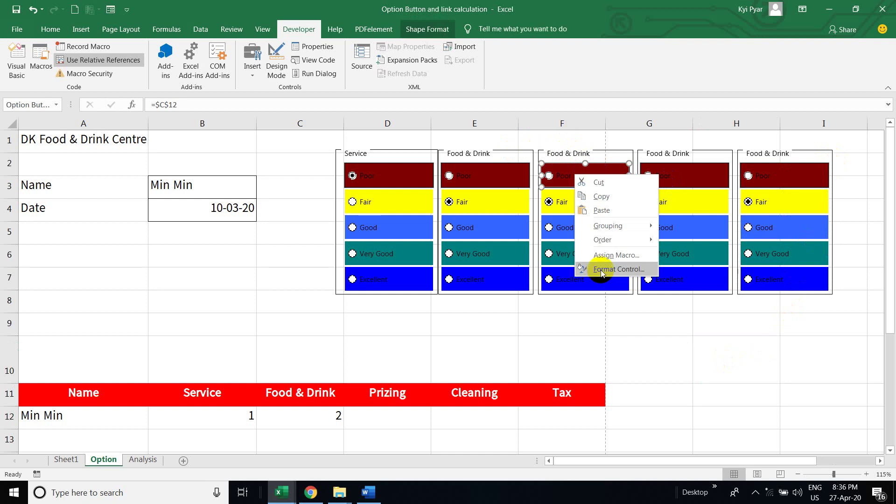
click(607, 268)
click(472, 134)
drag(472, 135, 402, 134)
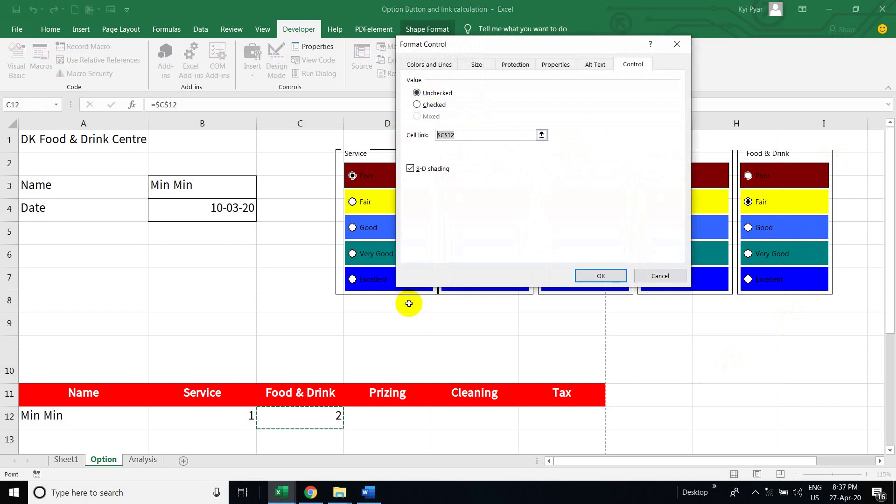
click(398, 419)
click(590, 275)
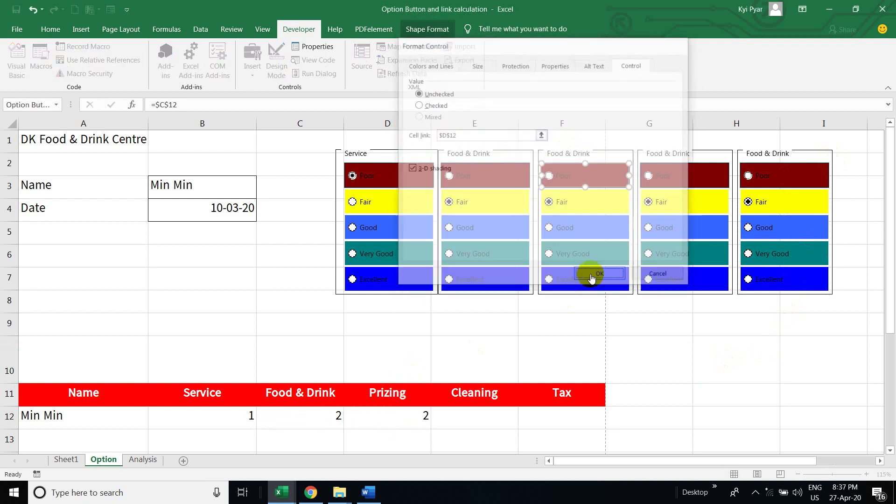
Change the fourth group's cell link to $E$12
right_click(665, 180)
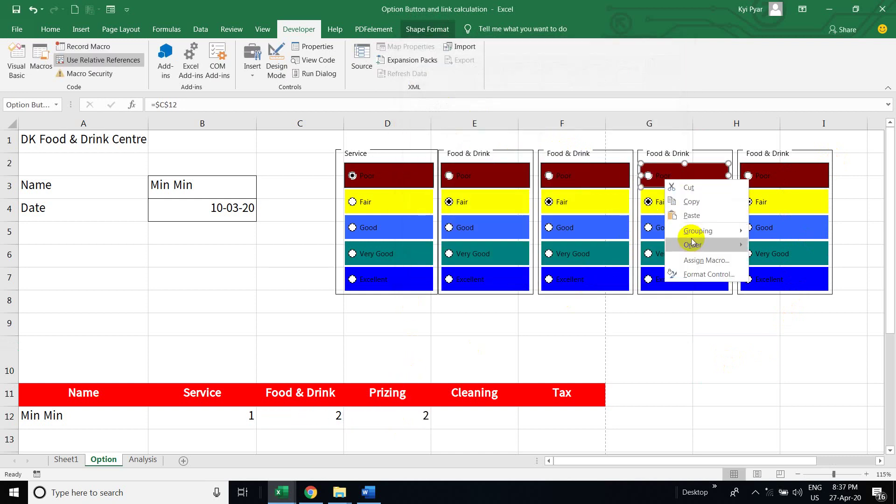
click(695, 274)
drag(480, 135, 422, 135)
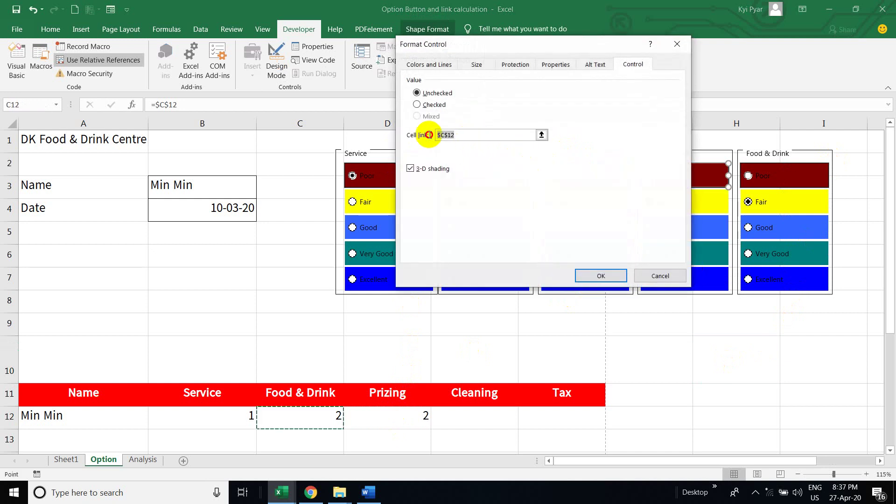
click(481, 417)
click(589, 276)
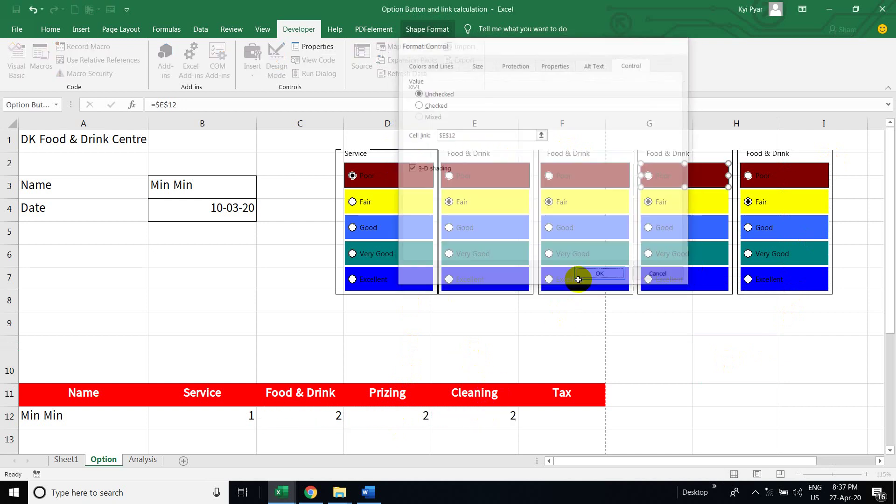
Change the fifth group's cell link to $F$12
right_click(778, 174)
click(818, 278)
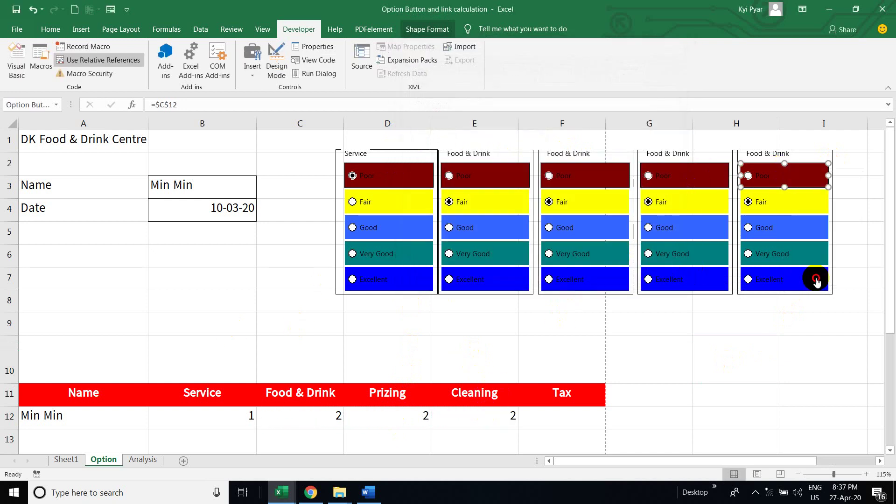
drag(466, 135, 415, 135)
click(544, 416)
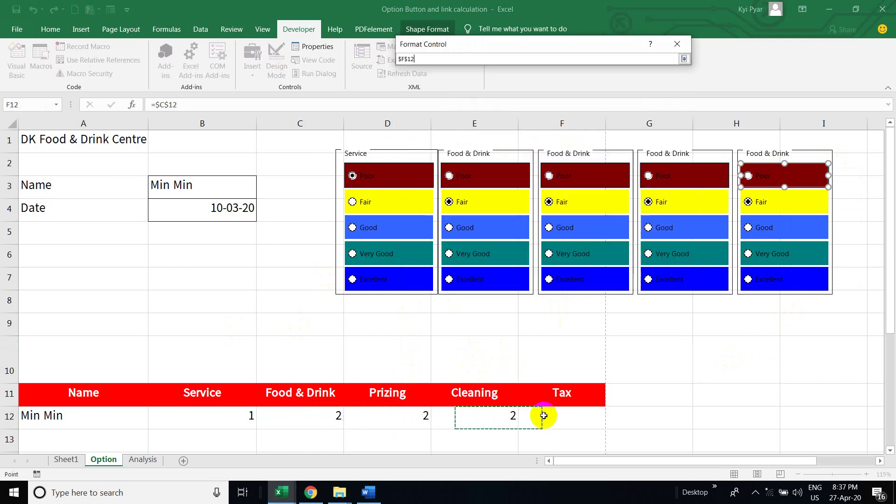
click(601, 276)
click(731, 398)
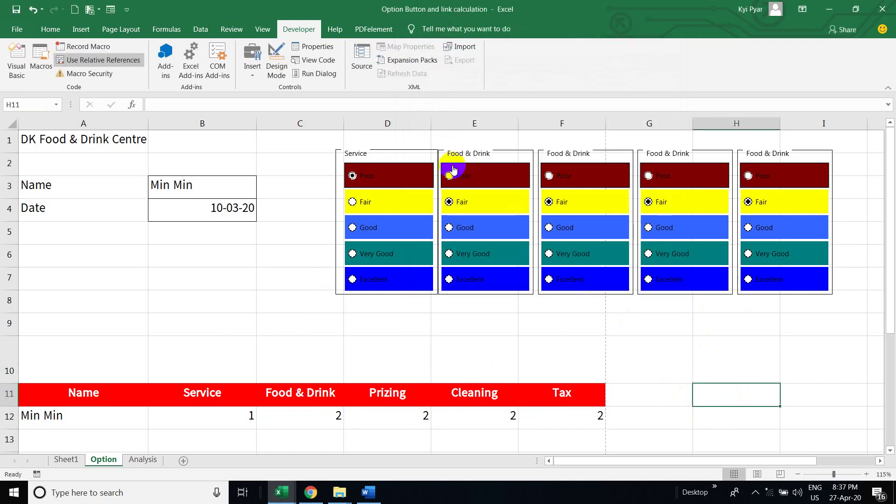
Rename the third group's caption to Prizing
ctrl+click(558, 154)
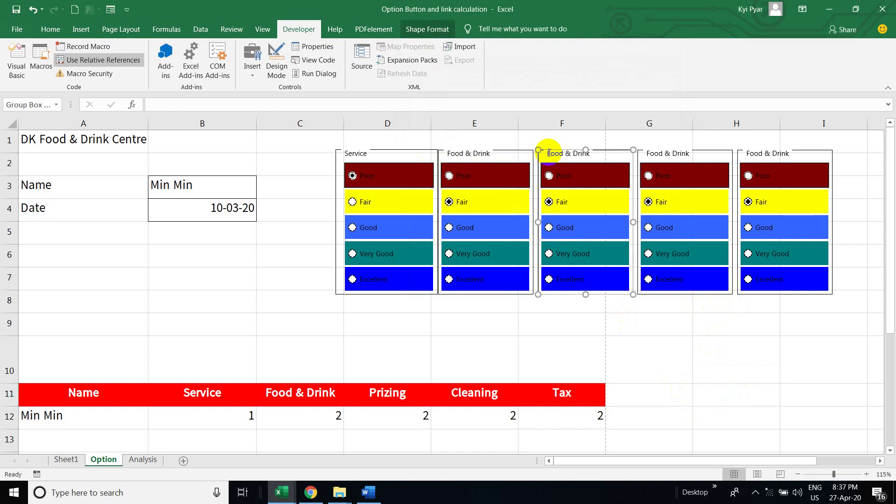
click(573, 159)
key(BackSpace)
key(BackSpace)
key(BackSpace)
text(Prizing)
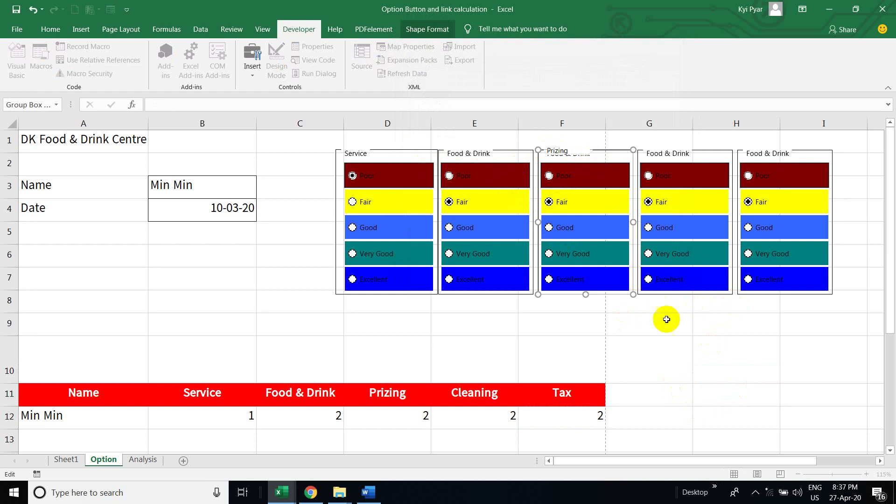
click(665, 320)
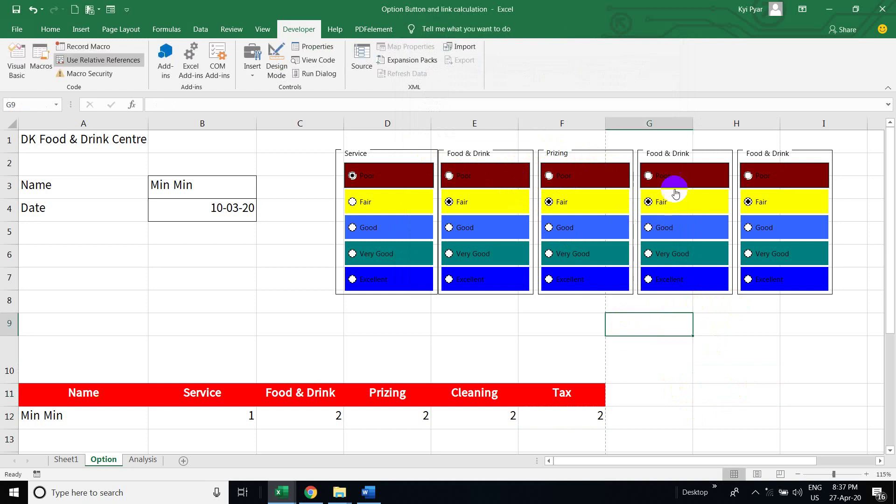
Replace the fourth group's Food & Drink caption with Cleaning
click(647, 152)
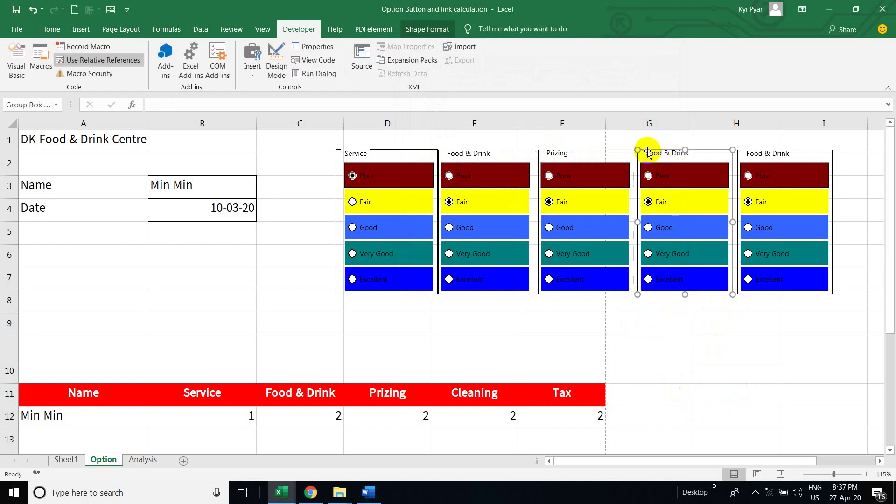
click(650, 149)
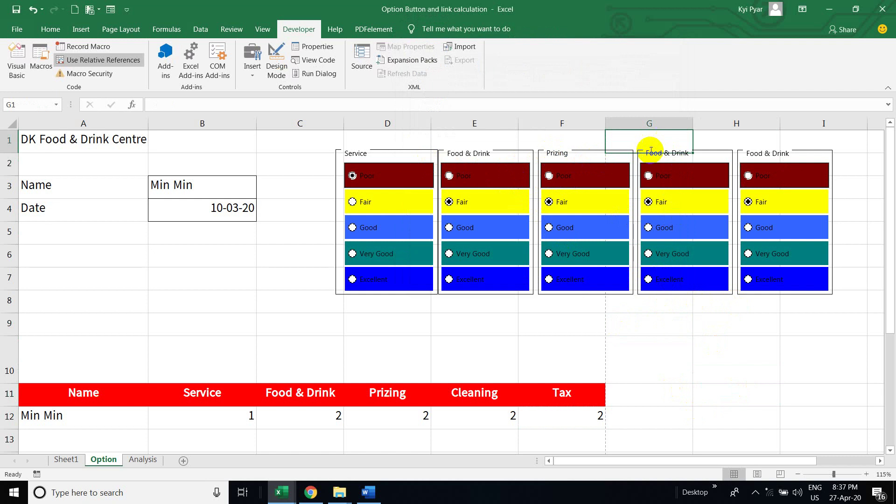
click(647, 152)
click(661, 158)
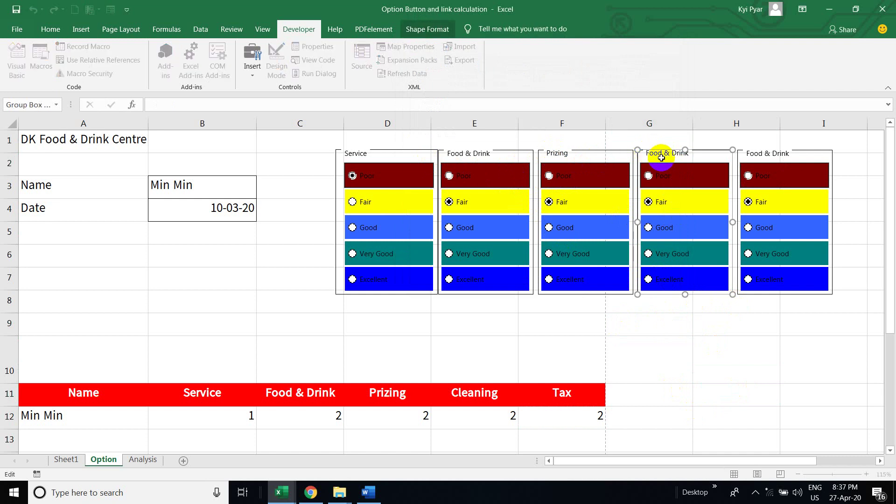
key(ctrl+a)
key(Delete)
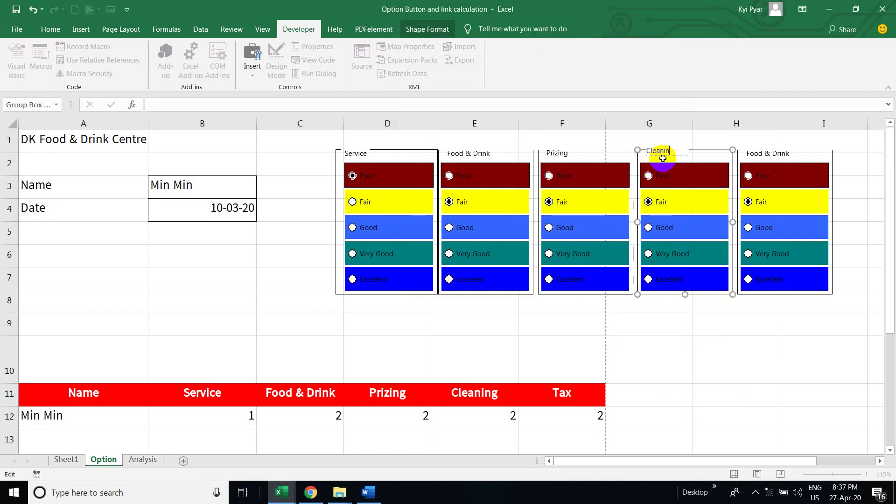
click(720, 326)
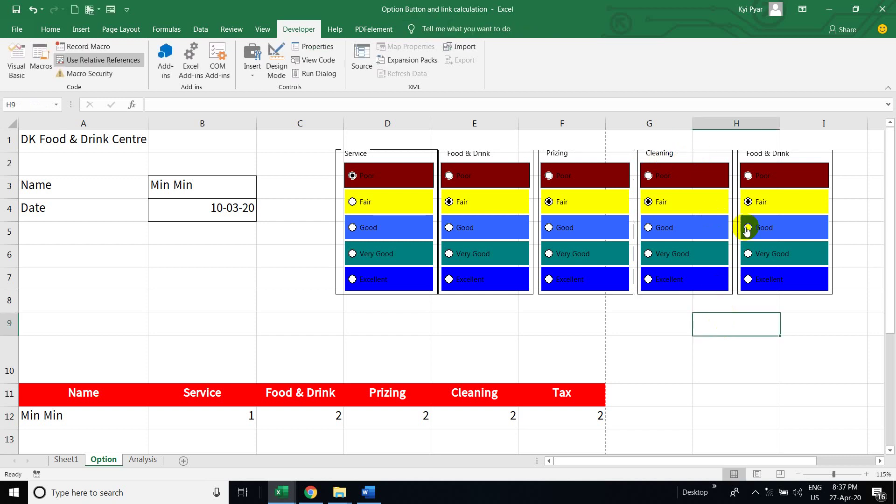
Replace the fifth group's caption with Tax
click(753, 154)
click(752, 154)
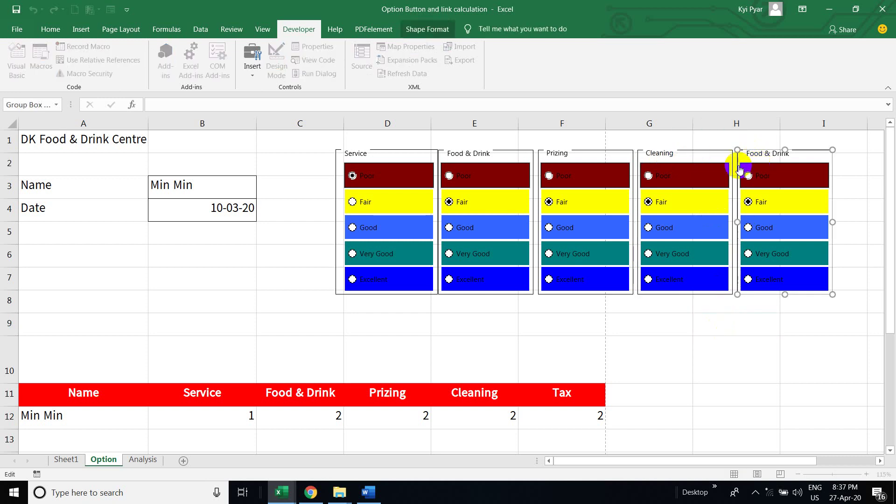
key(ctrl+a)
click(570, 183)
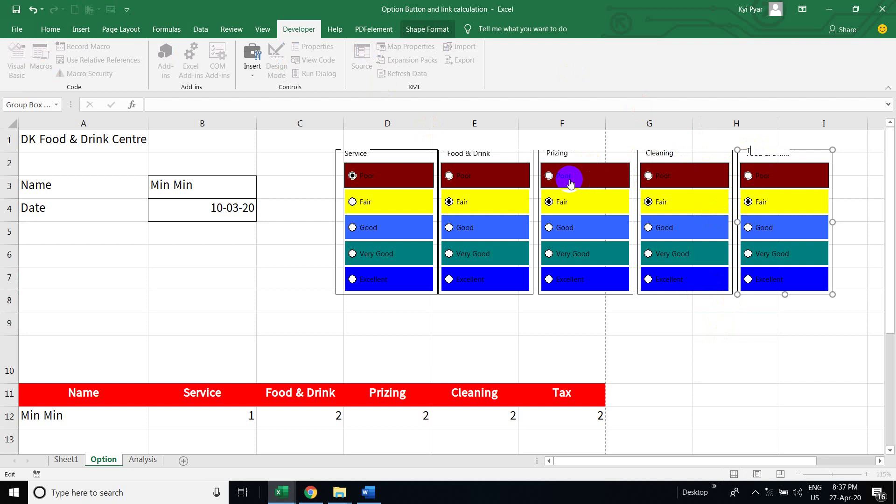
text(Tax)
click(739, 356)
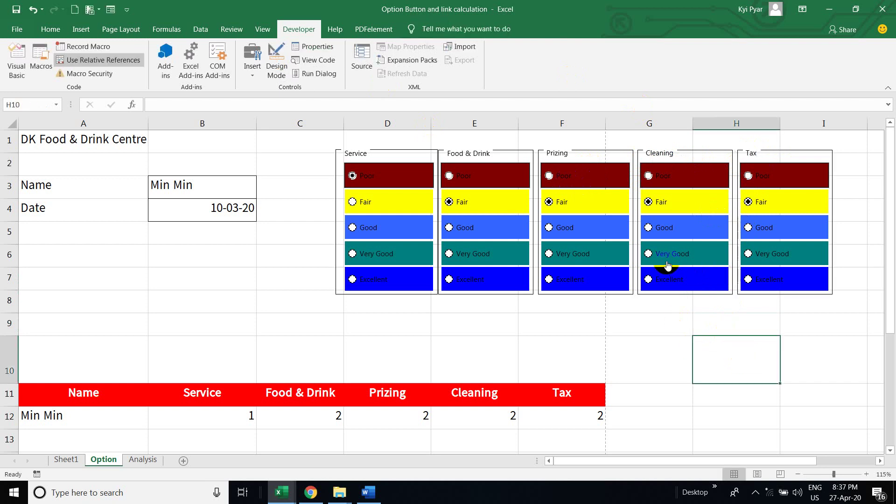
Change the first group box caption from Service to Reading
ctrl+click(354, 156)
click(347, 154)
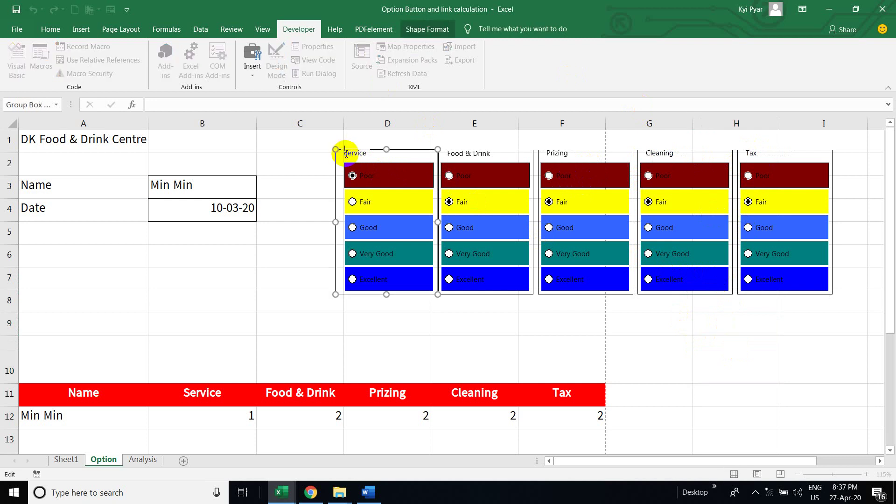
text(Readin)
key(Return)
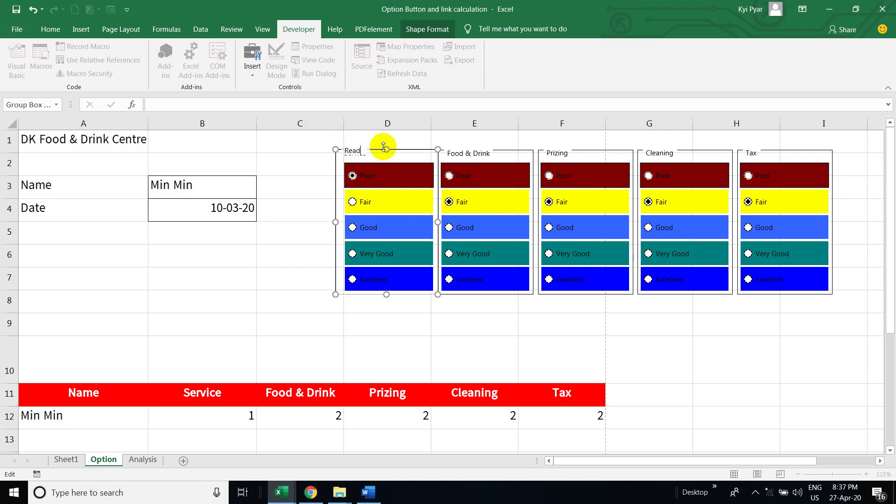
click(674, 339)
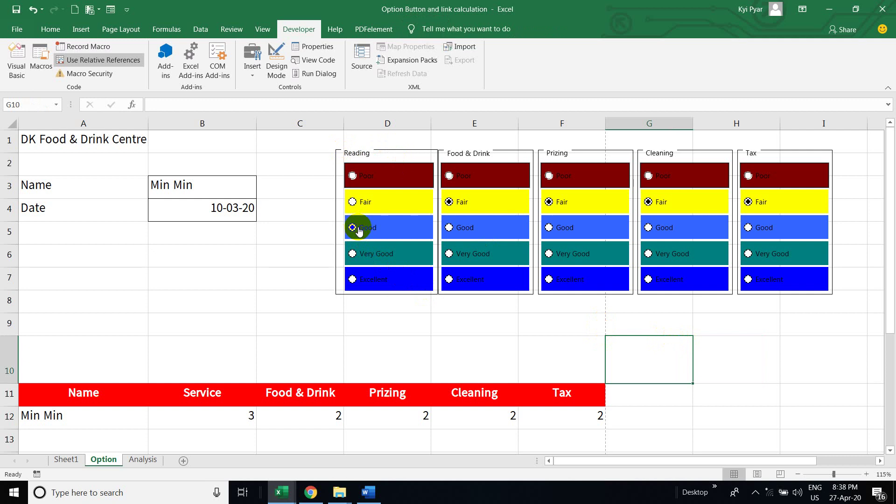
Inspect cells B11, B12 and A12, copy A12, and glance at the Analysis sheet
click(224, 392)
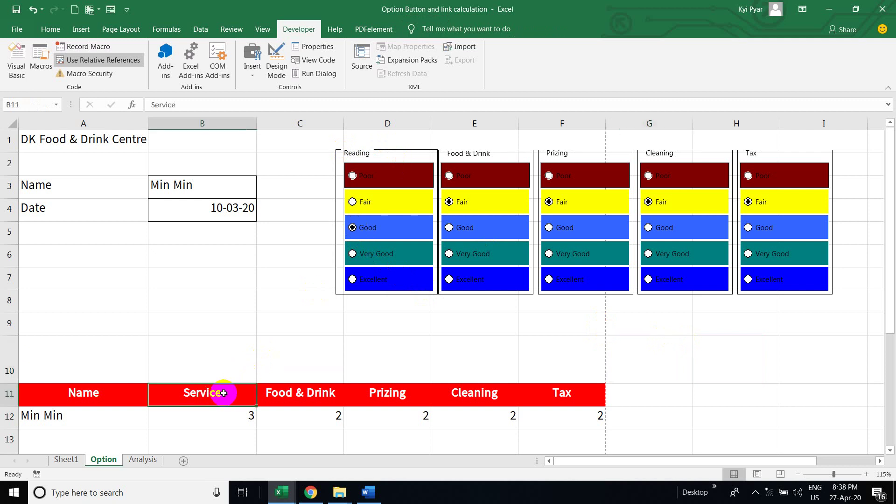
click(247, 417)
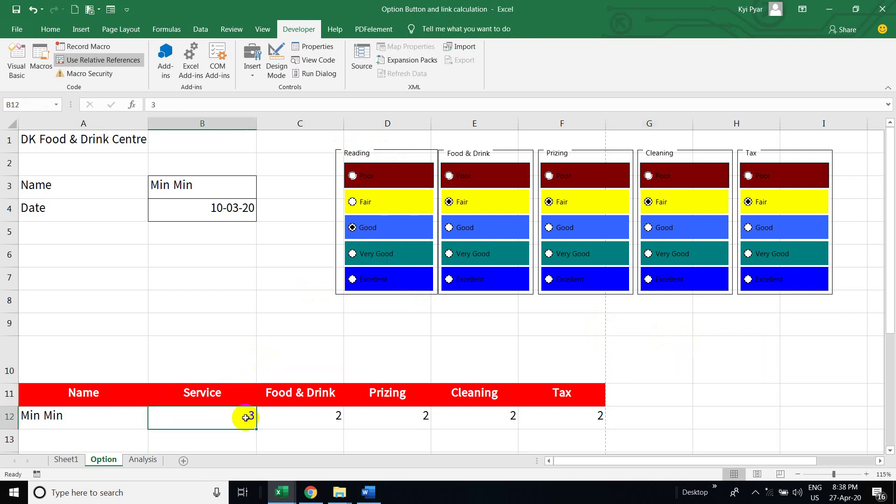
click(111, 414)
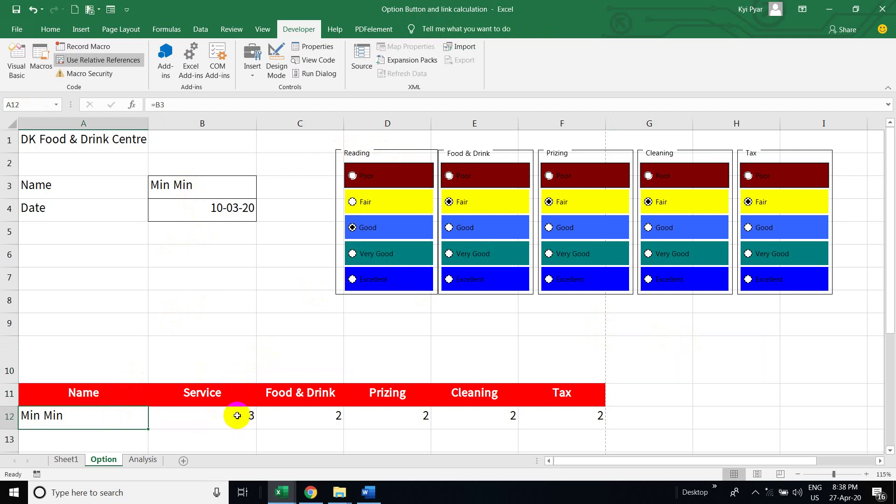
key(ctrl+c)
key(ctrl+Page_Down)
click(114, 459)
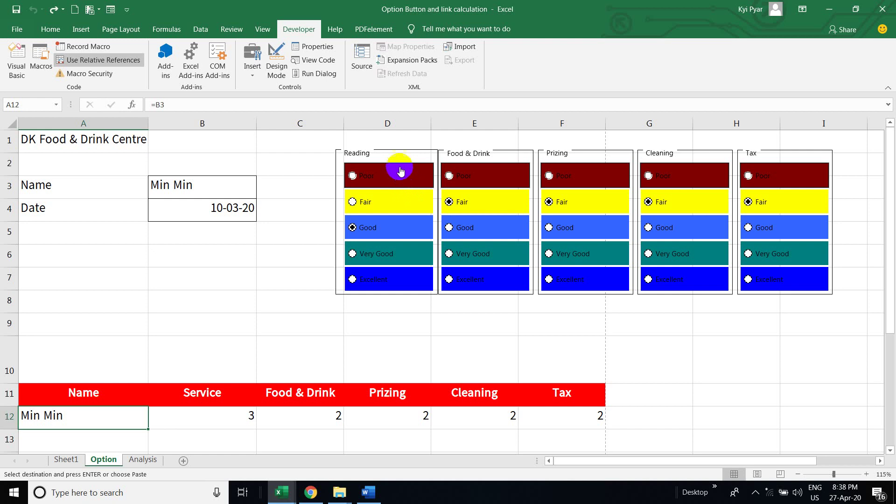
ctrl+click(351, 151)
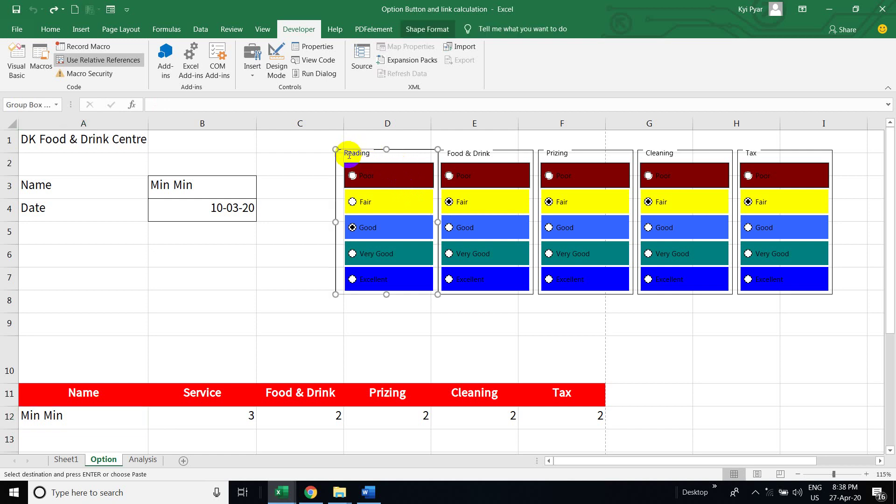
click(346, 154)
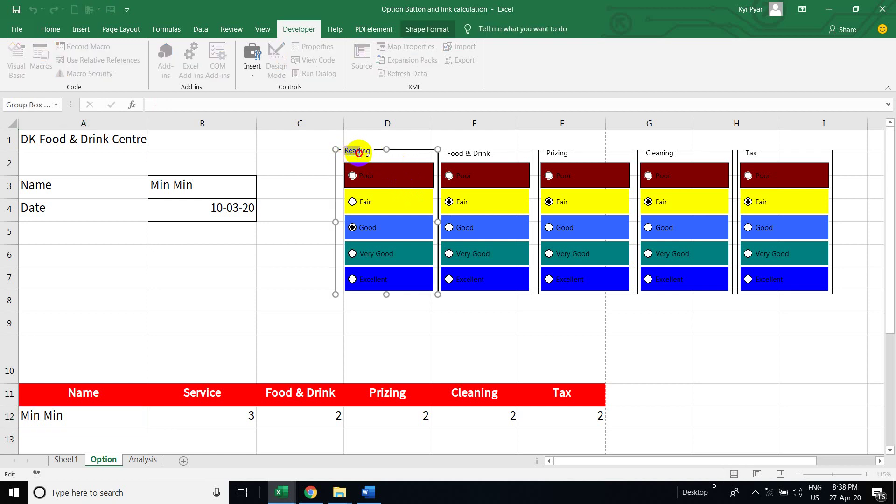
drag(345, 154, 369, 153)
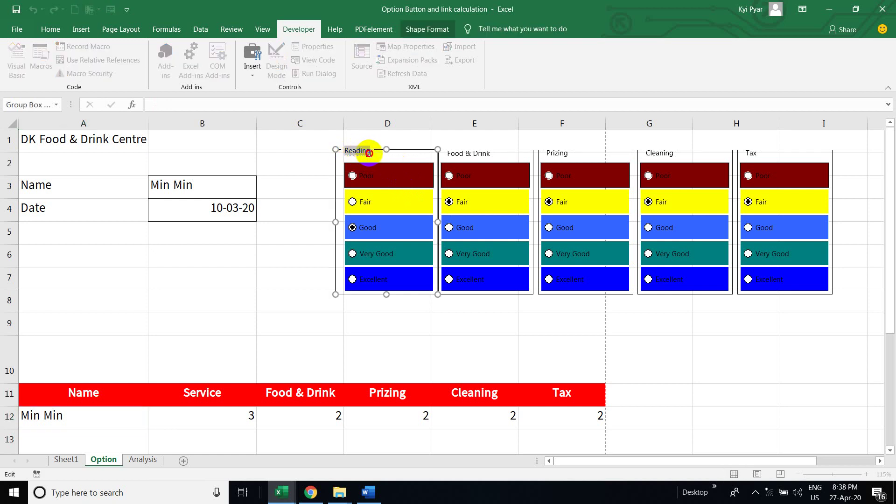
ctrl+click(443, 150)
click(450, 153)
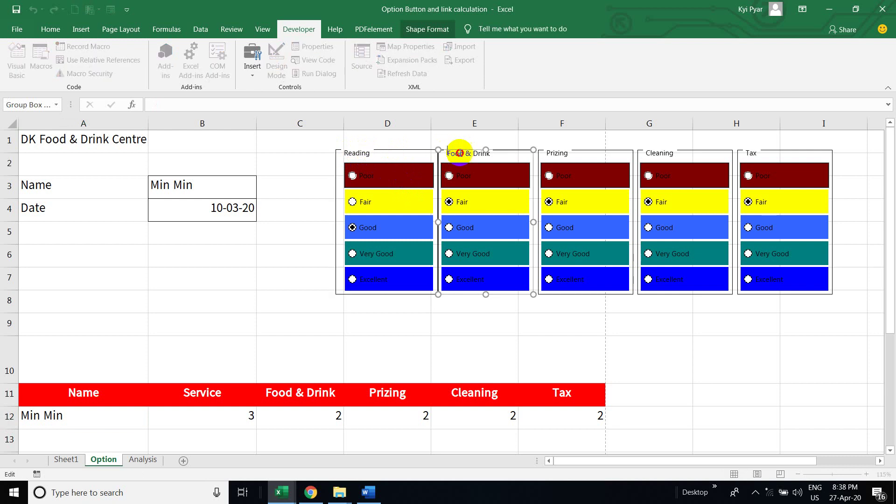
ctrl+click(549, 152)
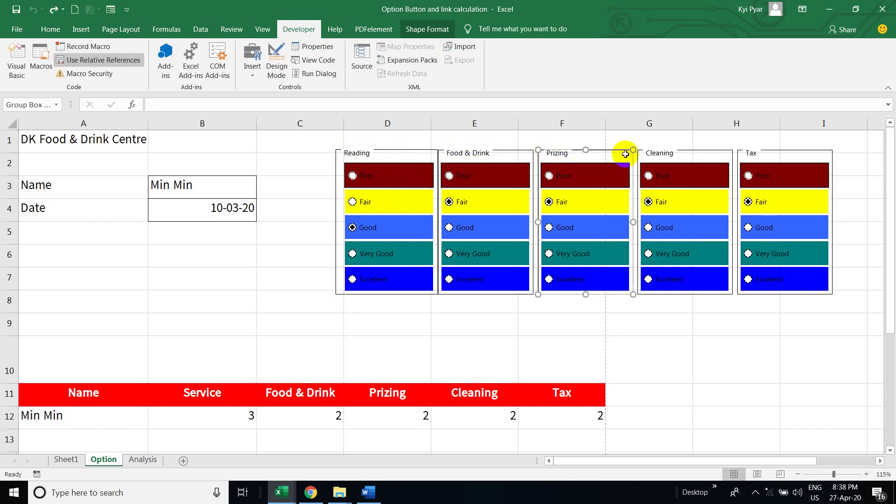
ctrl+click(675, 154)
ctrl+click(751, 153)
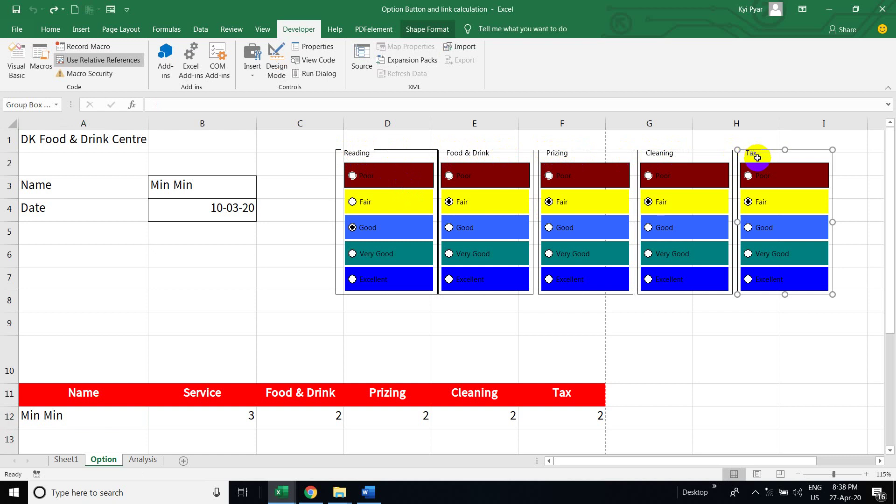
ctrl+click(359, 153)
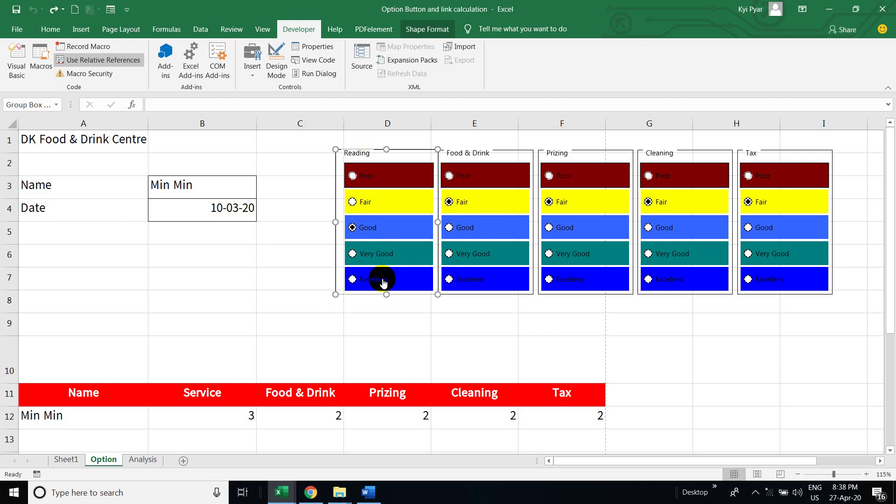
right_click(382, 282)
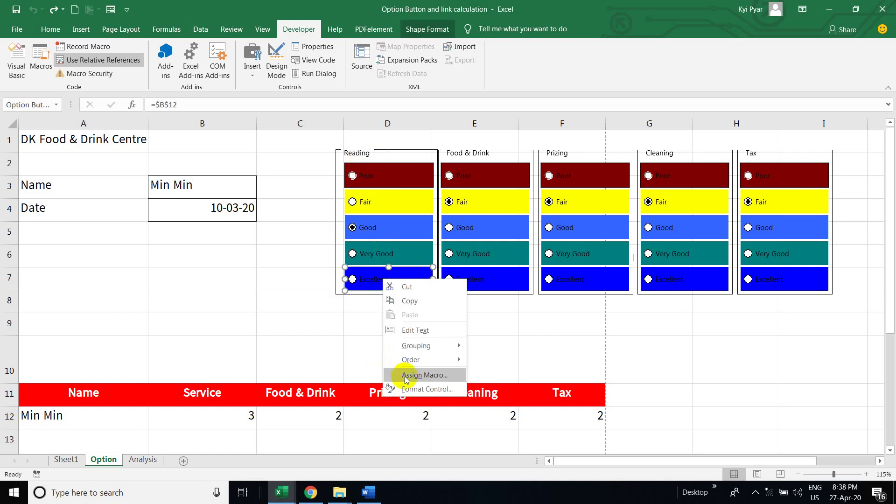
click(412, 390)
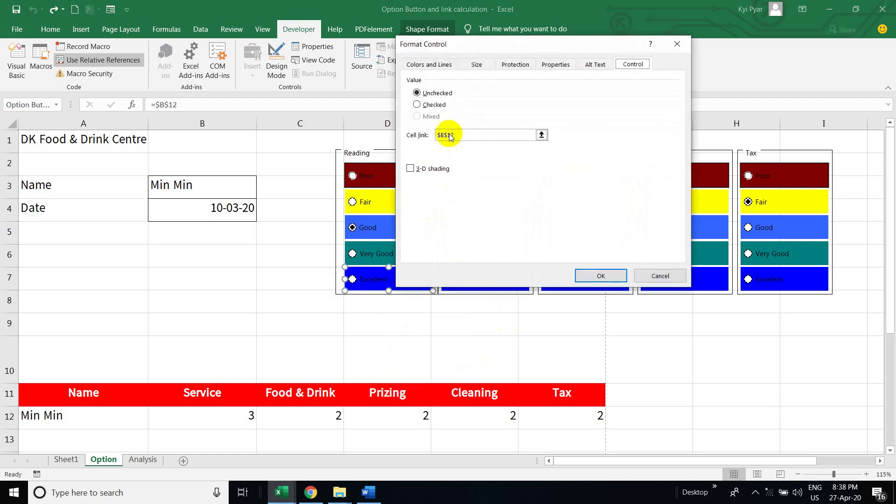
click(658, 275)
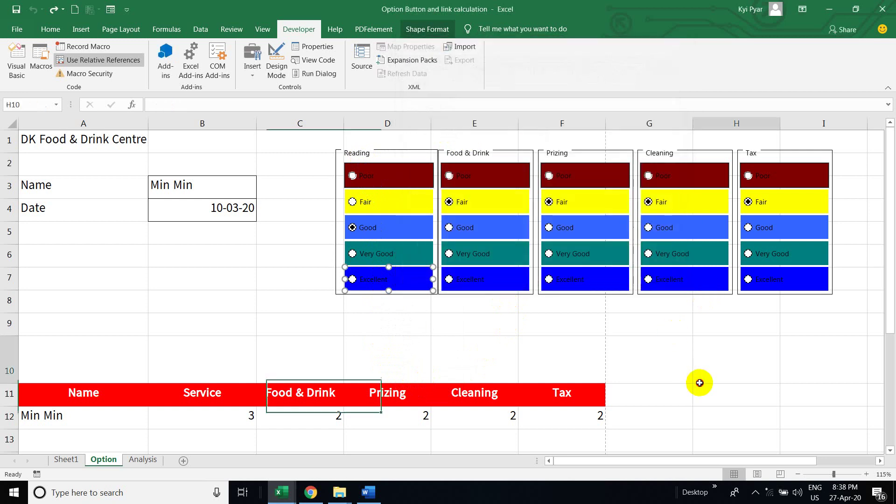
click(696, 381)
click(380, 285)
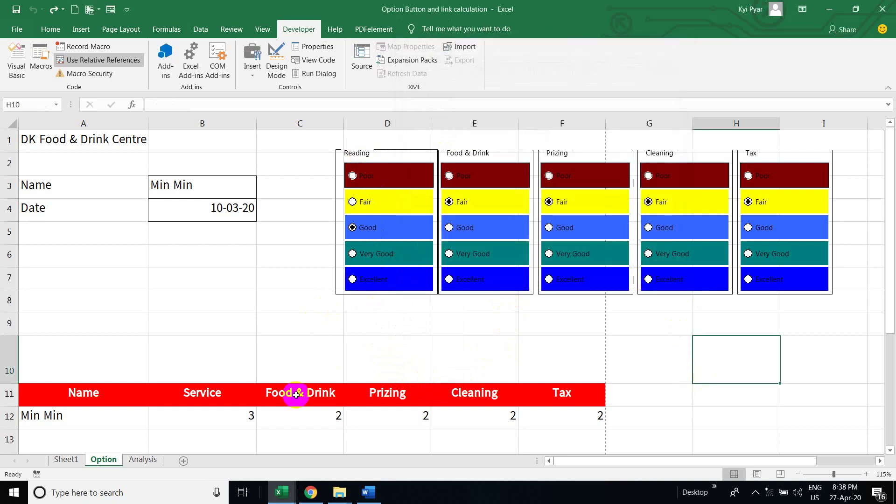
click(379, 279)
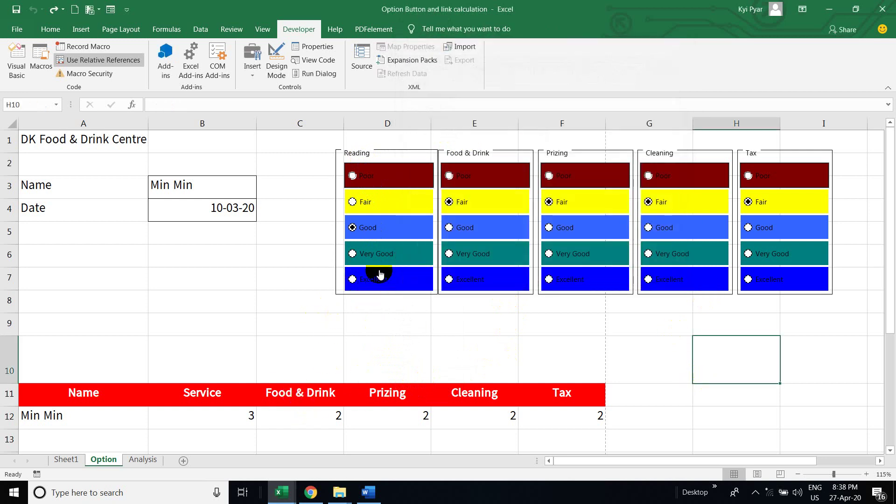
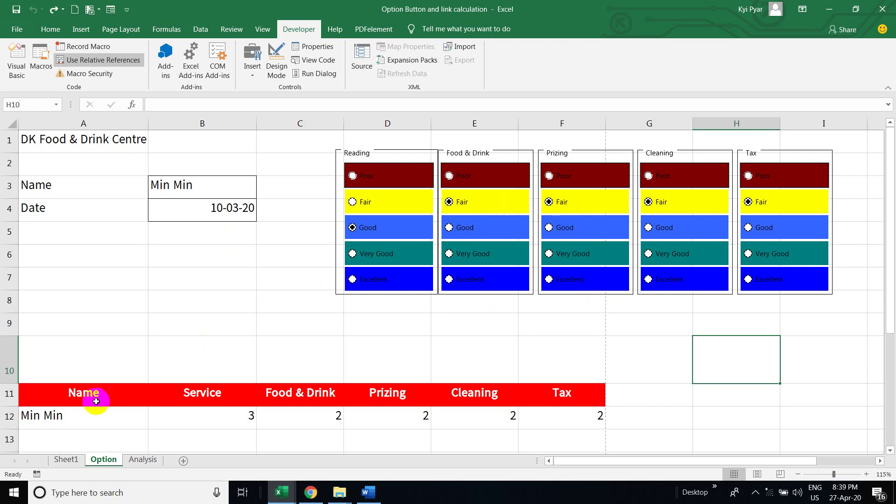
Check the name in B3 and delete the existing formula from cell A12
click(211, 189)
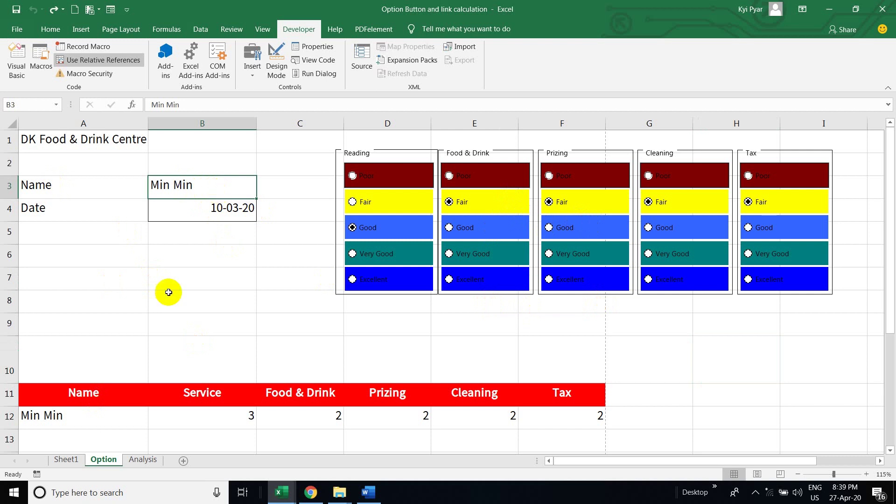
scroll(170, 290, down, 1)
scroll(151, 351, up, 1)
click(82, 386)
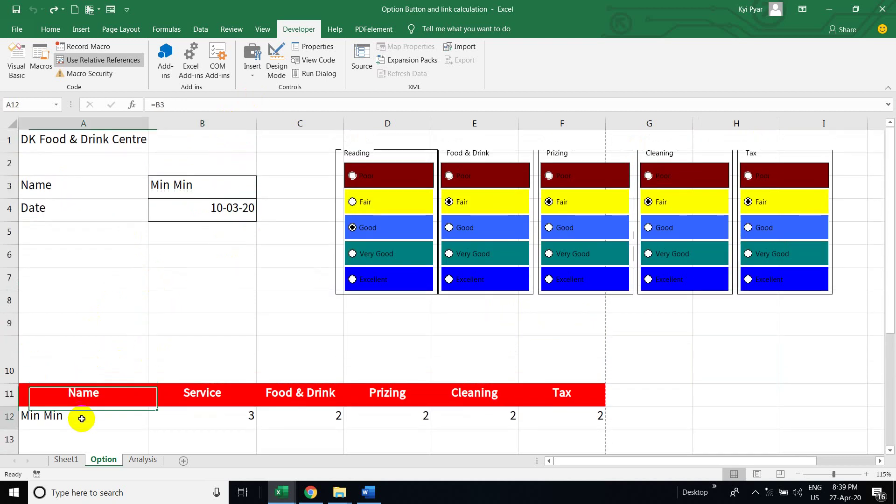
click(84, 416)
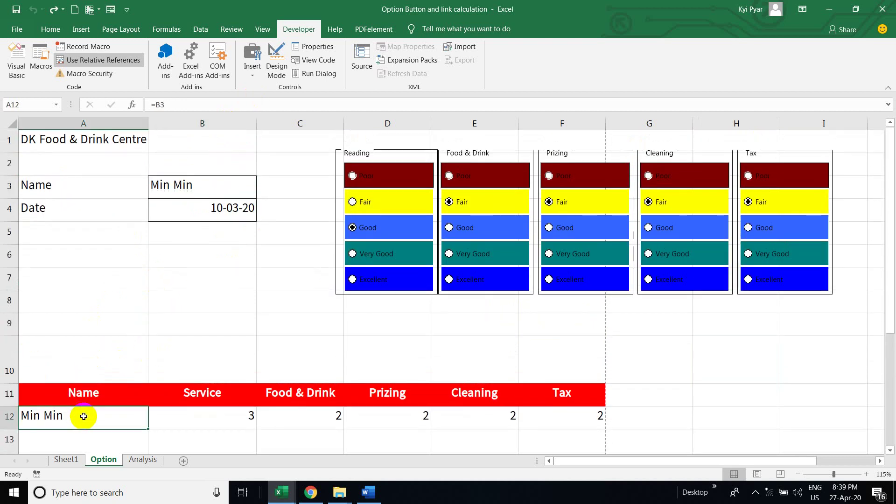
key(Delete)
Enter the formula =B3 in A12 so it shows the respondent's name
click(169, 186)
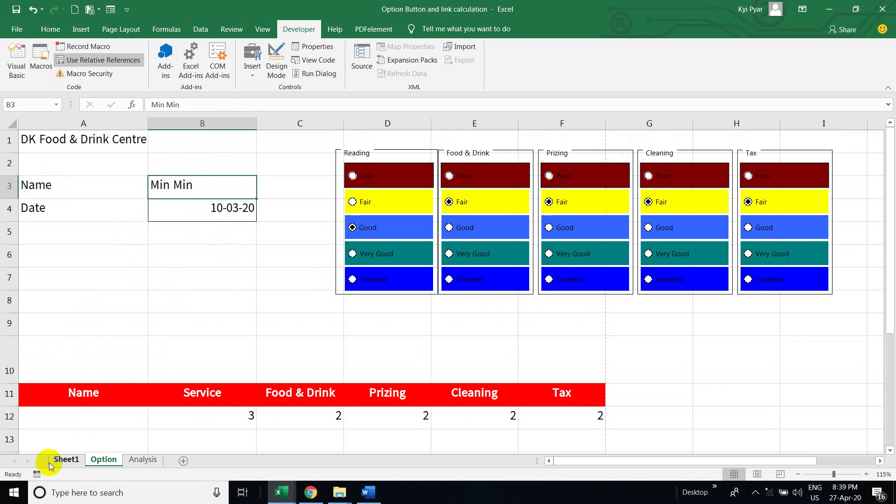
click(81, 416)
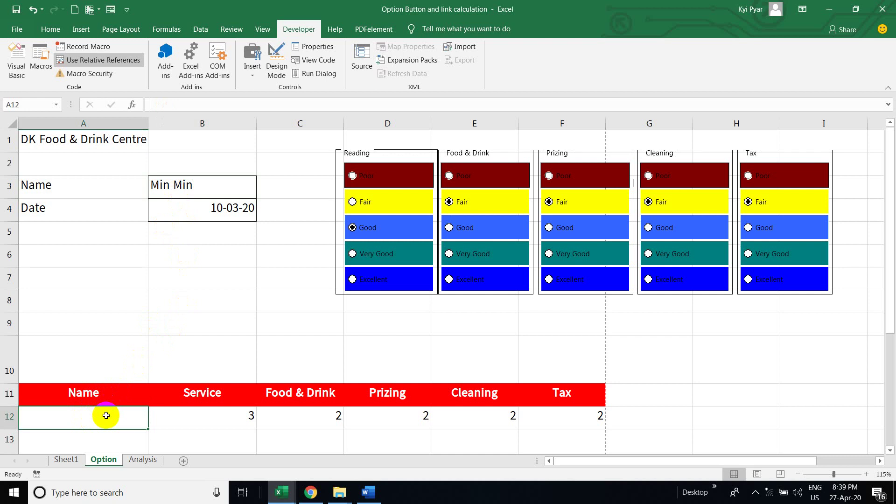
text(=)
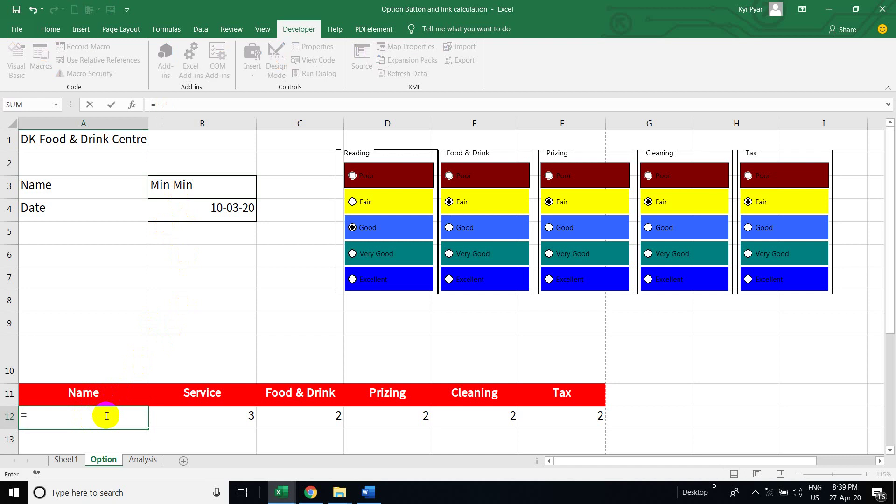
click(235, 183)
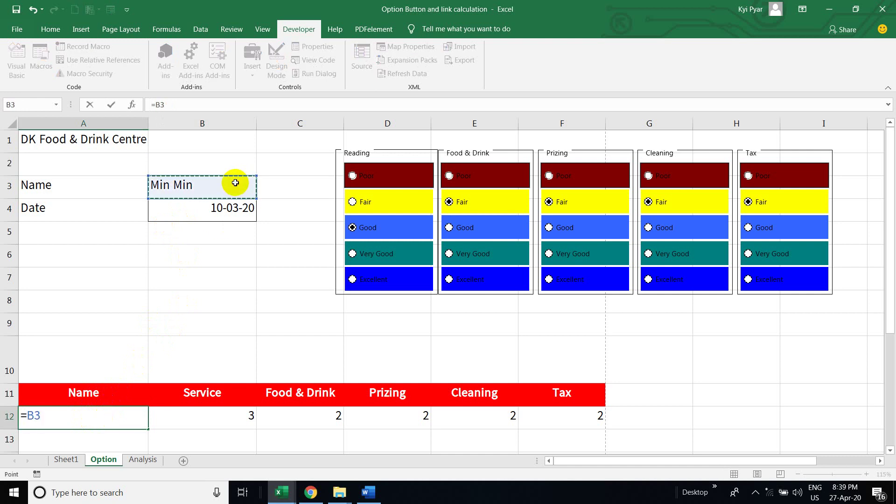
key(Return)
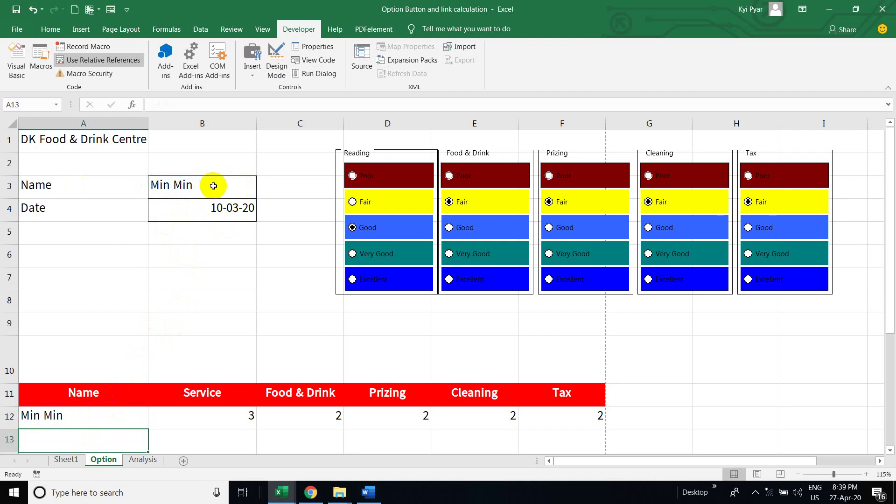
click(213, 186)
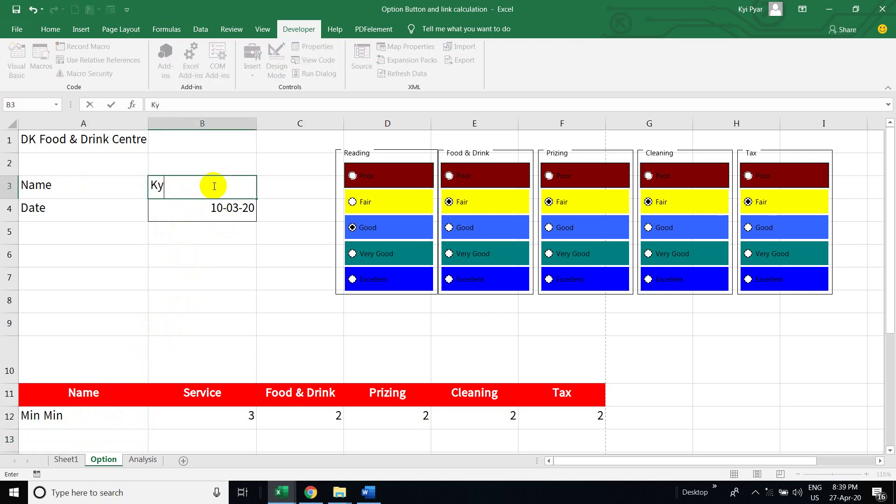
Type a new respondent name over B3, cancelling a stray edit in A12 with Esc
key(Return)
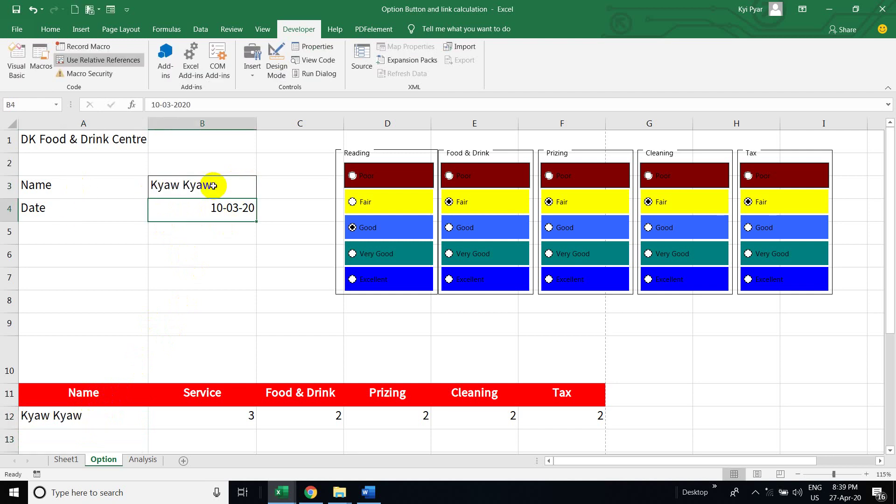
click(217, 191)
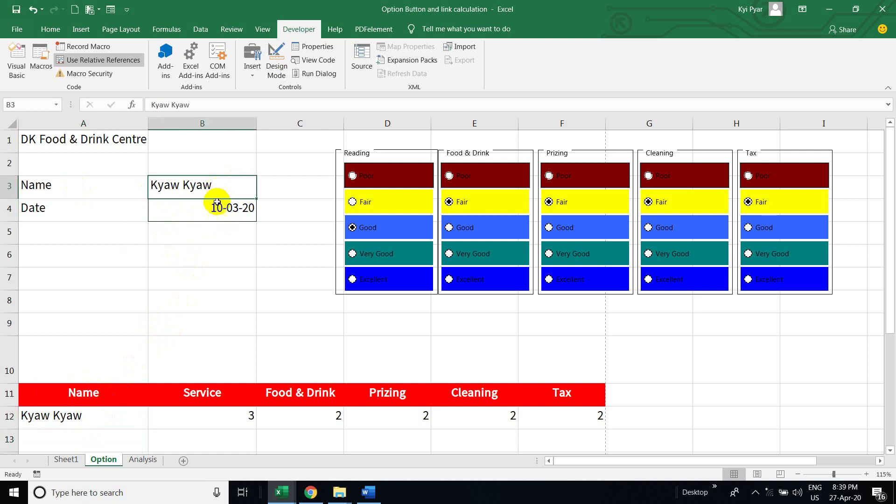
click(125, 408)
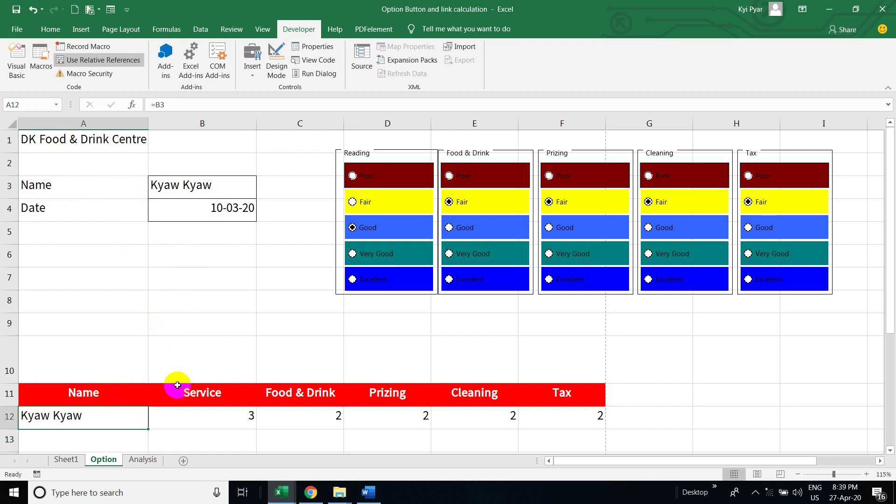
text(Zaw)
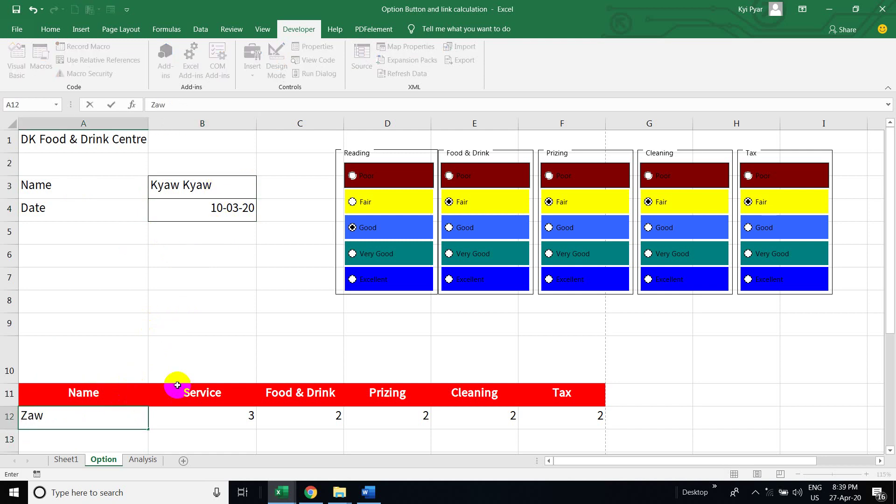
key(Escape)
click(209, 186)
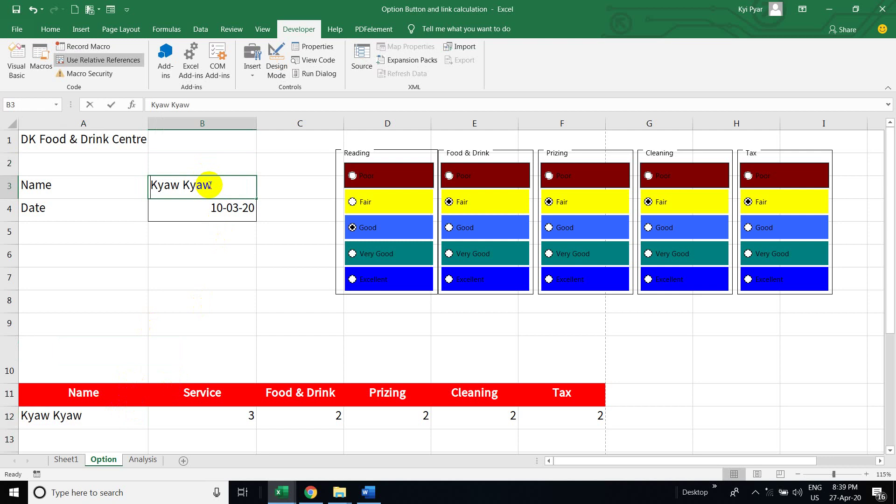
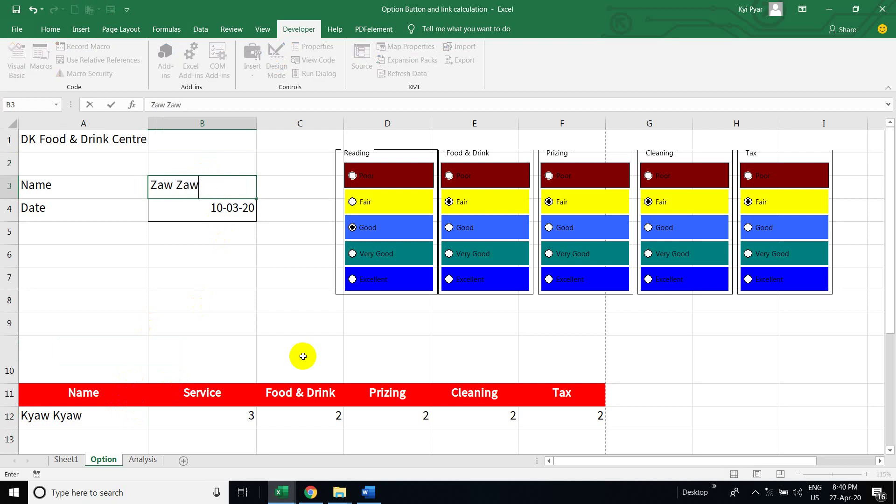
key(Return)
Delete the rating values in B12:F12 so every option button is unchecked
click(106, 413)
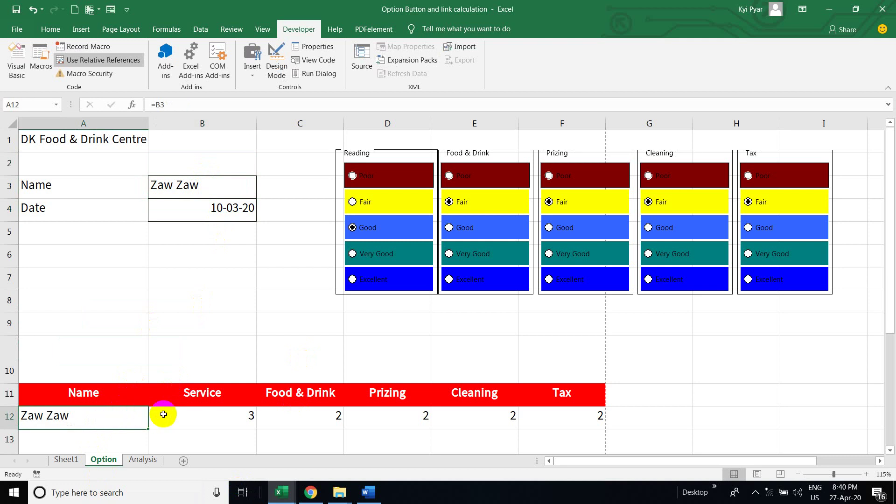
scroll(230, 359, down, 1)
drag(230, 359, 551, 362)
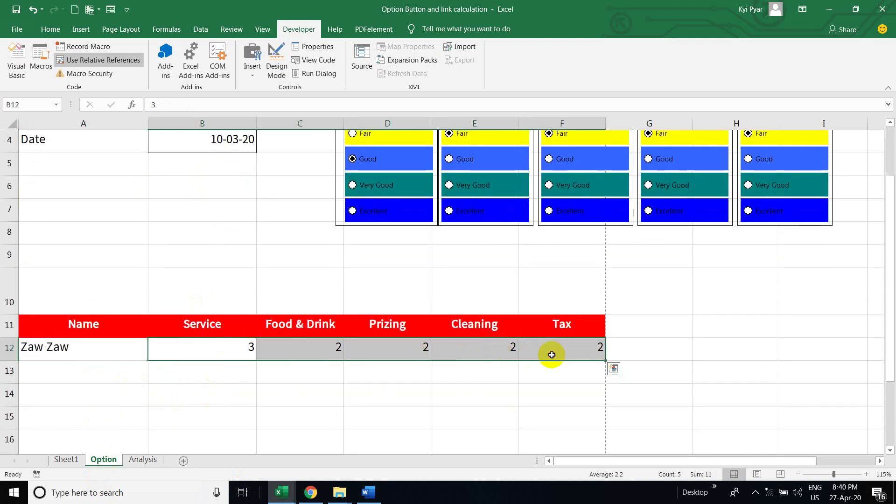
key(Delete)
scroll(551, 362, up, 1)
click(214, 415)
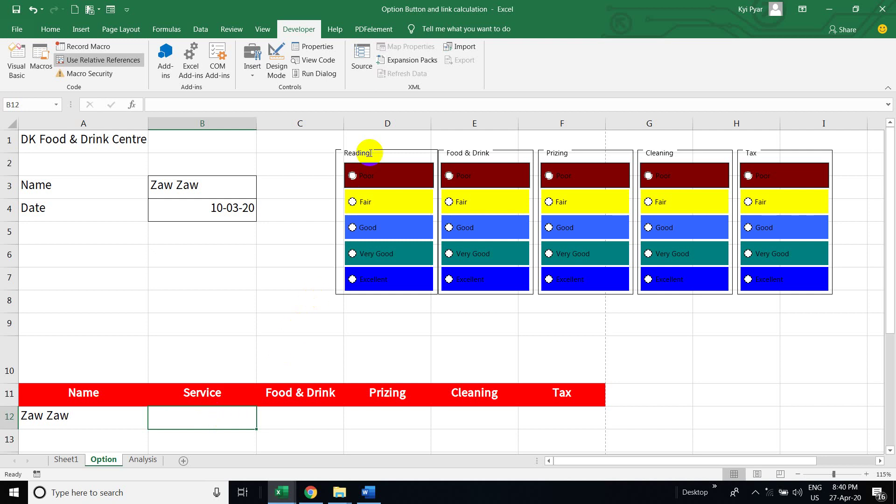
Choose Good in the Reading group and rename header B11 to Reading
click(359, 232)
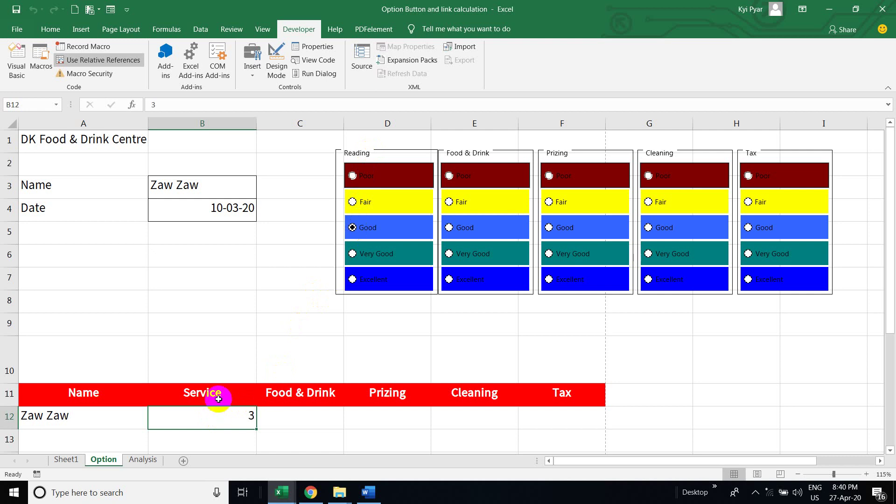
click(216, 396)
text(R)
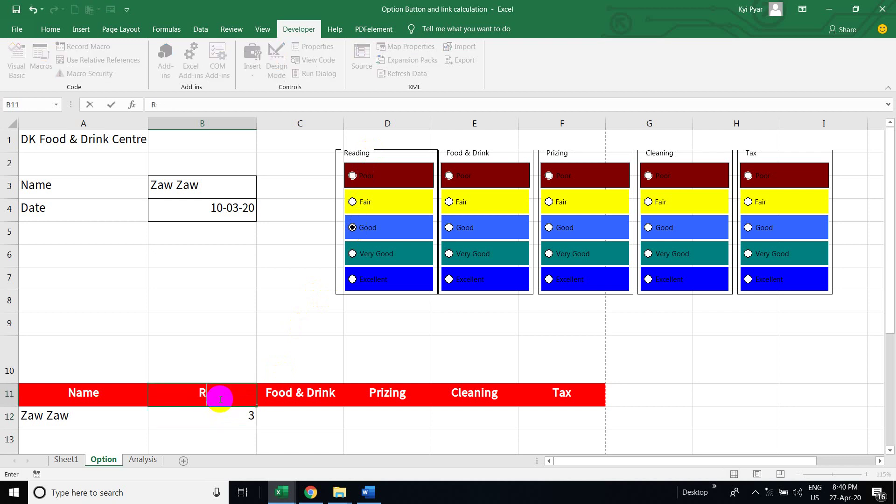
text(eading)
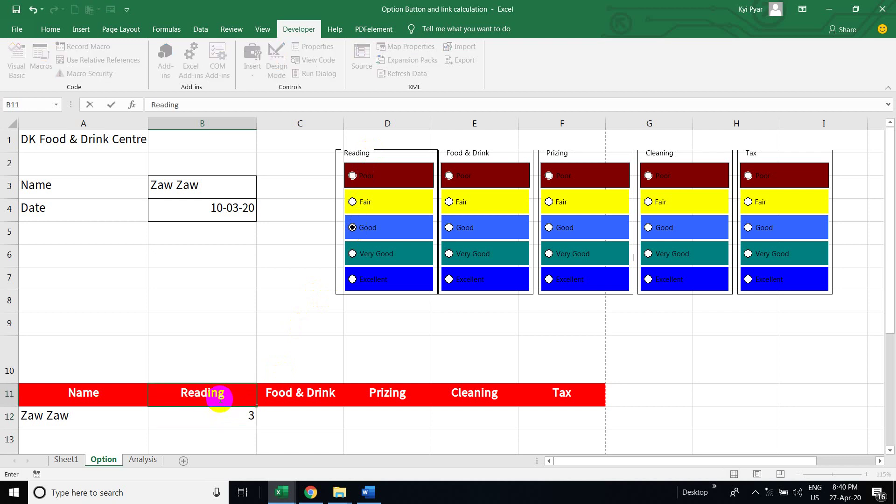
click(312, 412)
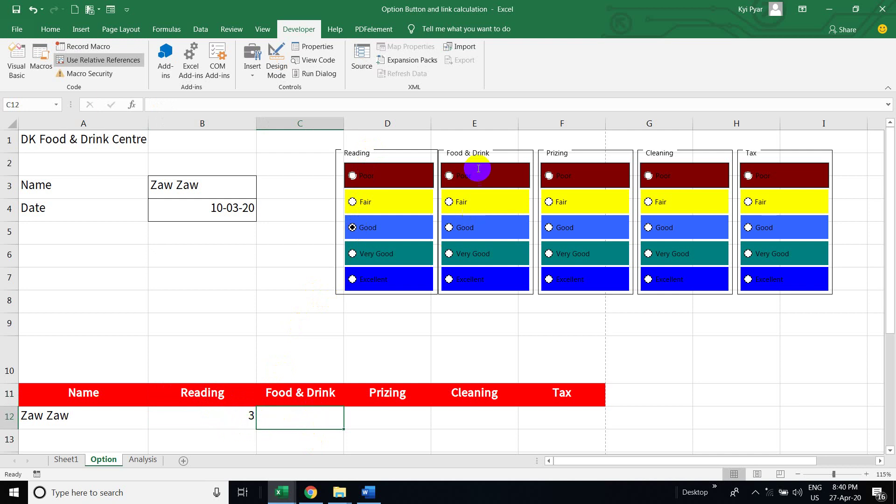
Rate Food & Drink and Prizing Very Good, Cleaning Excellent, and Tax Good
click(457, 255)
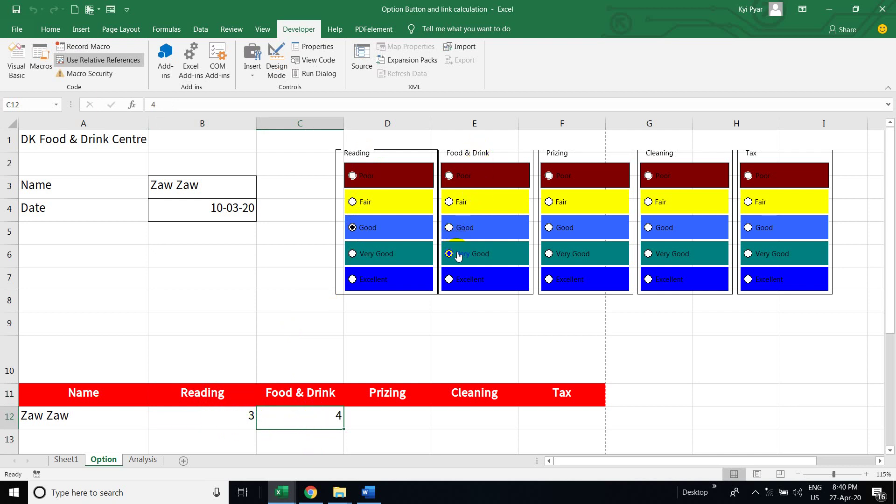
click(385, 417)
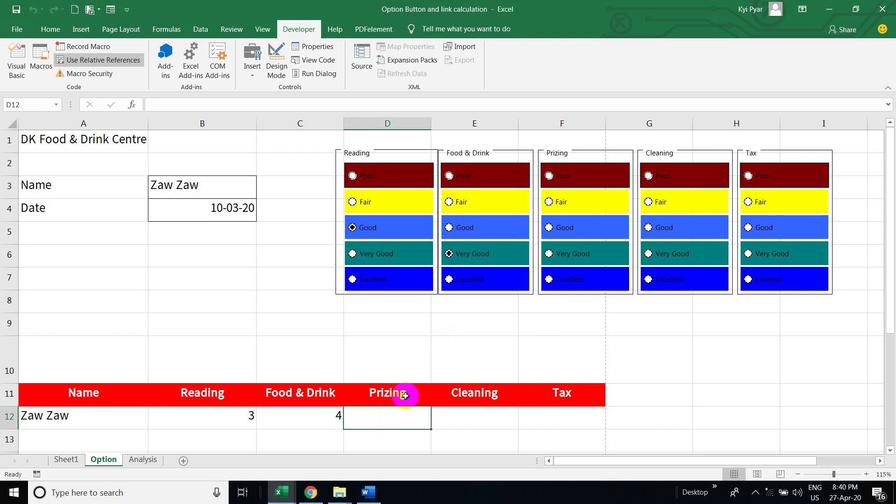
click(571, 254)
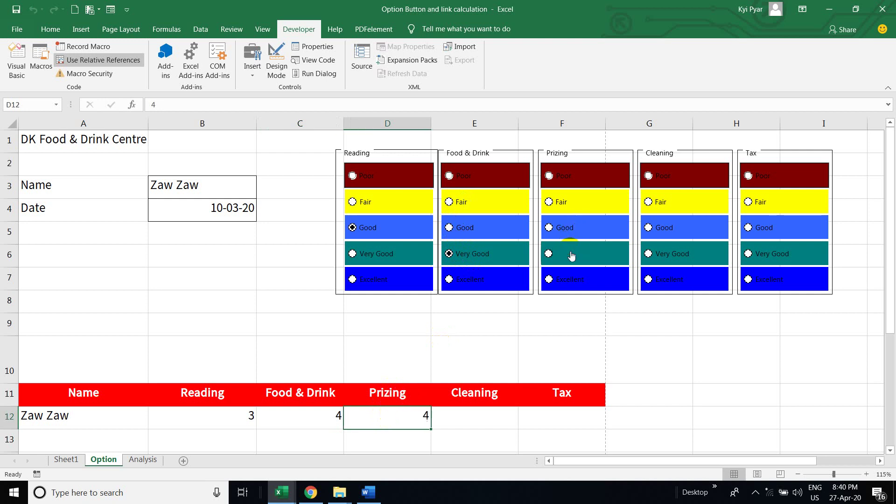
click(492, 413)
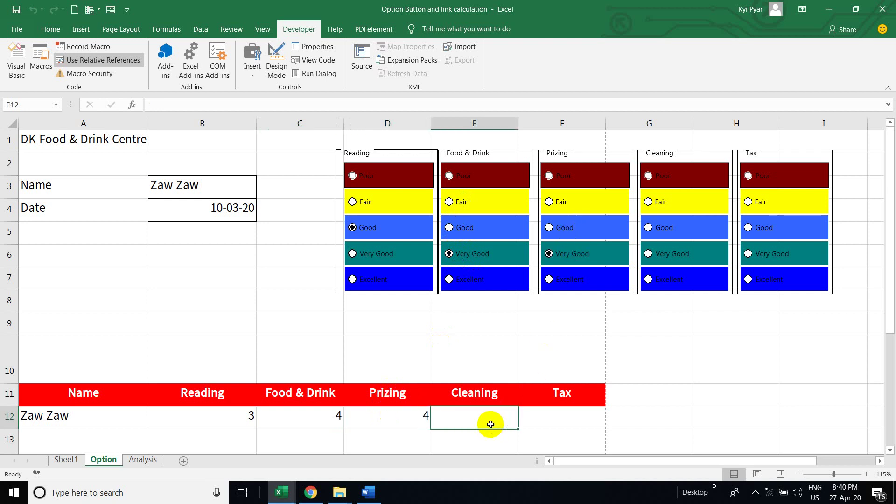
click(665, 286)
click(570, 413)
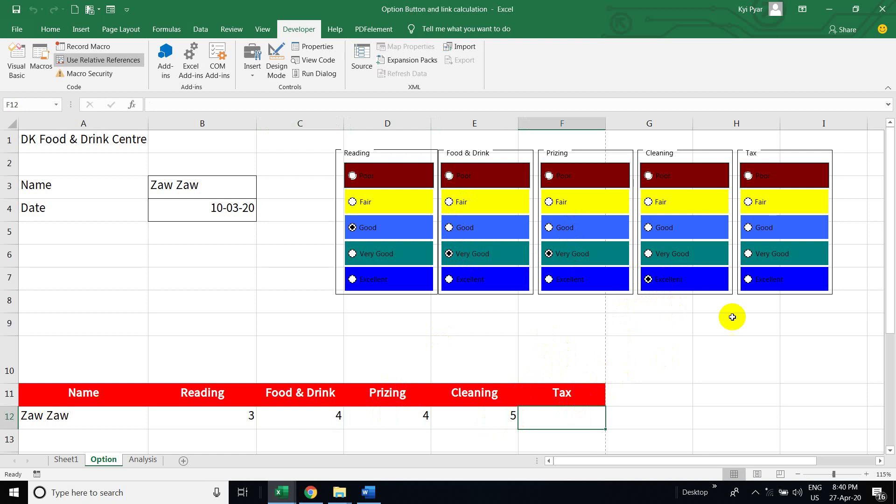
click(757, 228)
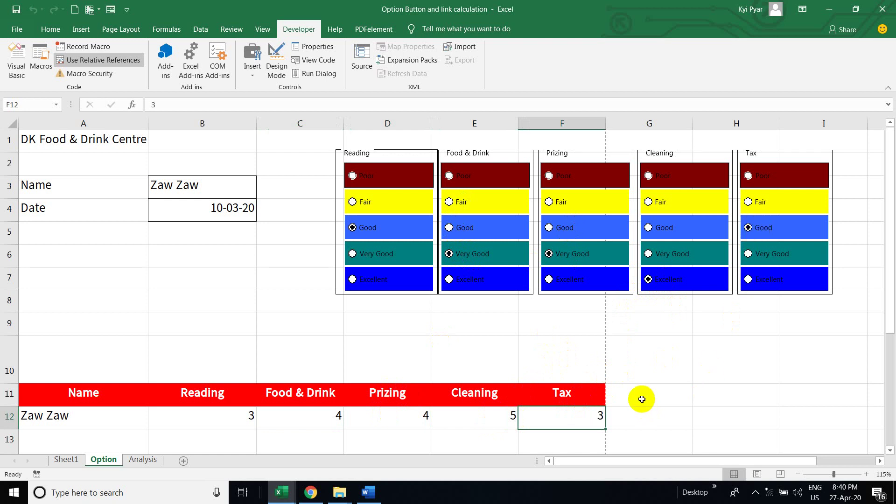
click(742, 395)
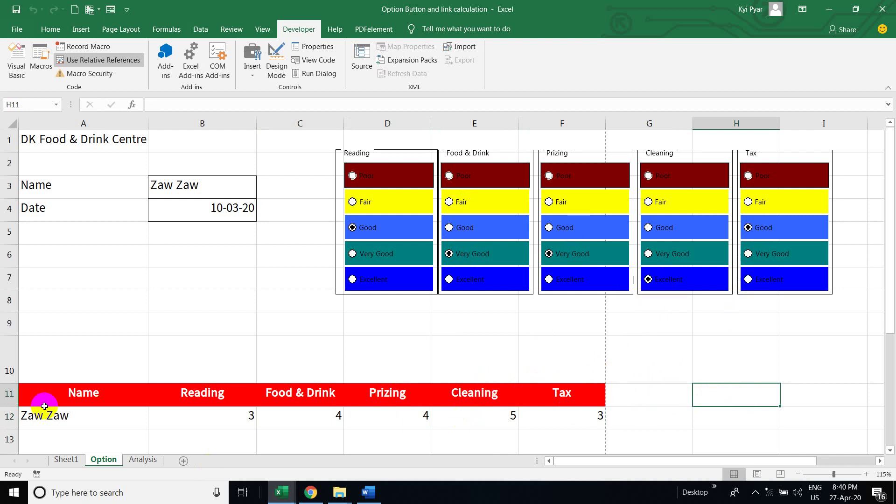
Delete the old sample ratings in Analysis A2:F4, then go back to the Option sheet
drag(44, 414, 547, 417)
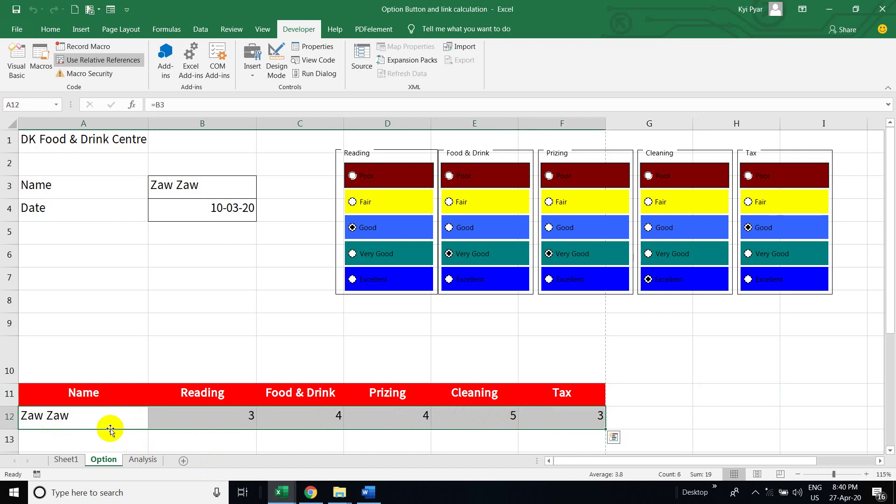
click(142, 459)
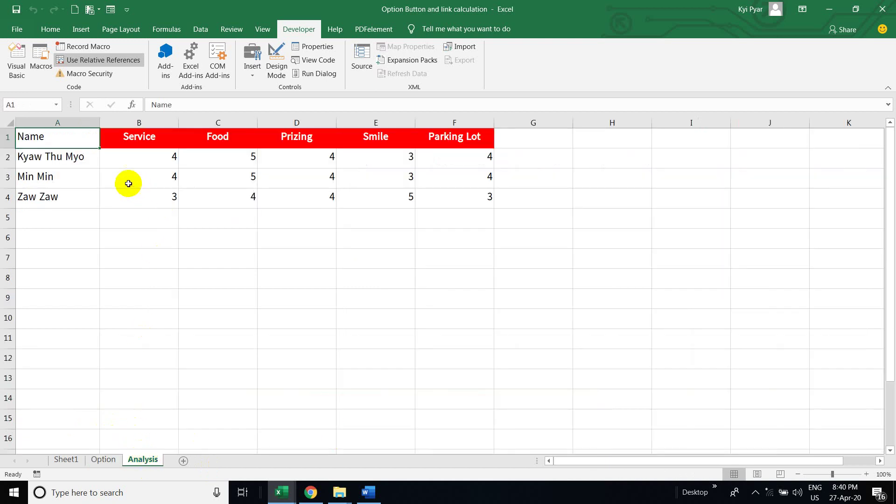
mouse_move(94, 157)
mouse_down()
mouse_move(305, 169)
mouse_move(457, 197)
mouse_up()
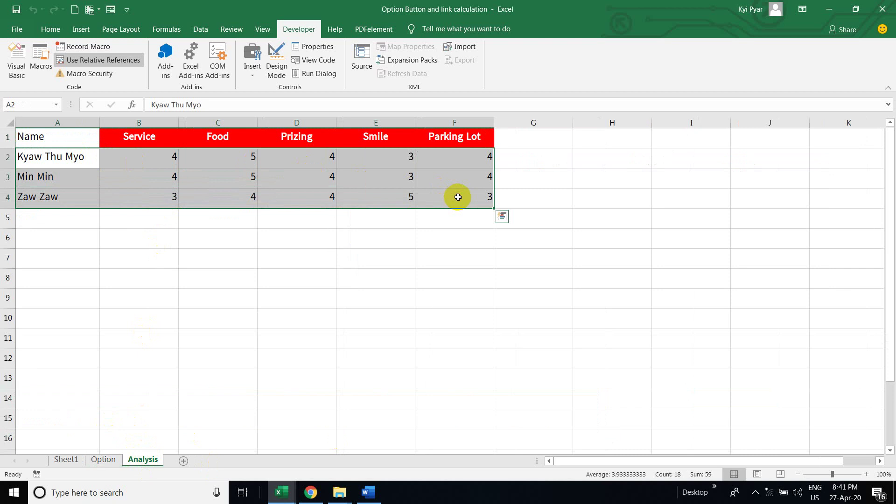
click(412, 269)
drag(28, 156, 451, 192)
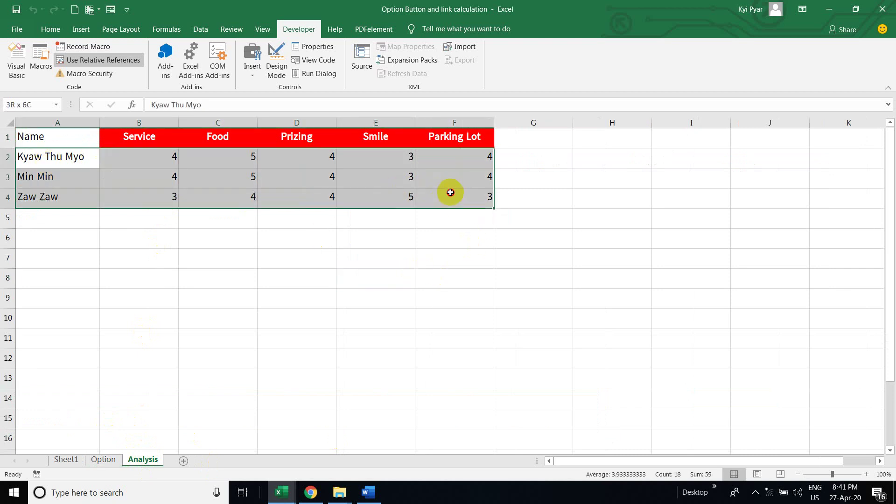
text(=)
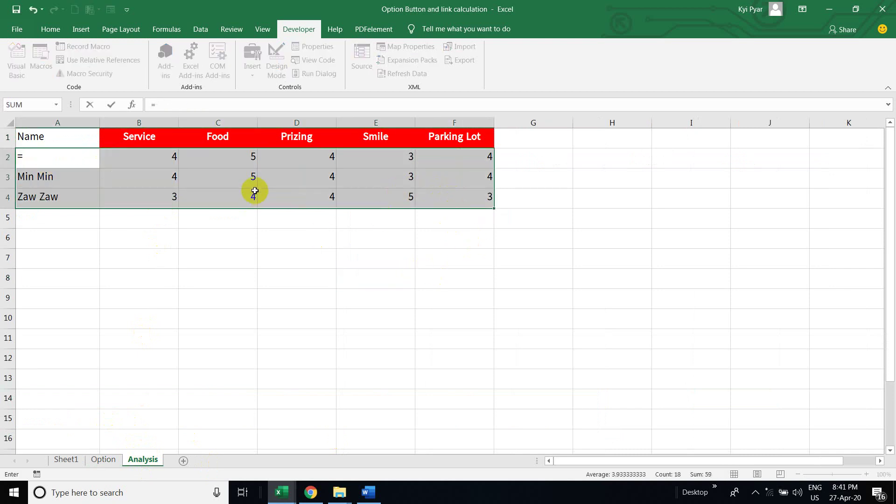
key(Escape)
key(Delete)
click(315, 246)
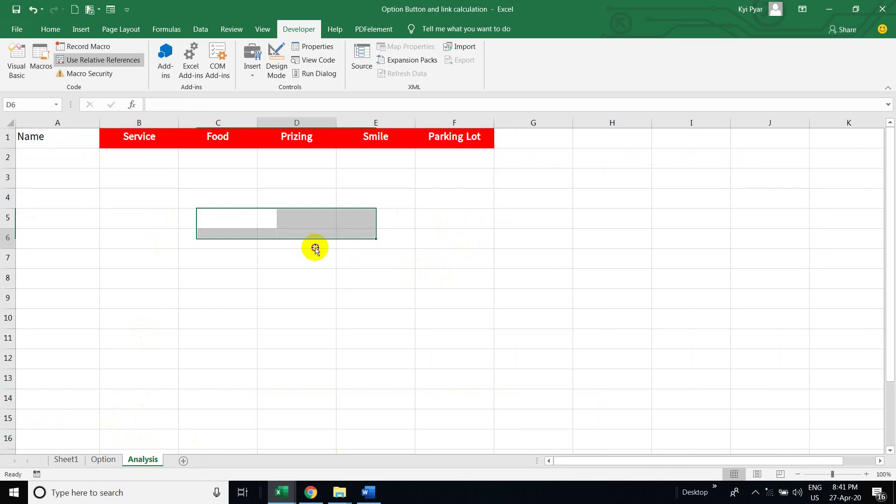
click(104, 459)
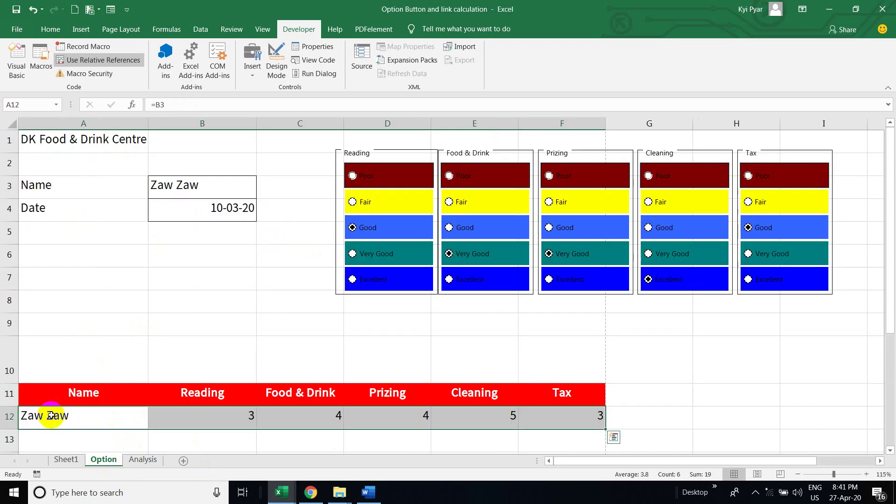
Copy Option!A12:F12 and Paste Link it into Analysis!A2
drag(52, 415, 540, 415)
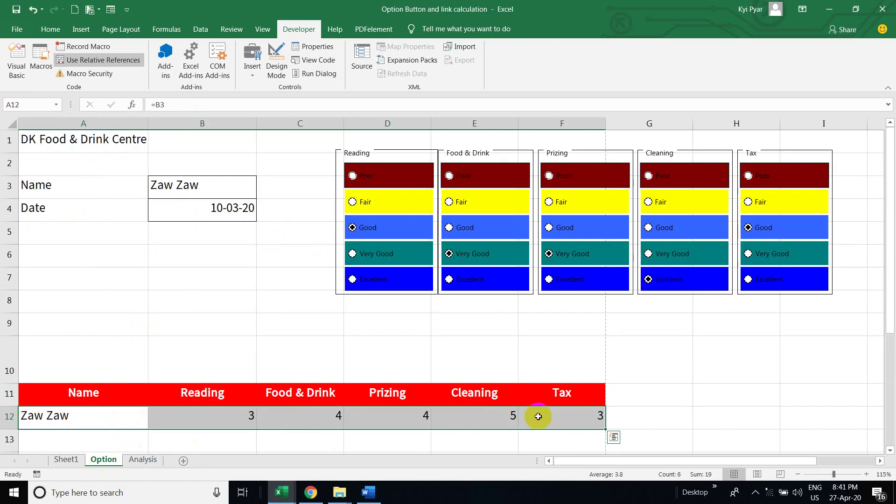
key(ctrl+c)
scroll(264, 380, down, 2)
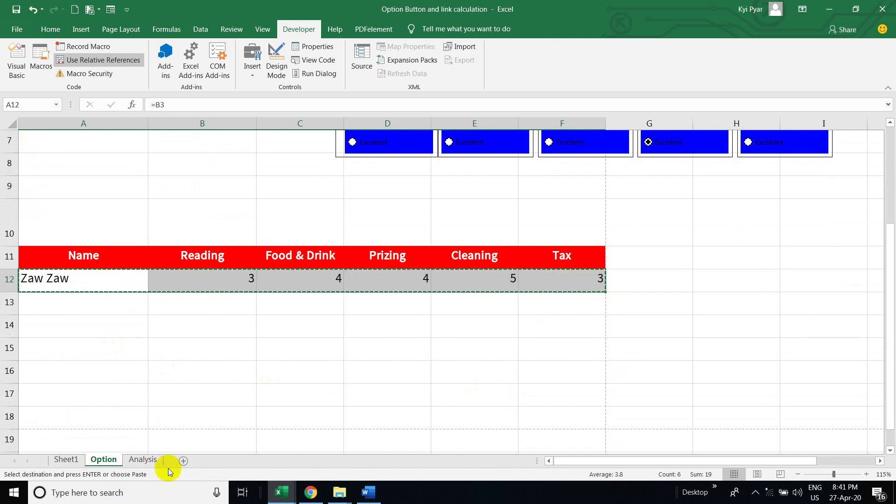
click(131, 462)
click(81, 161)
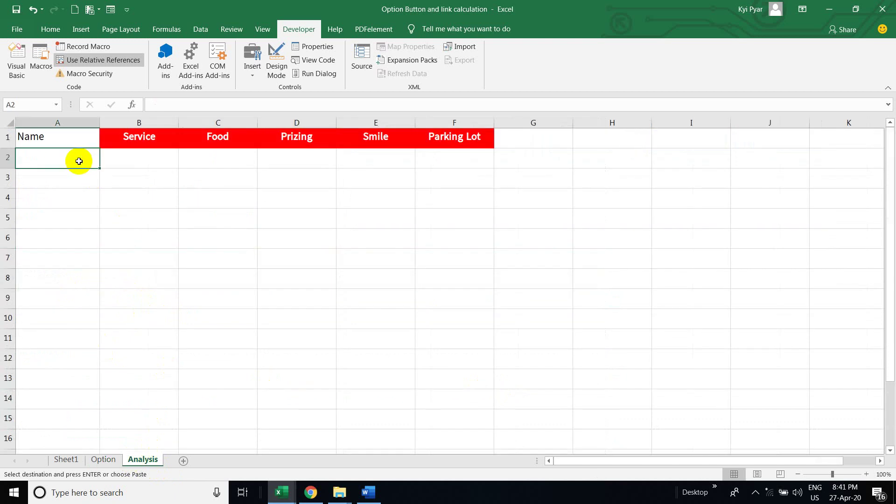
right_click(78, 161)
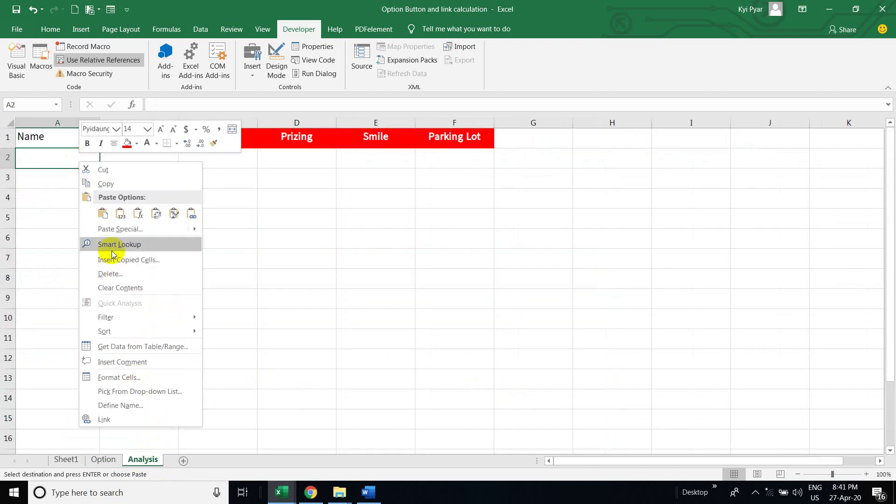
click(112, 229)
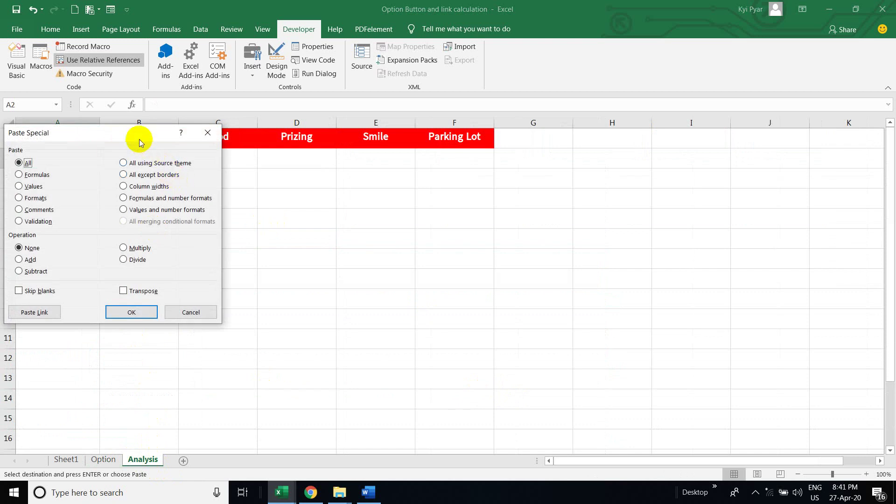
drag(136, 136, 169, 144)
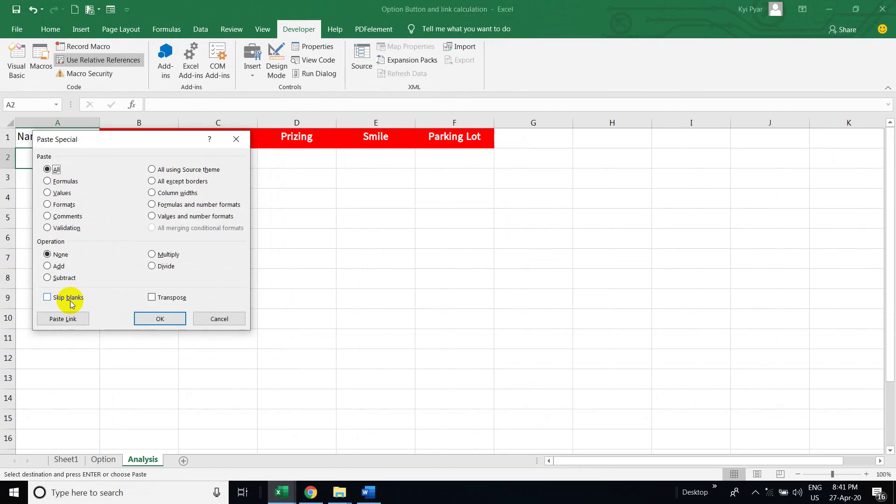
click(84, 318)
click(125, 159)
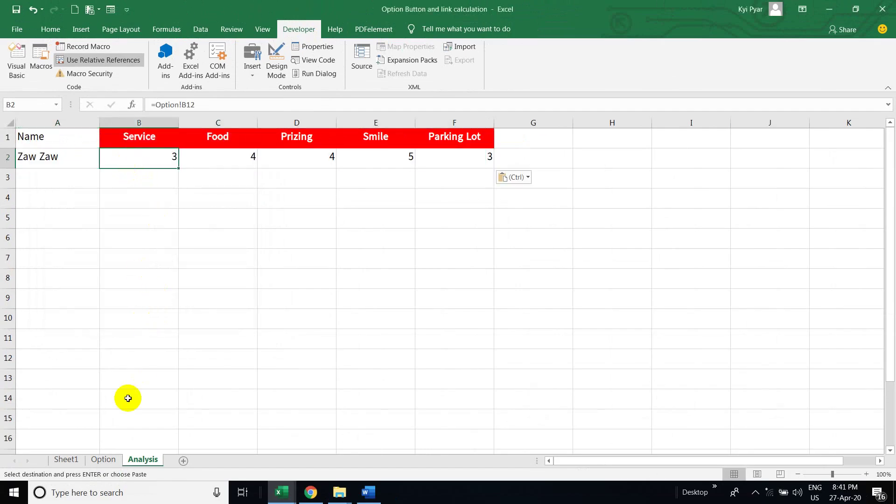
Enter a new respondent name in Option!B3 and check that Analysis updates
click(102, 459)
scroll(154, 222, up, 1)
scroll(270, 262, up, 2)
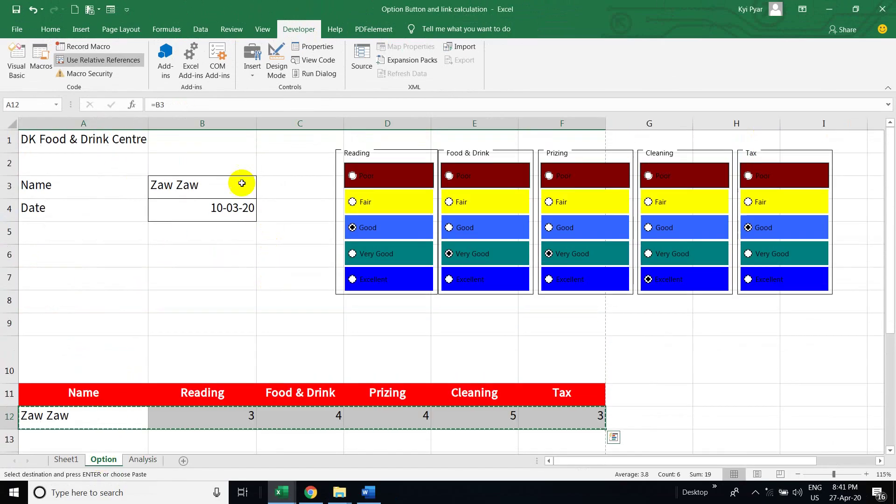
click(220, 185)
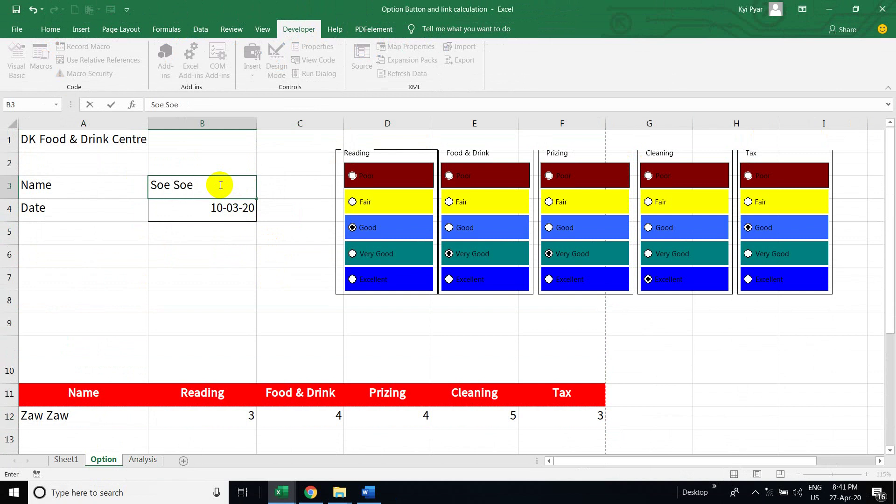
key(Return)
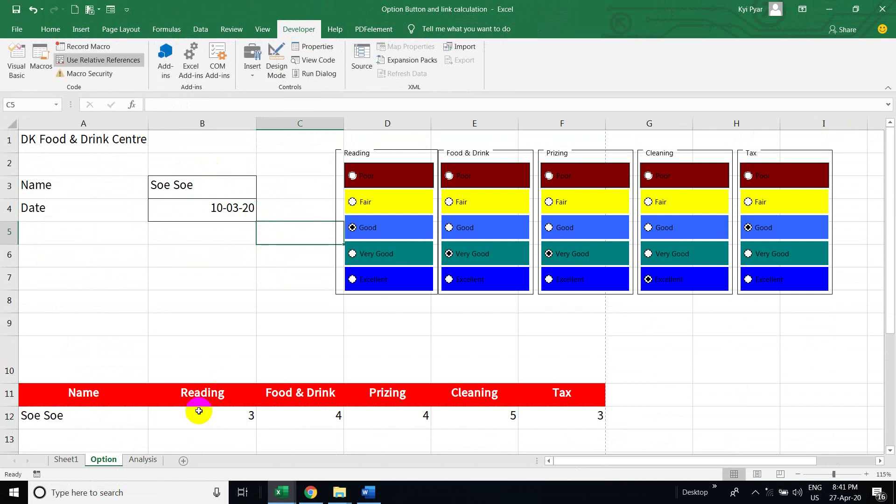
click(144, 459)
Inspect the linked name and Service cells A2 and B2 on the Analysis sheet
click(70, 135)
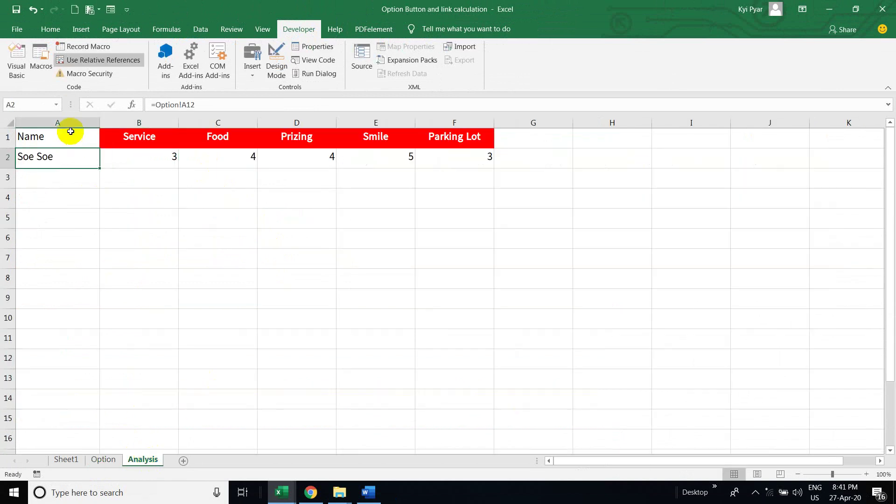
click(140, 141)
click(63, 153)
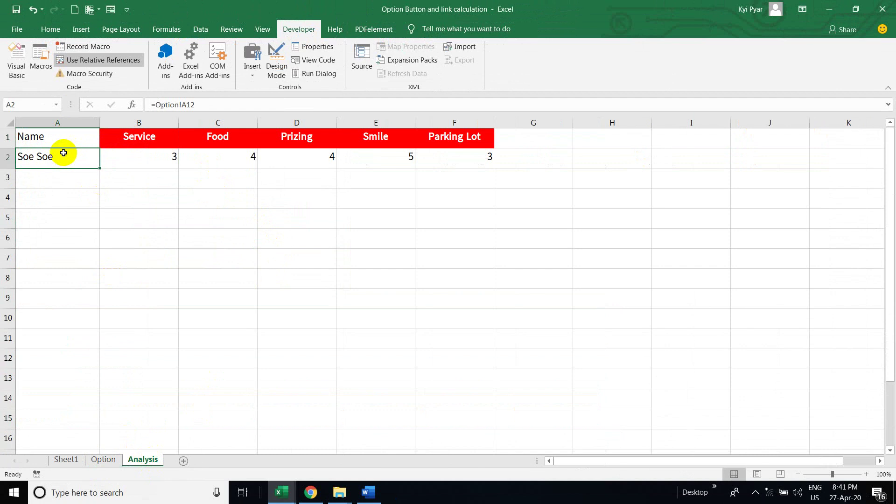
click(126, 156)
click(70, 156)
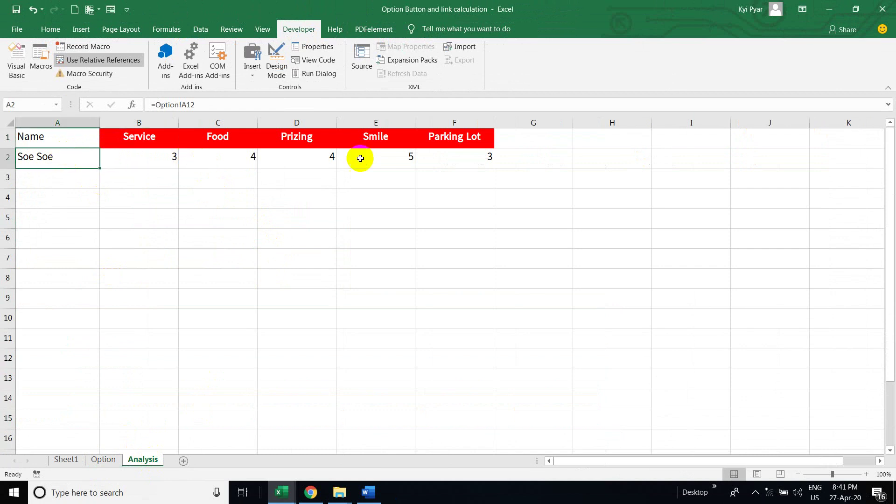
click(68, 173)
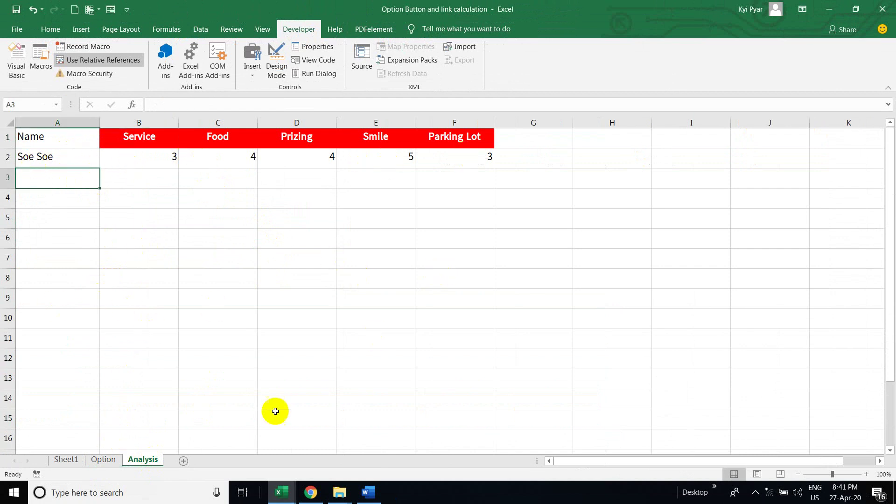
Return to the Option sheet and scroll down to the empty rows around row 19
click(104, 460)
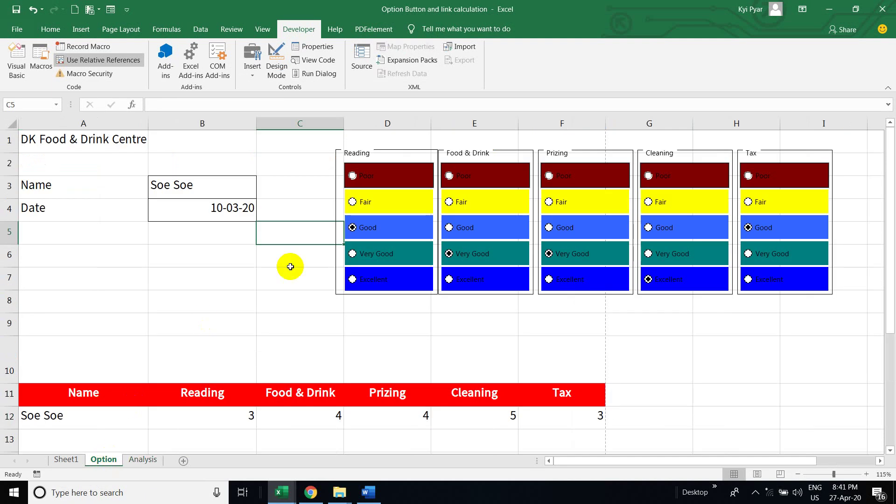
click(320, 413)
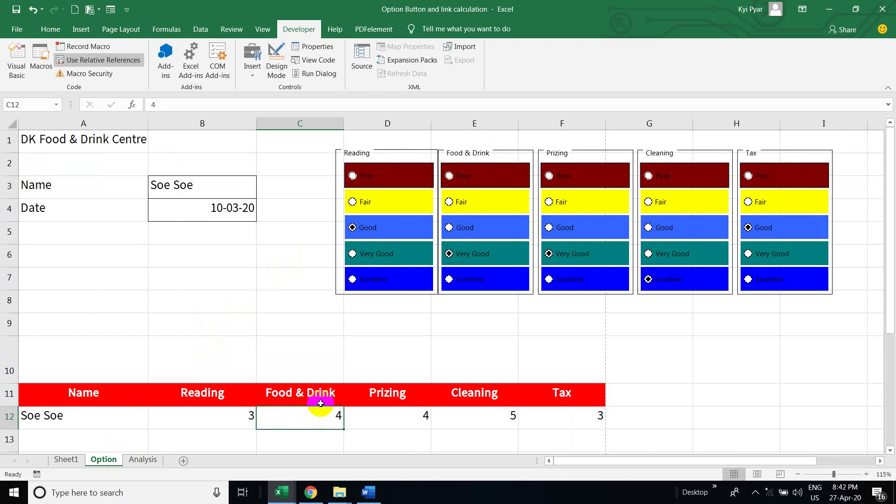
scroll(298, 369, down, 1)
scroll(285, 357, down, 1)
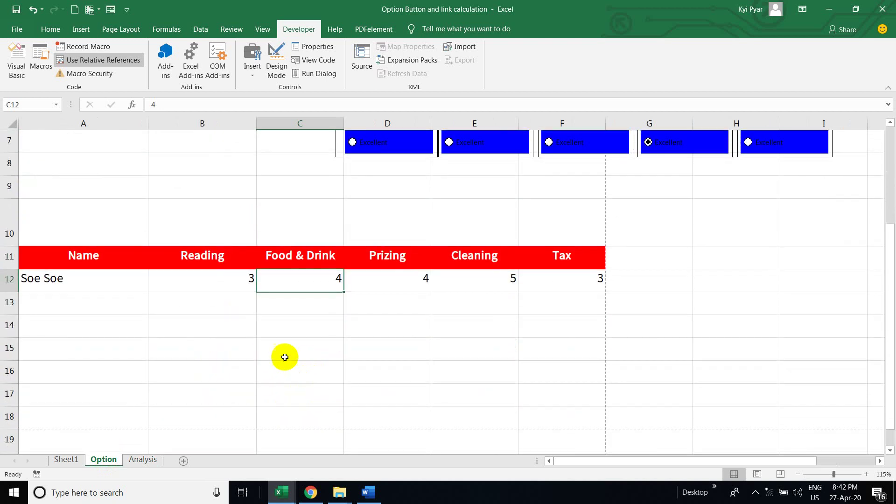
scroll(271, 322, down, 1)
click(210, 255)
click(294, 262)
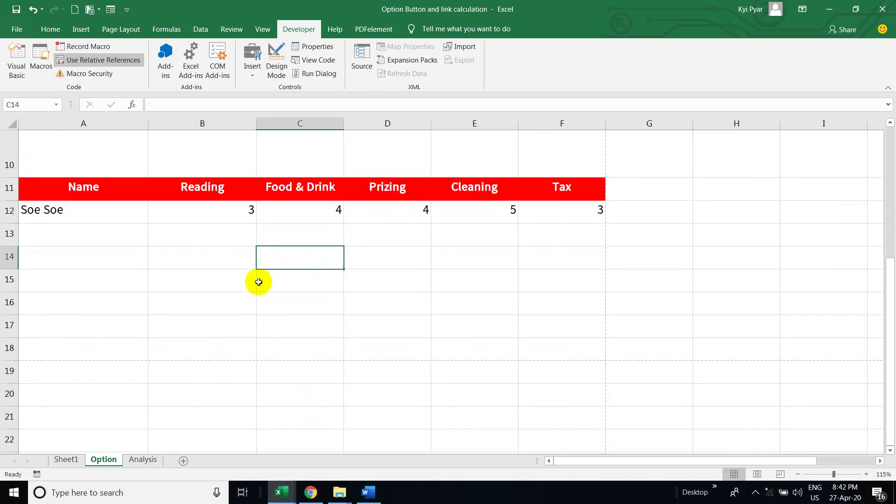
scroll(258, 282, down, 1)
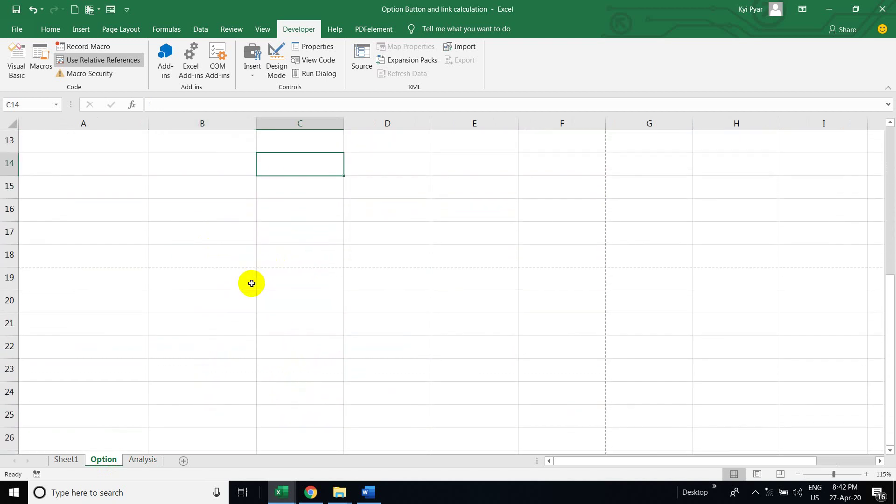
click(143, 287)
scroll(214, 274, up, 1)
scroll(326, 201, up, 3)
scroll(257, 226, up, 1)
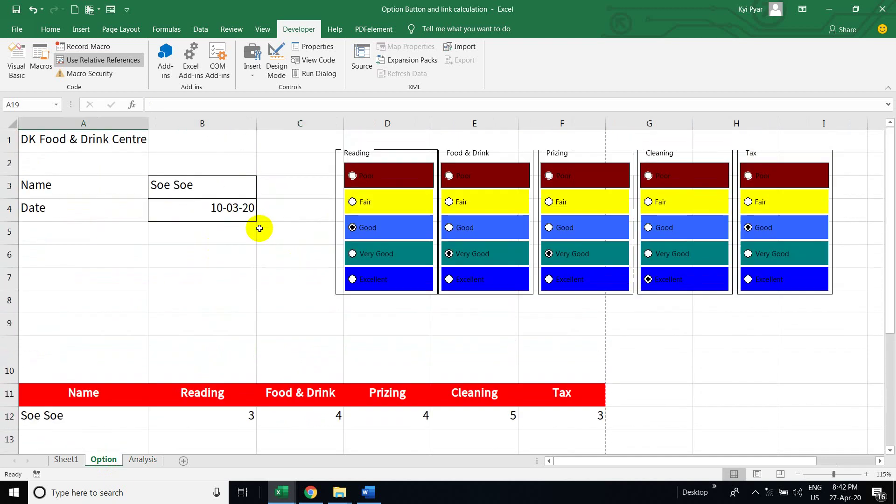
scroll(236, 262, down, 3)
scroll(236, 262, down, 1)
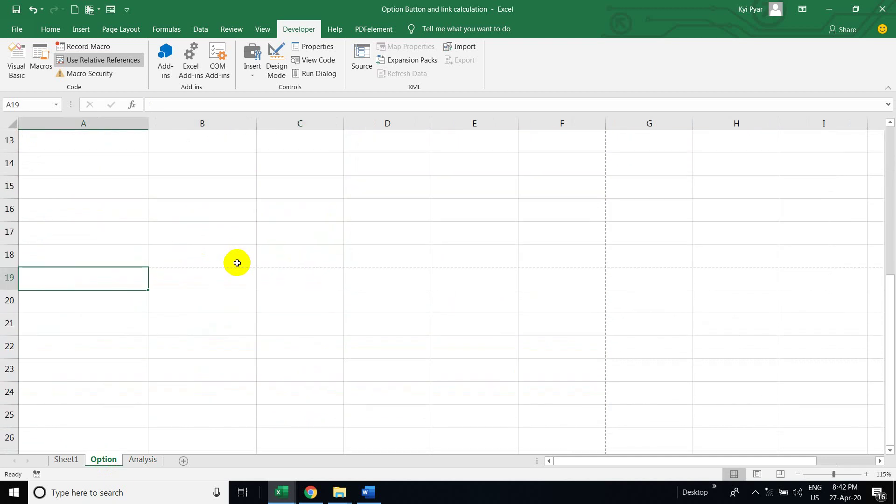
Enter the headings Data 1 in B19 and Data 2 in C19
click(183, 276)
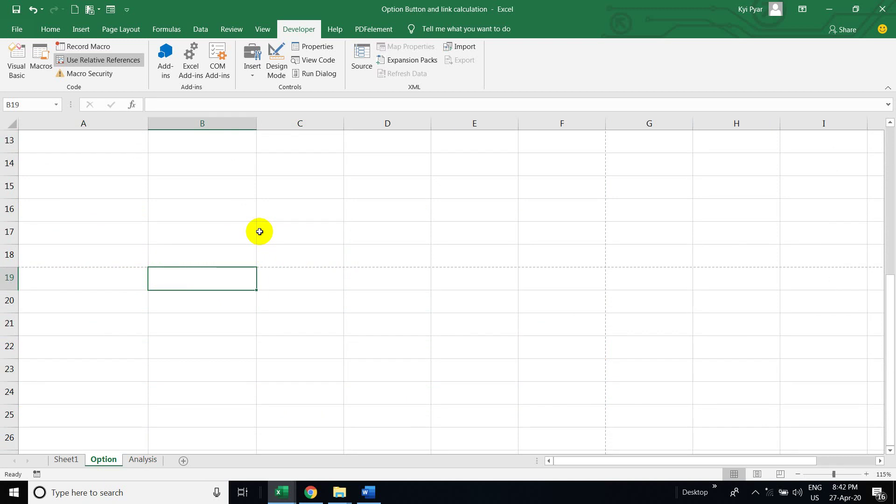
text(Nam)
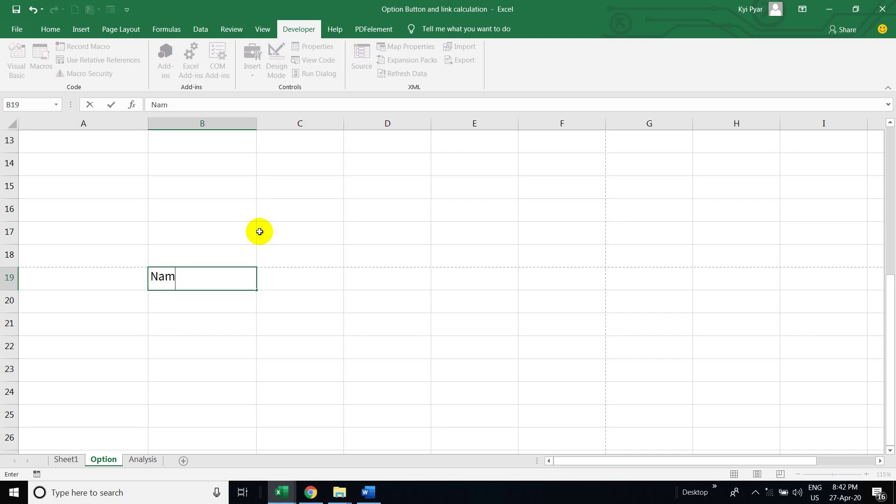
key(BackSpace)
key(BackSpace)
key(BackSpace)
key(Tab)
key(Left)
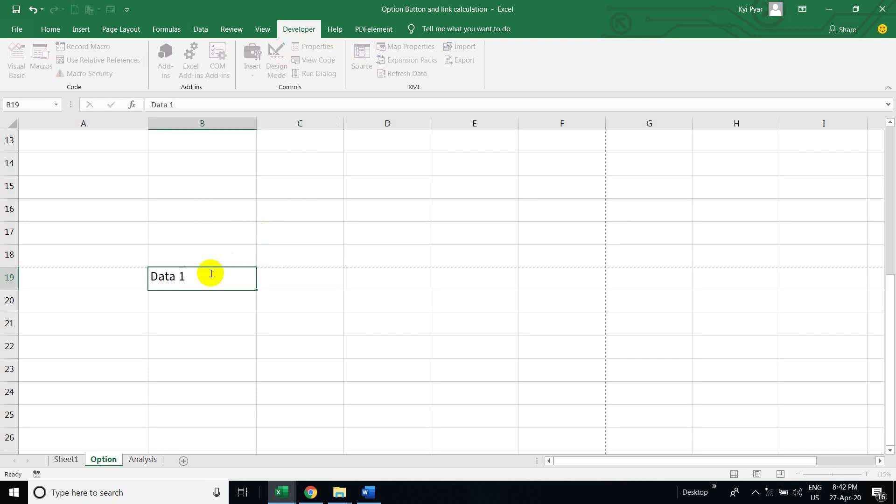
key(Tab)
text(d)
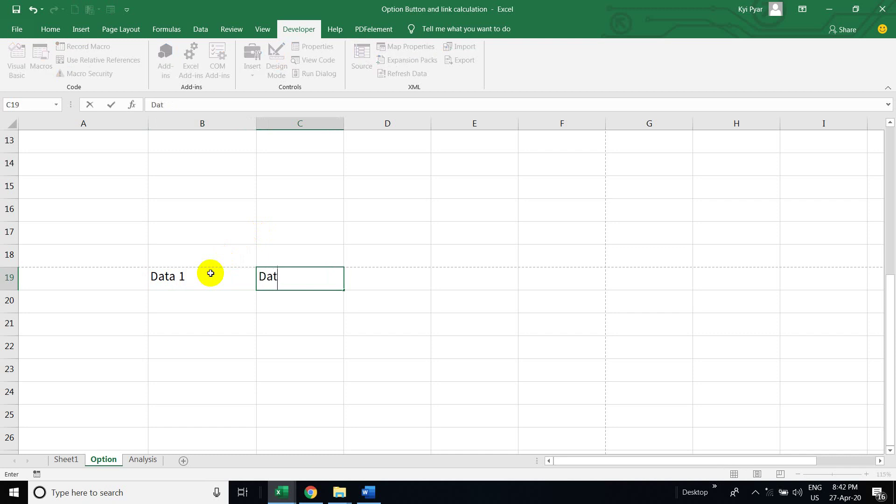
text(a 2)
key(Return)
Fill B20:B24 with 5200, 600, 4800, 6800 and 9500
text(5200)
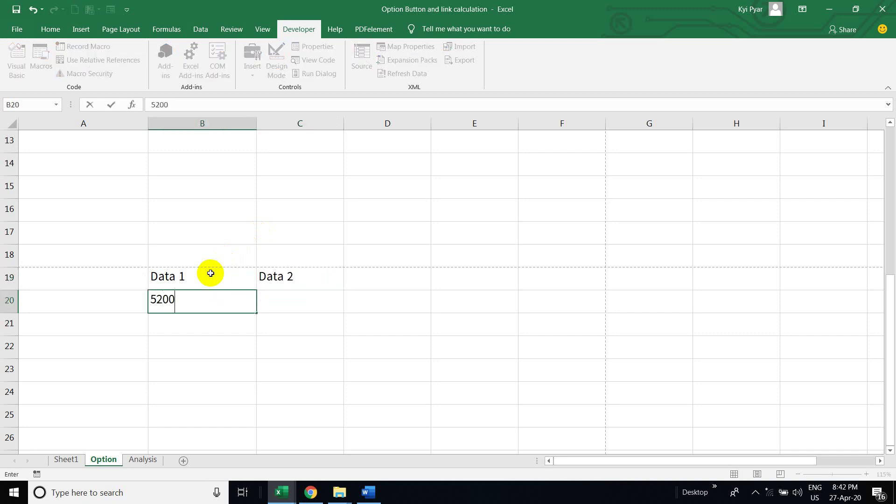
key(Return)
text(600)
key(Return)
text(48)
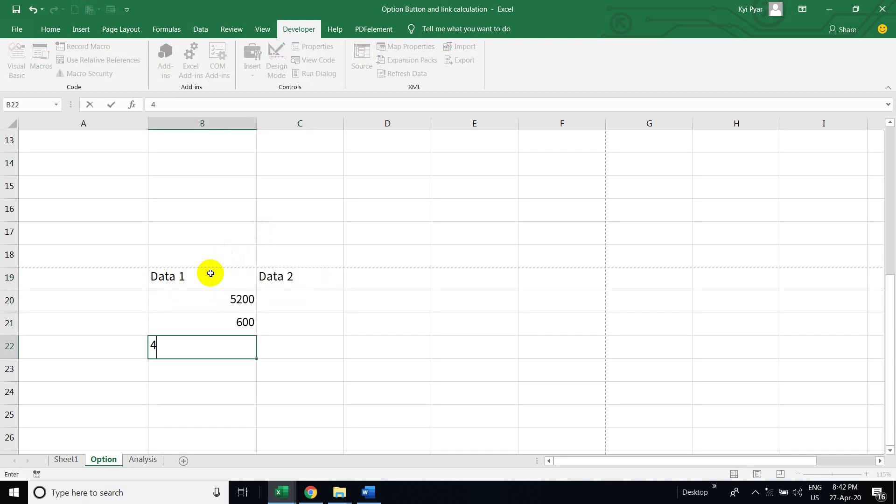
text(0)
key(Return)
text(6800)
key(Return)
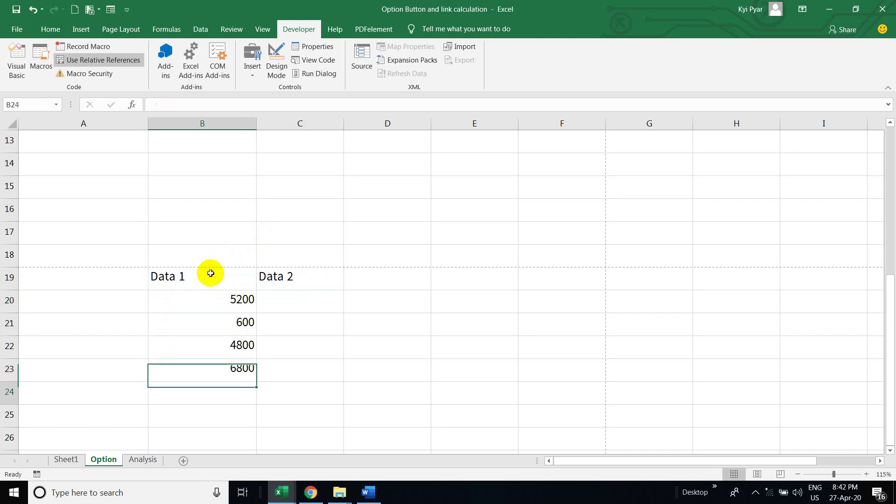
text(9500)
key(ctrl+Return)
Fill C20:C24 with 8000, 5800, 9650, 4500 and 1500
click(299, 304)
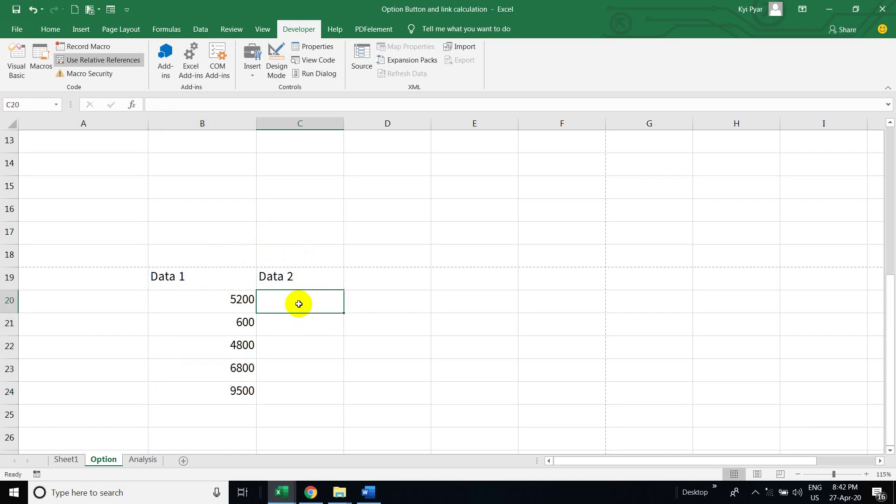
text(8000)
key(Return)
text(5)
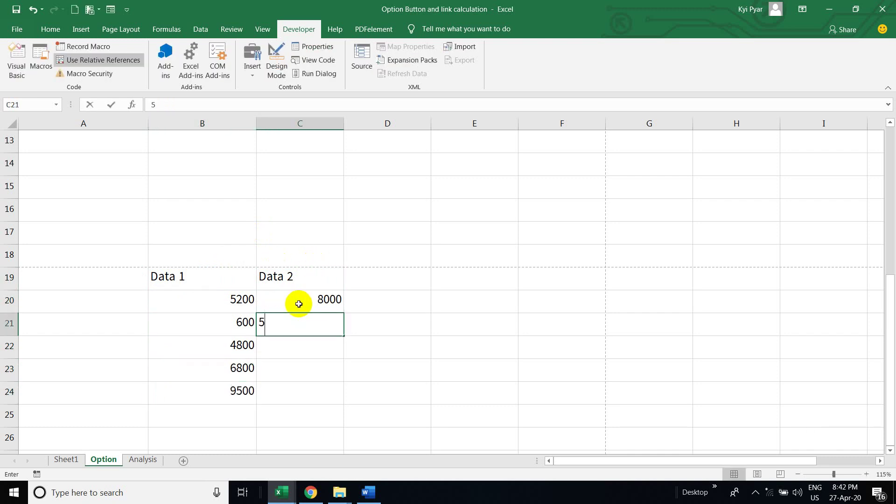
key(Return)
text(9650)
key(Return)
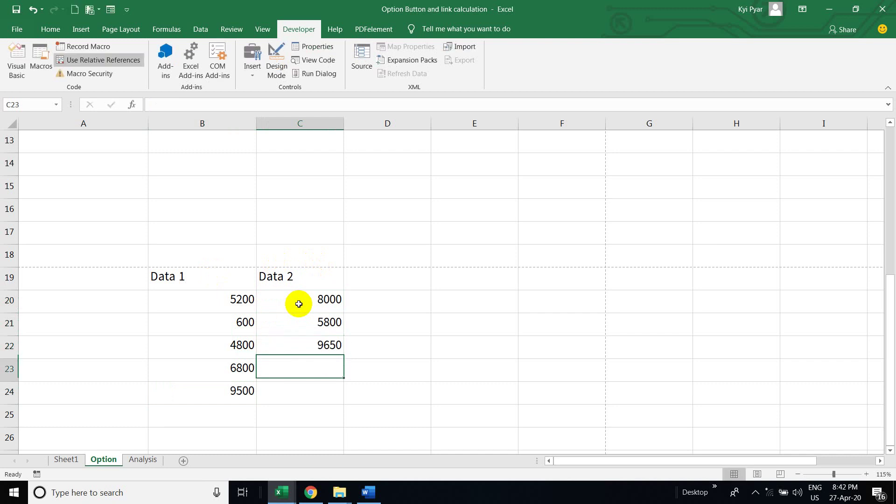
text(4500)
key(Return)
text(1500)
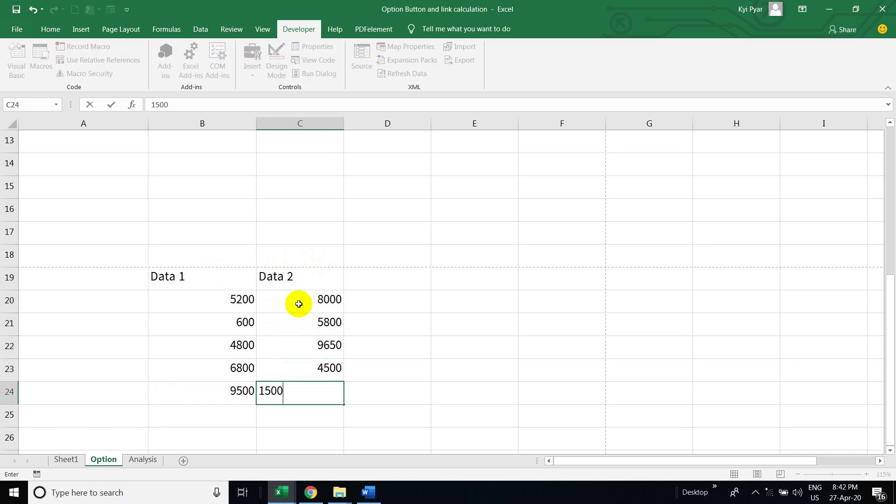
key(Return)
Add the heading Total in cell D19
click(406, 306)
click(380, 277)
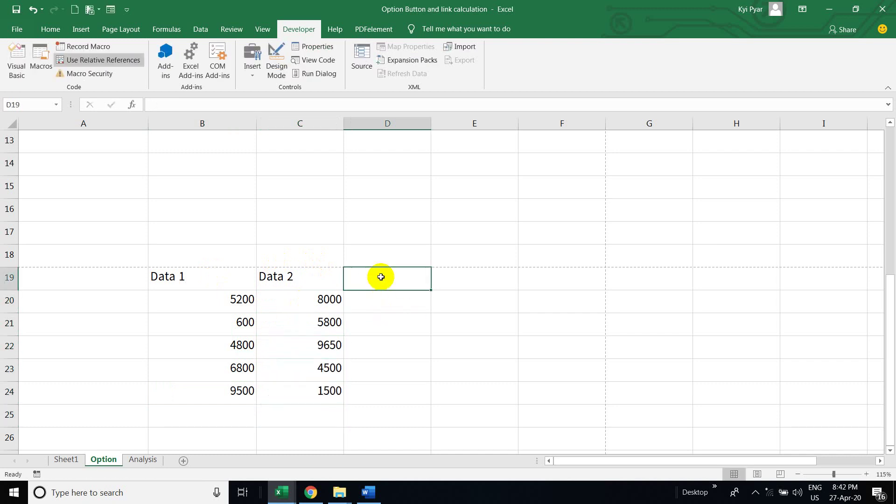
text(Total)
key(Return)
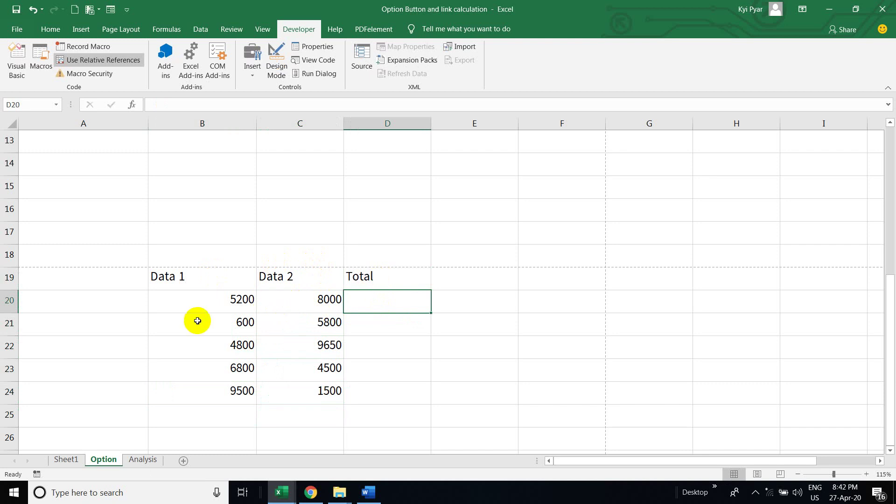
Enter =B20+C20 in D20 and fill it down to D24, giving 13200 through 11000
text(=)
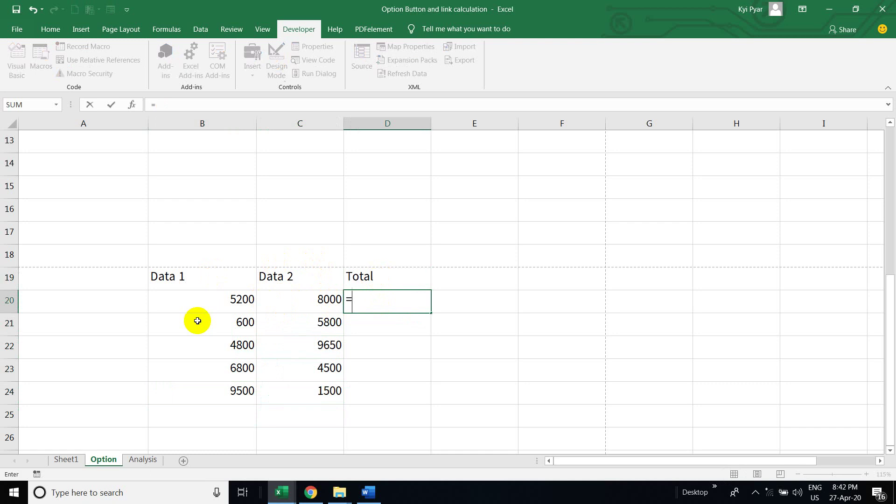
click(200, 304)
text(+)
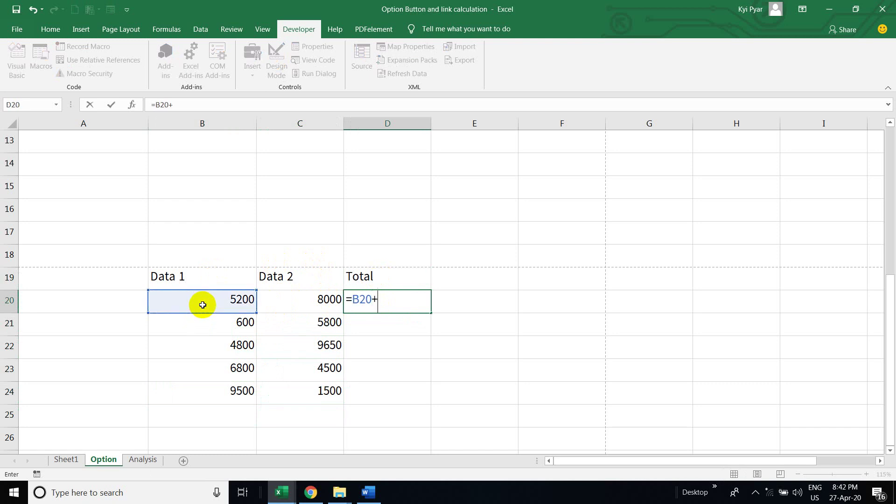
click(274, 304)
key(Return)
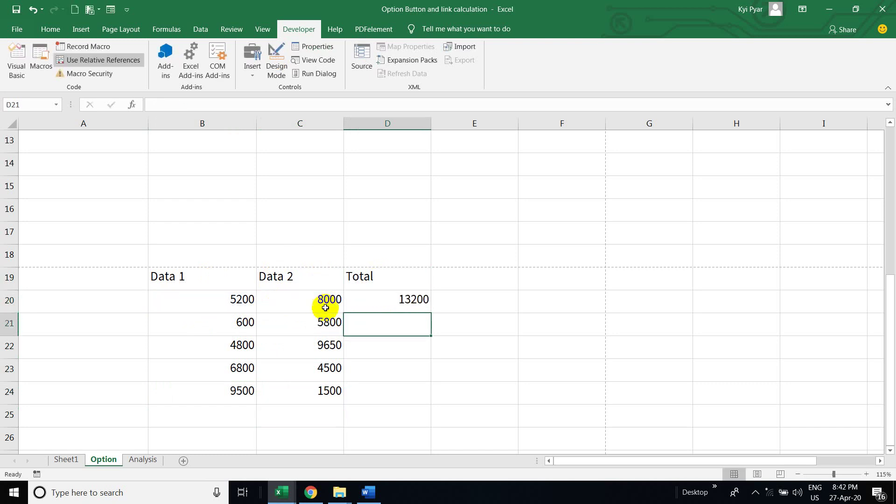
click(418, 301)
drag(430, 311, 419, 392)
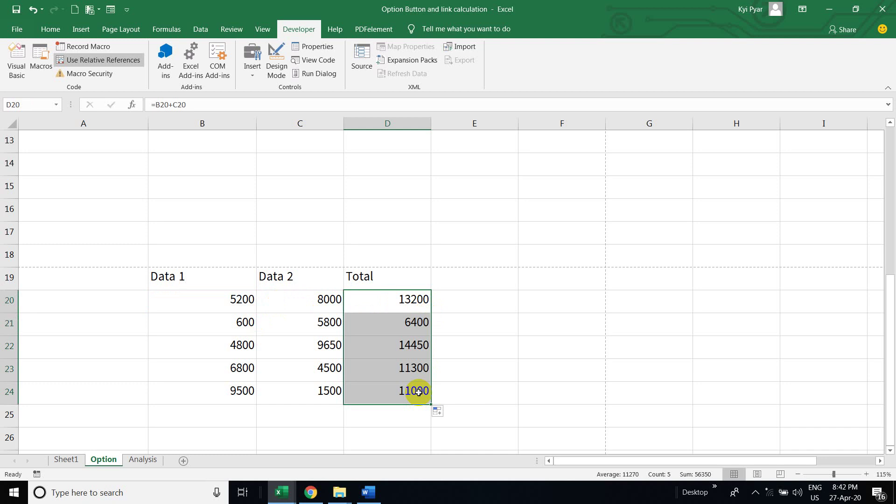
click(203, 276)
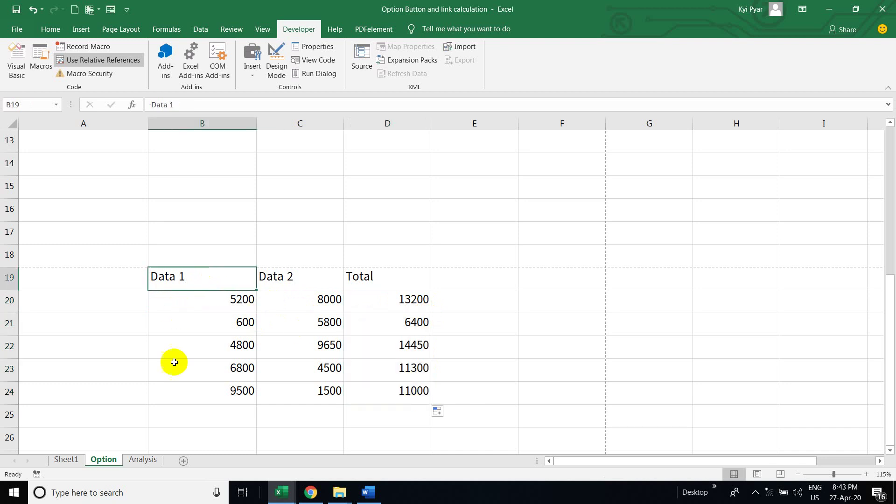
On the Analysis sheet, enter Total Amt in I1, replacing a mistaken entry
click(143, 459)
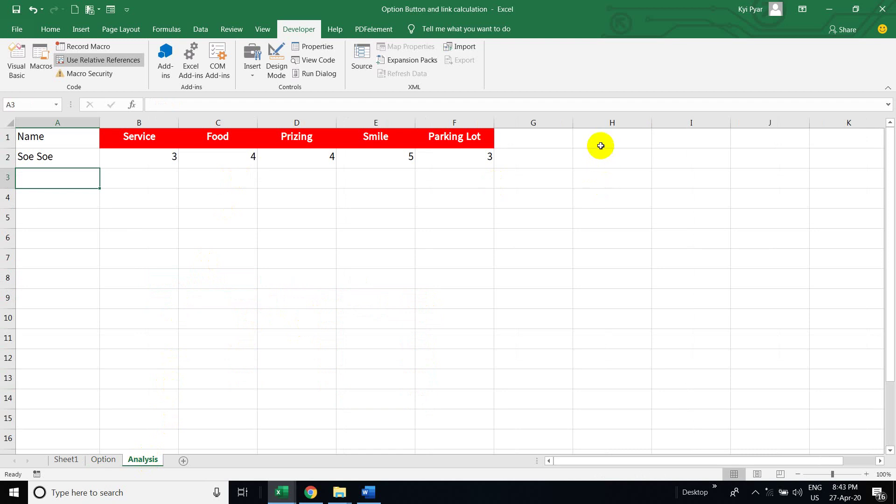
click(692, 137)
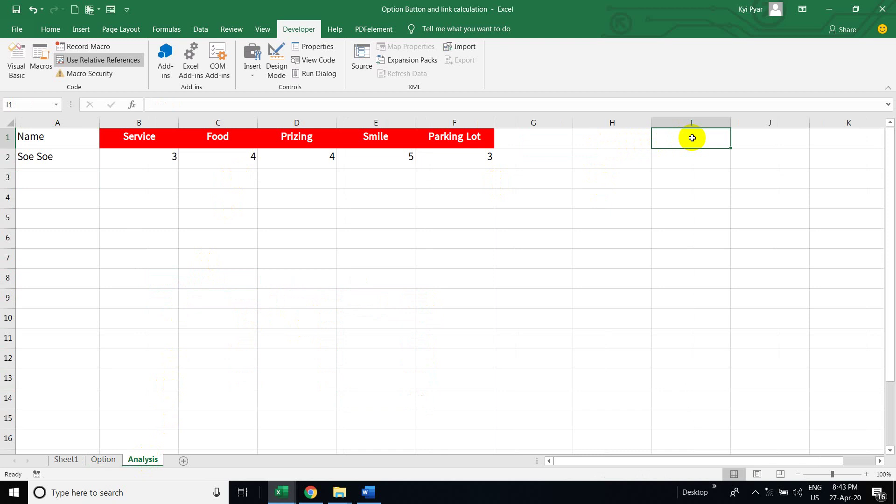
text(Name)
key(Return)
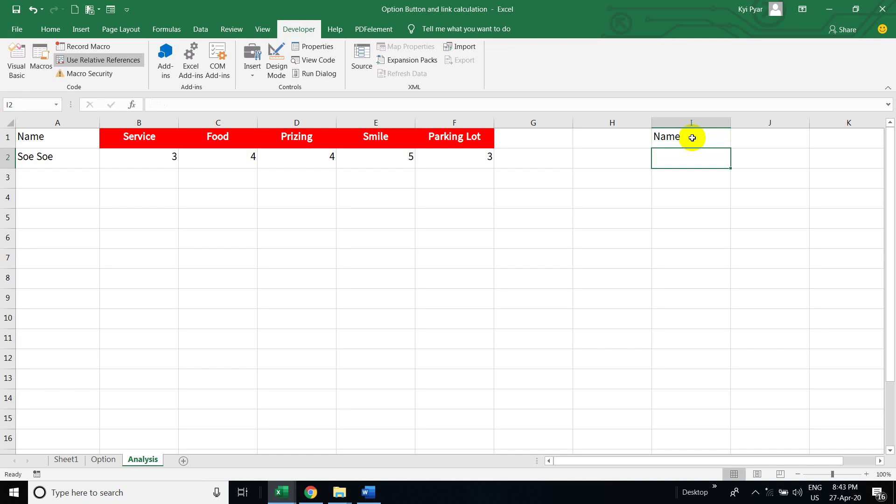
click(692, 138)
text(Tota)
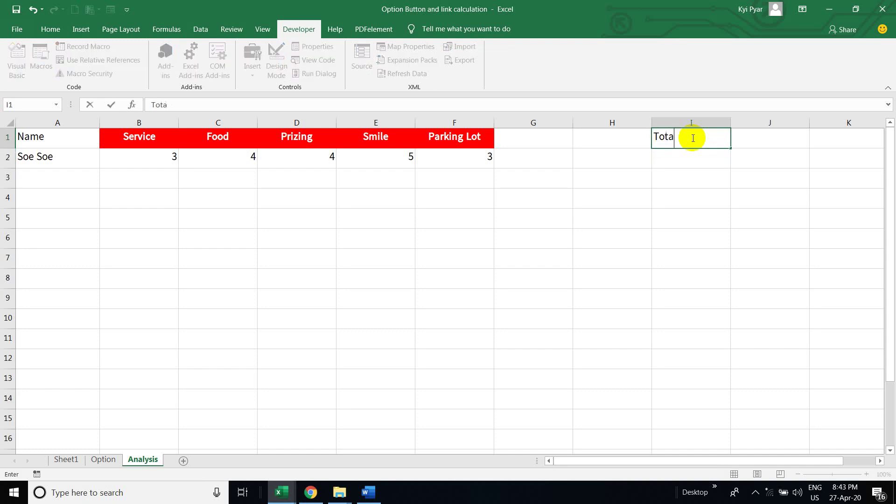
text(l Amt)
key(Return)
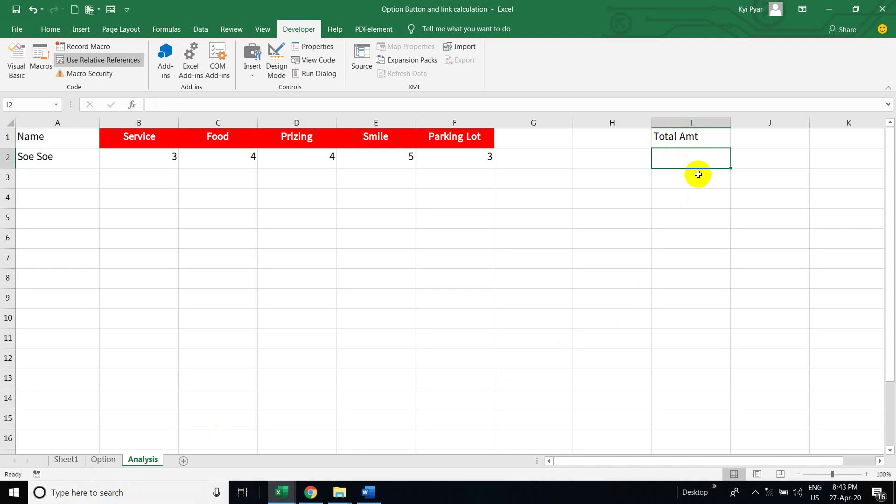
Enter =Option!B20+Analysis!C20 in Total Amt cell I2, then reselect I2 to check it
text(=)
click(104, 459)
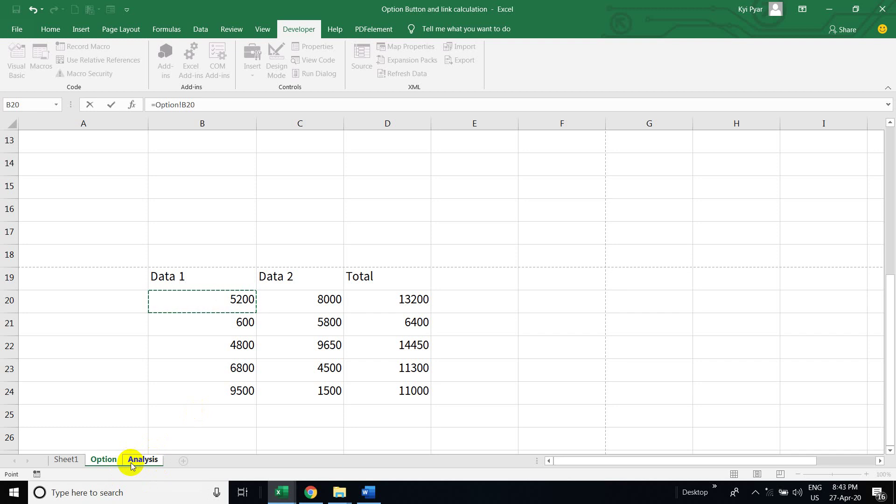
text(+)
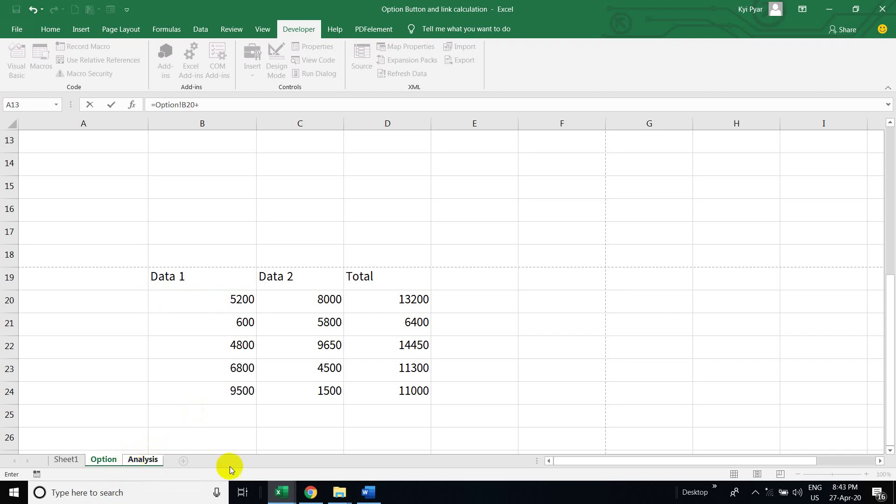
click(278, 298)
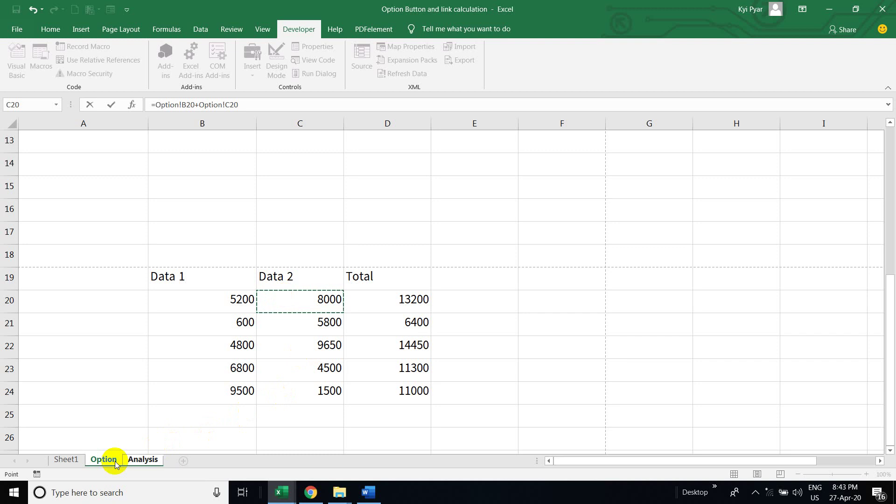
click(142, 460)
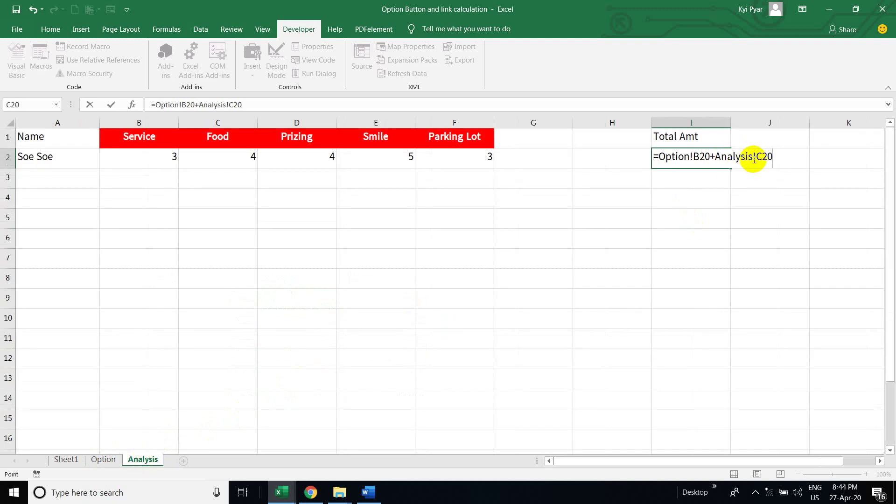
key(Return)
ctrl+scroll(721, 173, up, 2)
ctrl+scroll(749, 180, up, 1)
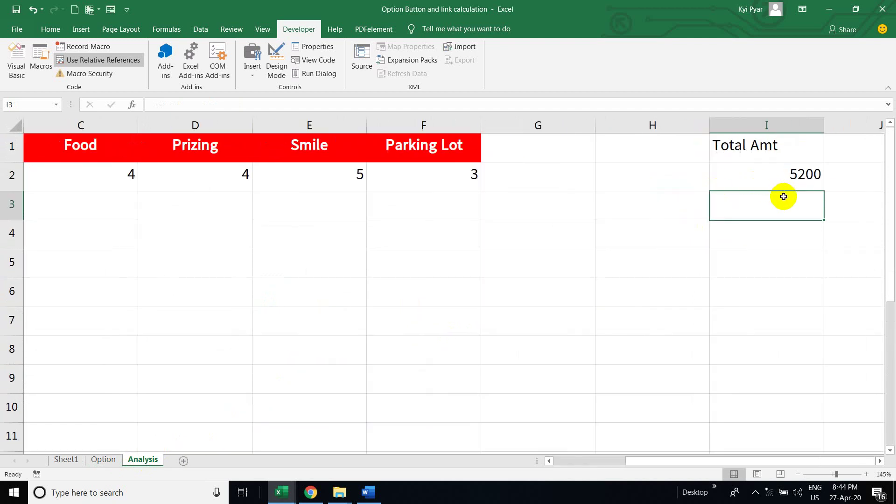
click(780, 174)
Edit the I2 formula's references toward the Option sheet, commit it, then delete I2's contents
double_click(777, 176)
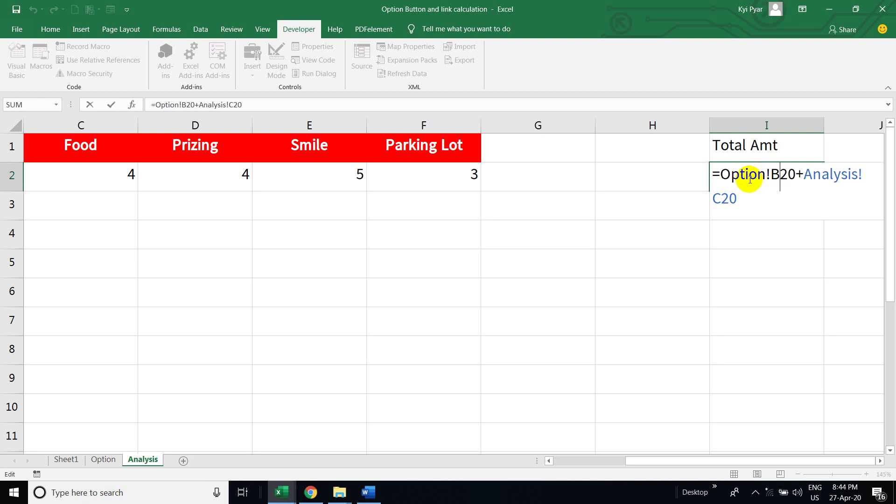
double_click(785, 176)
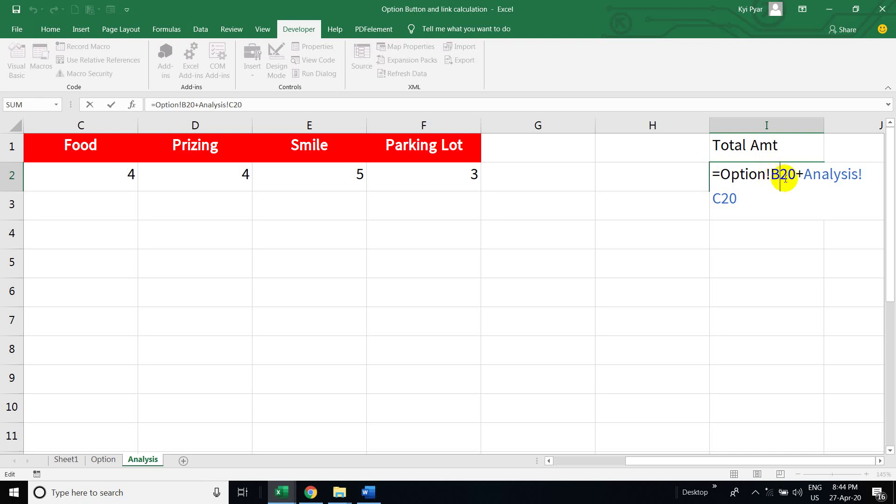
click(783, 177)
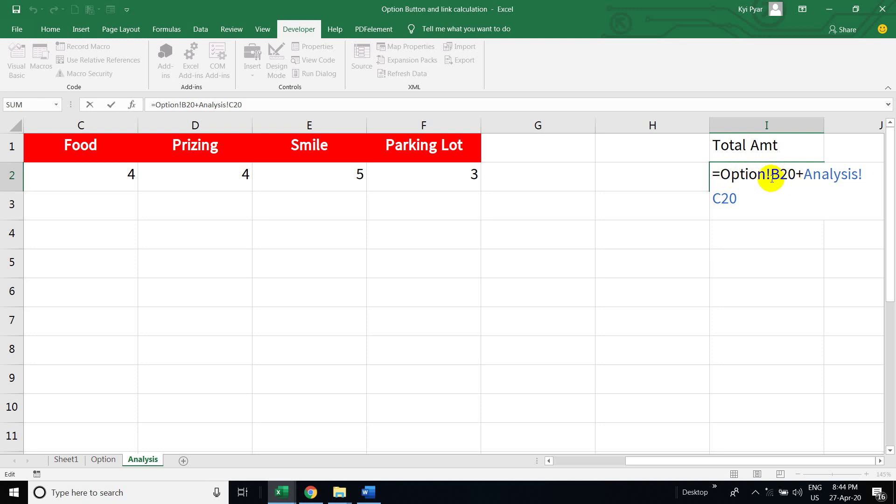
click(823, 177)
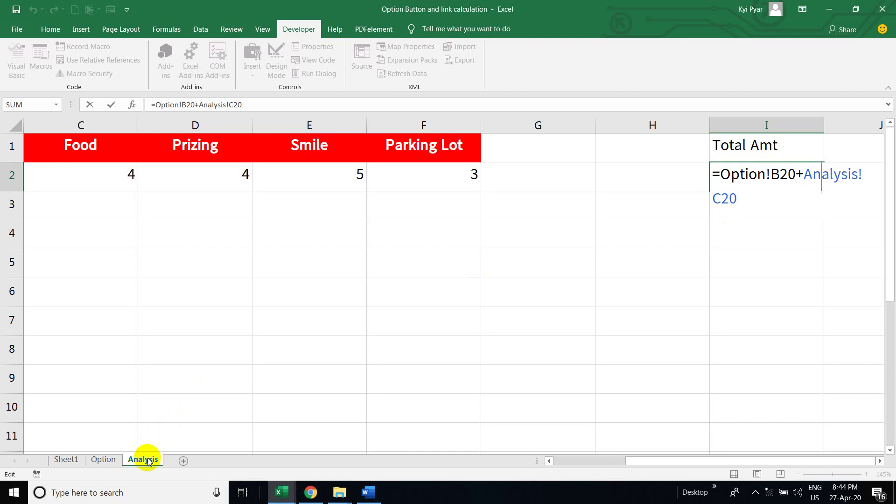
click(107, 461)
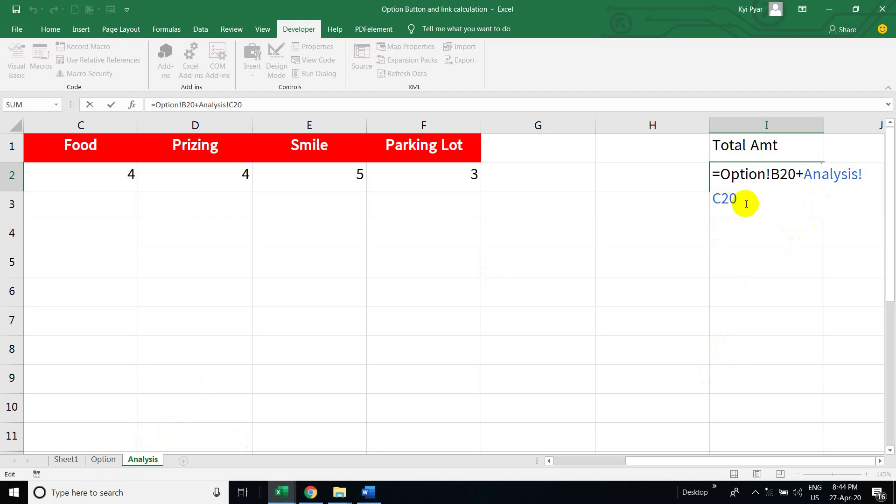
key(ctrl+Return)
key(Delete)
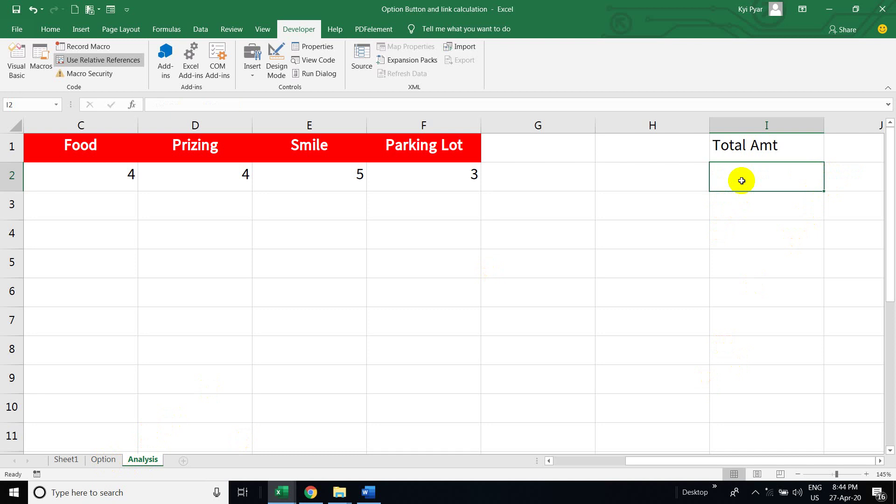
Enter =Option!B20+Option!C20 in I2 so Total Amt shows 13200
text(=)
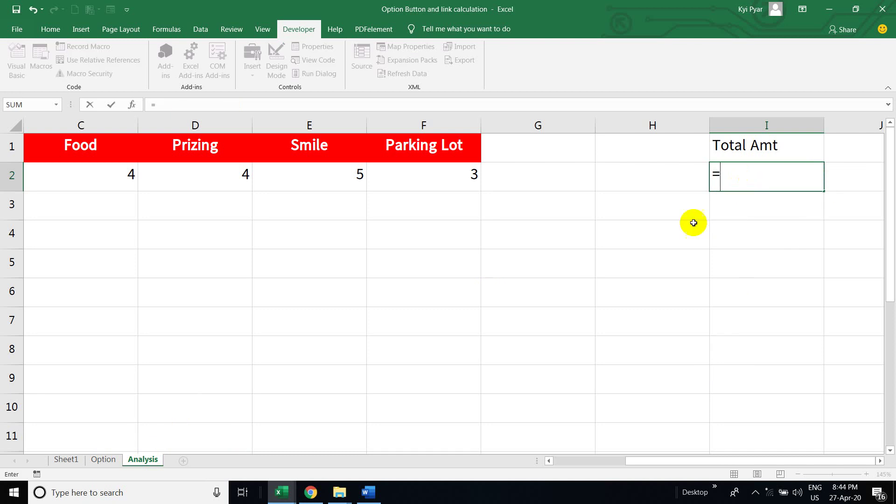
click(98, 459)
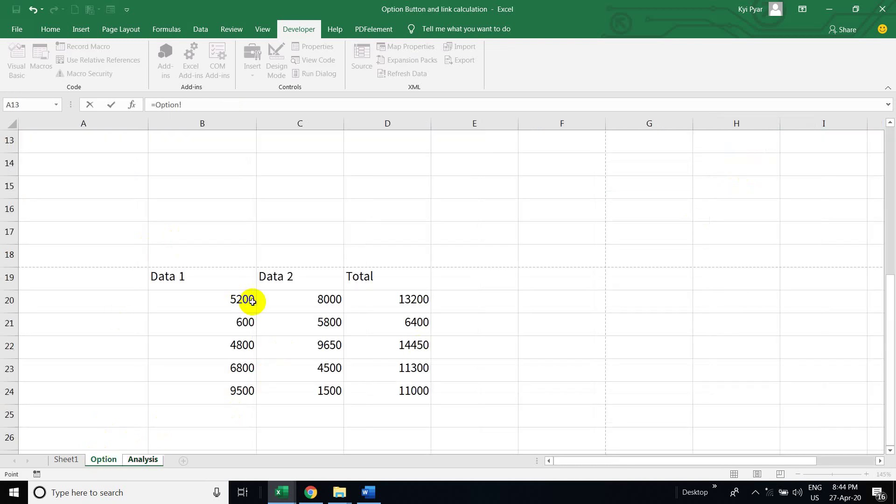
click(218, 303)
text(+)
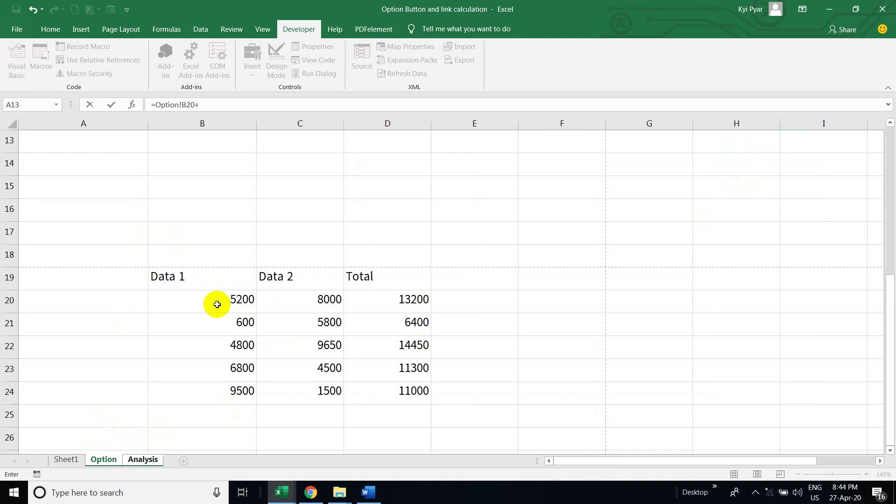
click(287, 304)
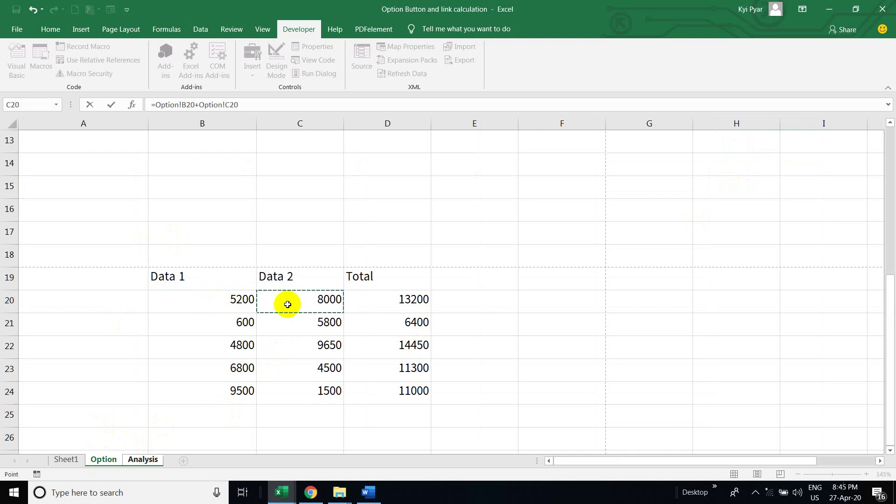
key(Return)
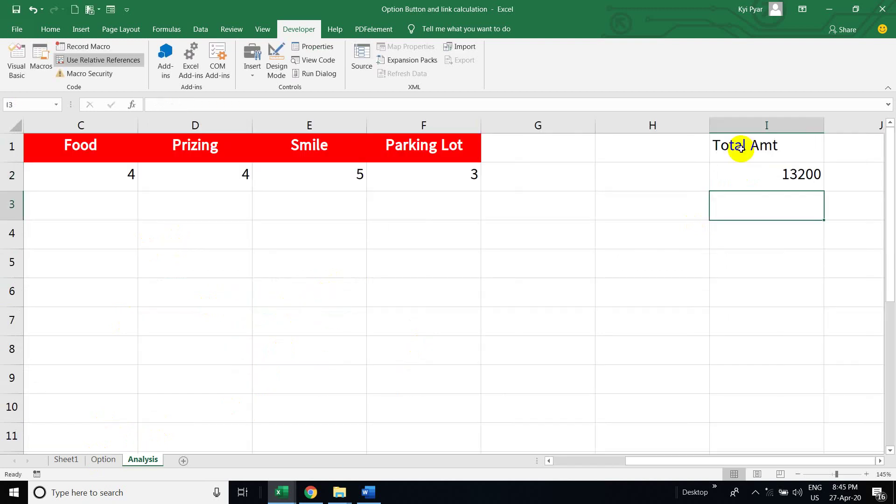
Recheck the I2 formula unchanged, then open and close the Developer Insert controls list
click(749, 173)
double_click(745, 176)
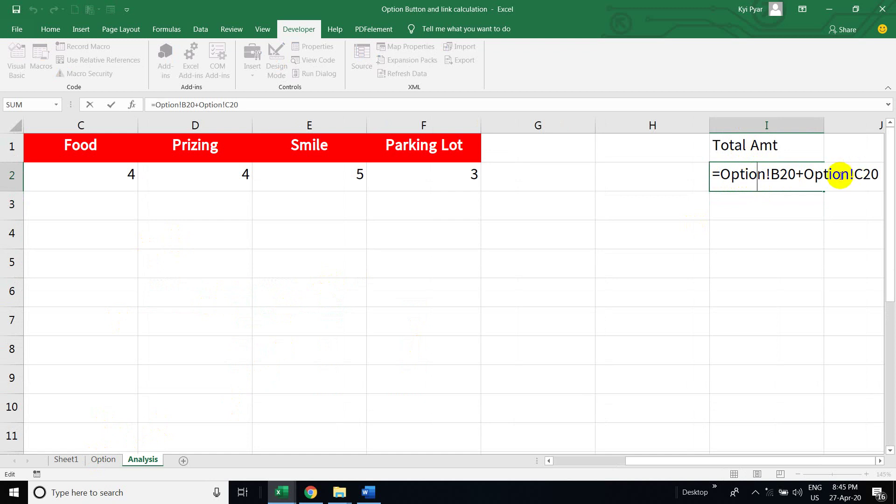
key(Return)
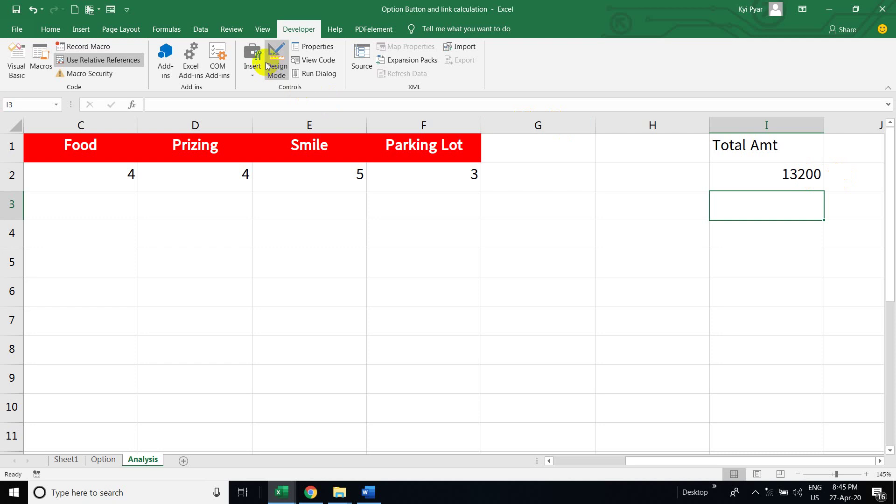
click(256, 79)
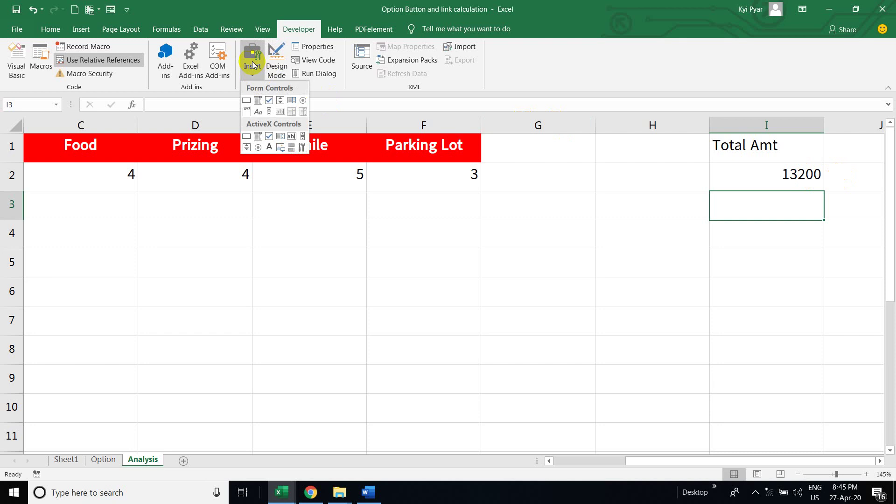
click(429, 215)
On the Option sheet, try the Reading, Food & Drink, Prizing, Cleaning and Tax option buttons, setting Prizing to Good
click(104, 460)
scroll(360, 320, up, 3)
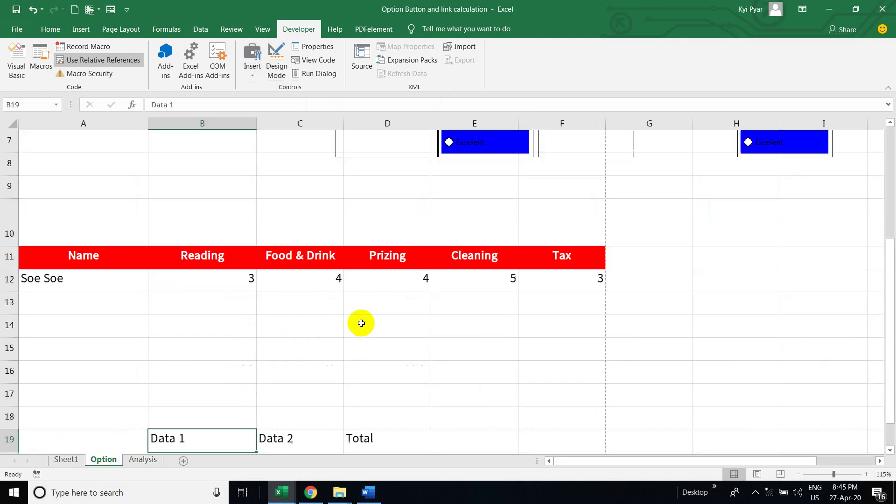
scroll(366, 320, up, 3)
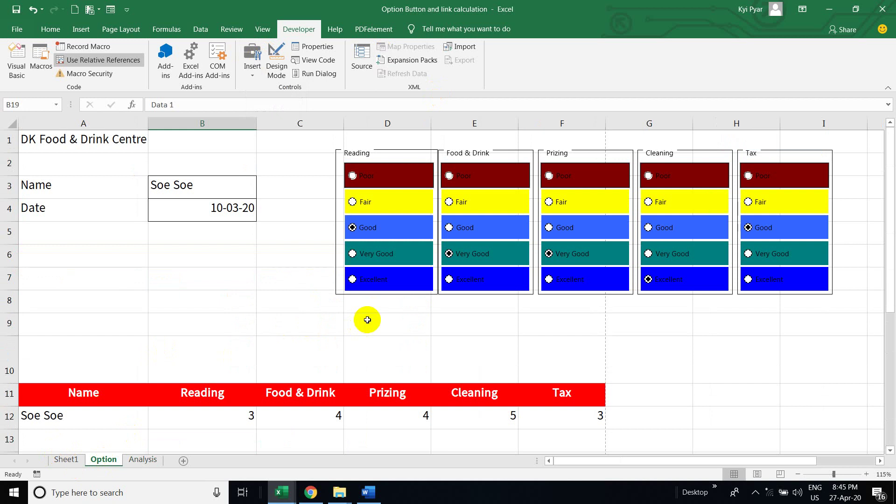
click(358, 176)
click(587, 223)
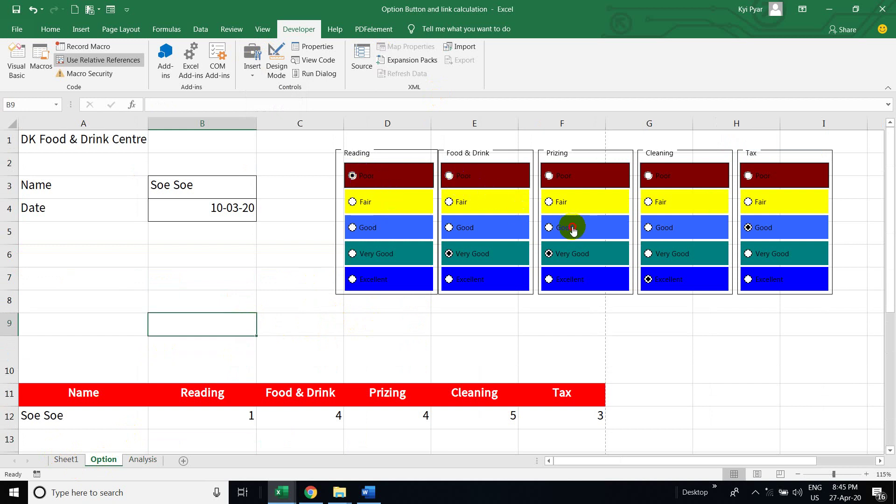
click(656, 228)
click(767, 280)
click(747, 176)
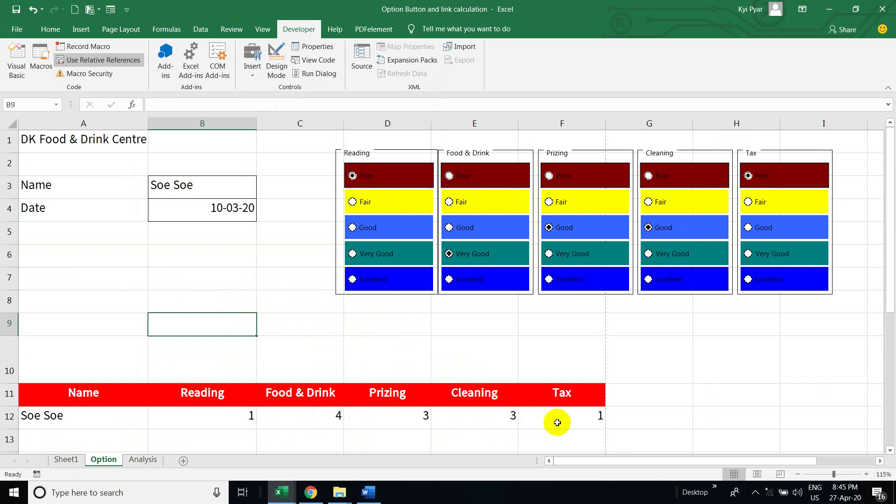
click(354, 201)
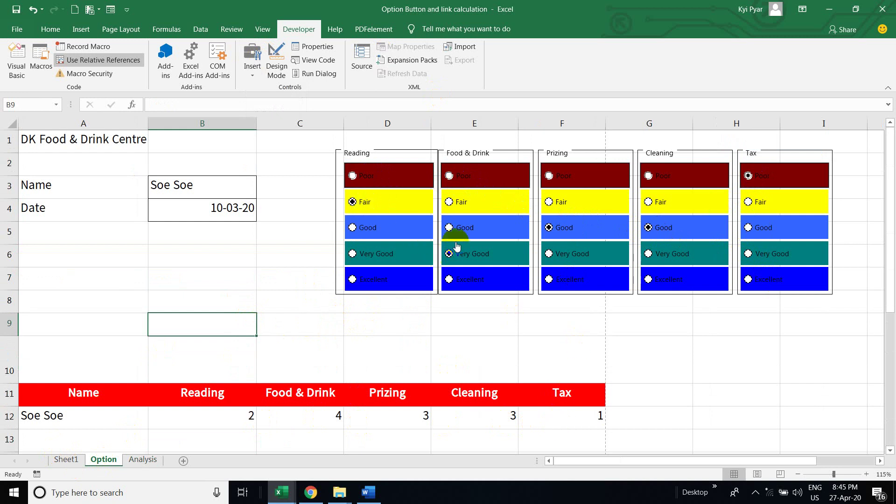
click(455, 227)
click(190, 275)
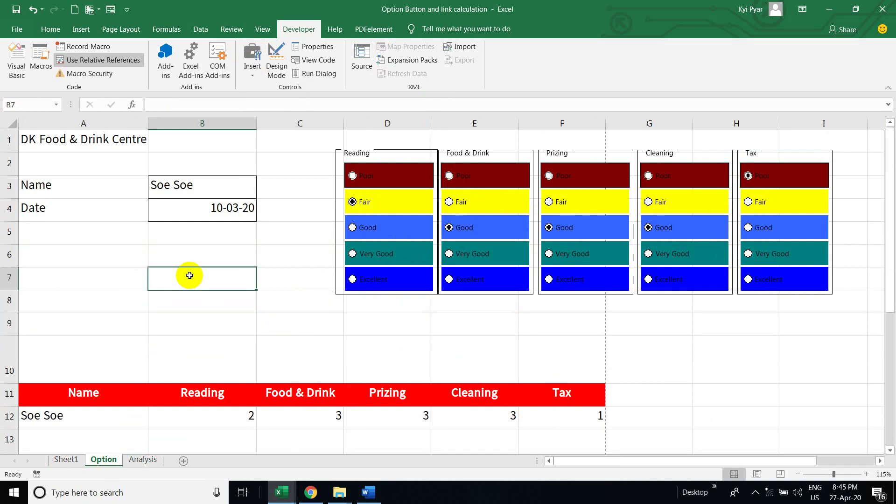
click(598, 350)
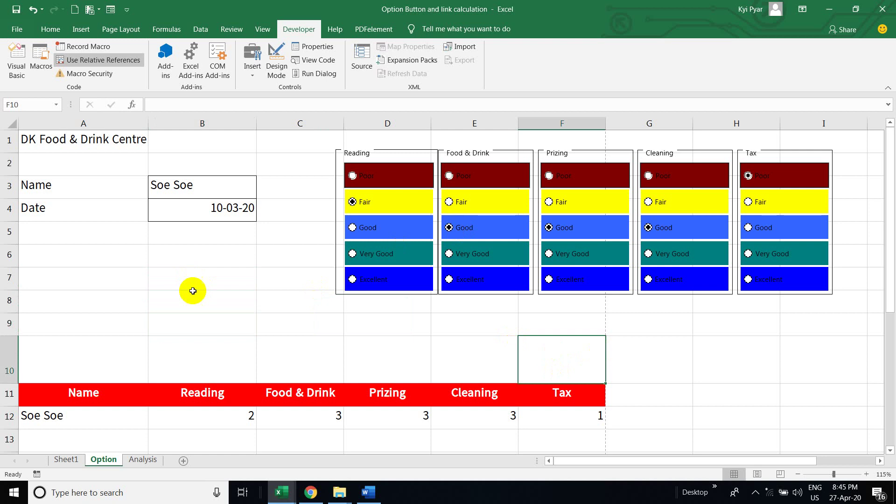
click(180, 184)
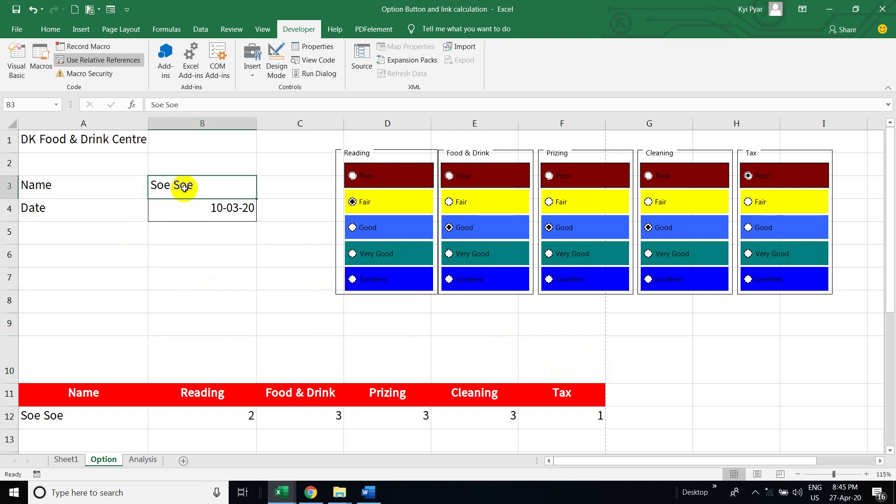
Rate Reading Good, Food & Drink Fair, Cleaning Fair and Tax Excellent
click(352, 176)
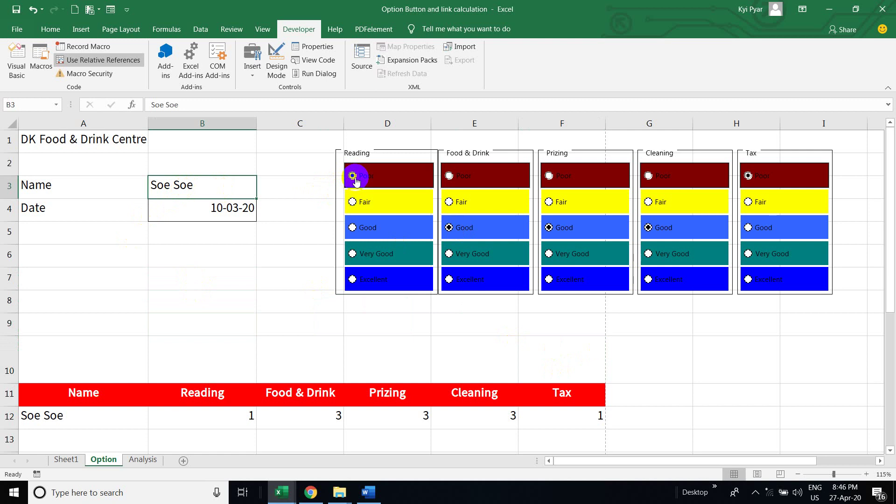
click(398, 205)
click(461, 208)
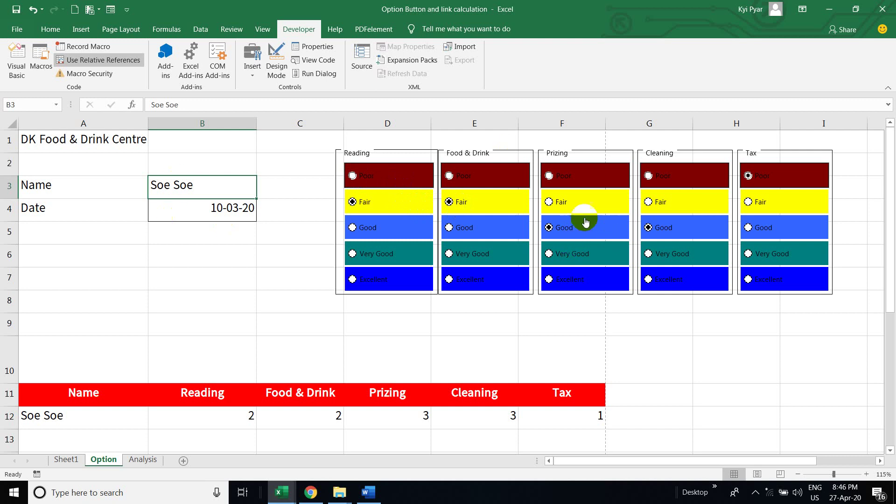
click(653, 205)
click(771, 256)
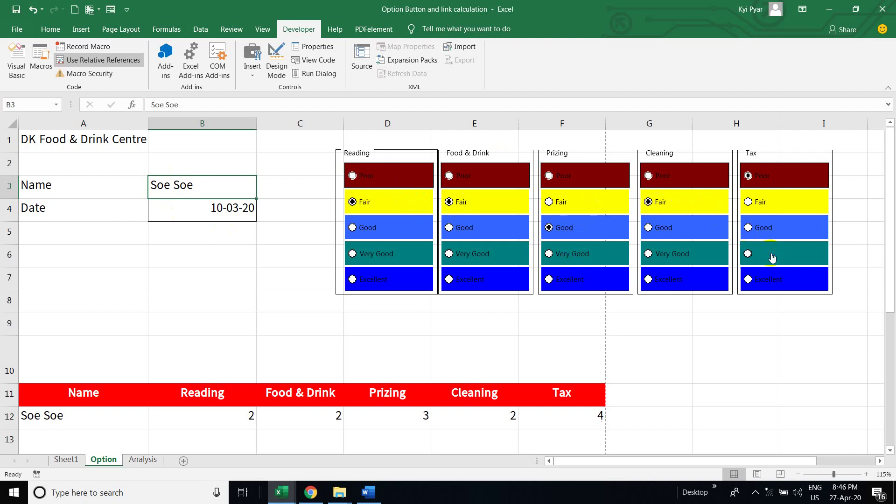
click(771, 283)
click(376, 278)
click(382, 230)
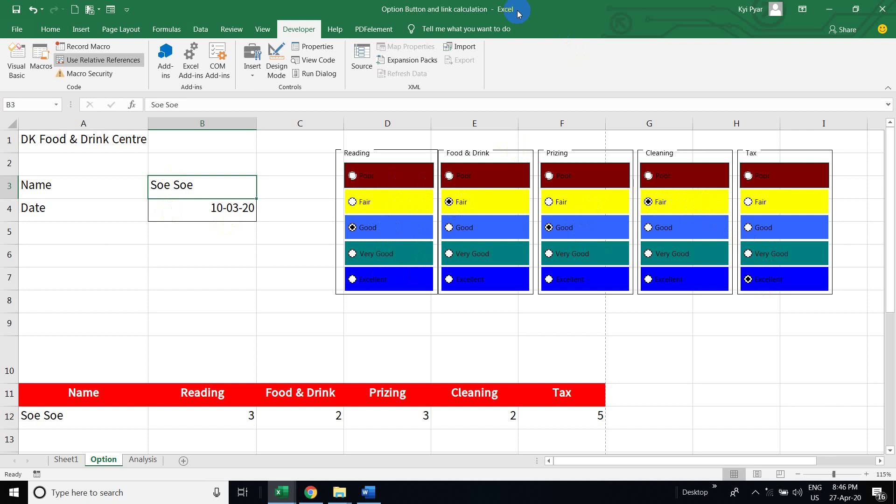
Save as 'Option Button and link calculat' on the Desktop, type Excel Macro-Enabled Workbook
click(15, 31)
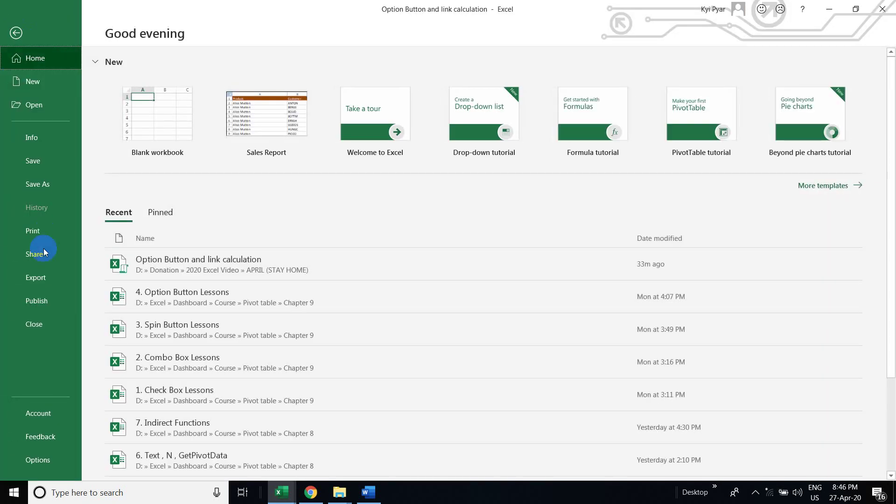
click(41, 184)
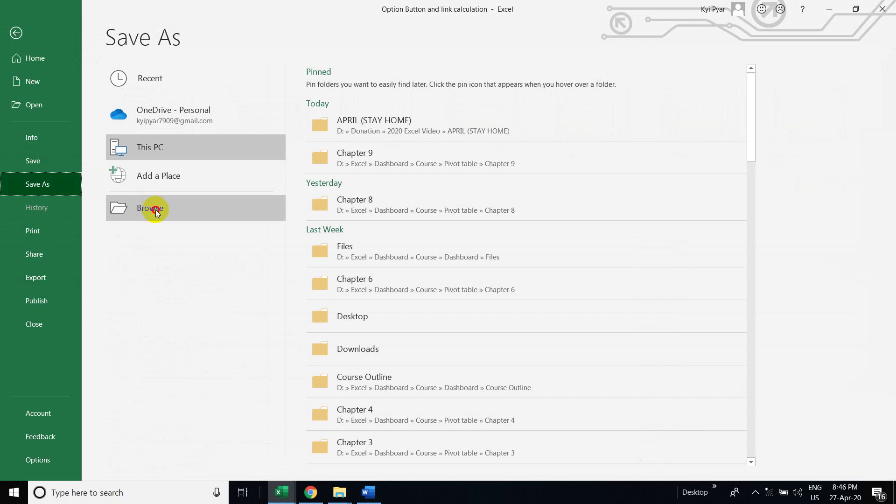
click(150, 207)
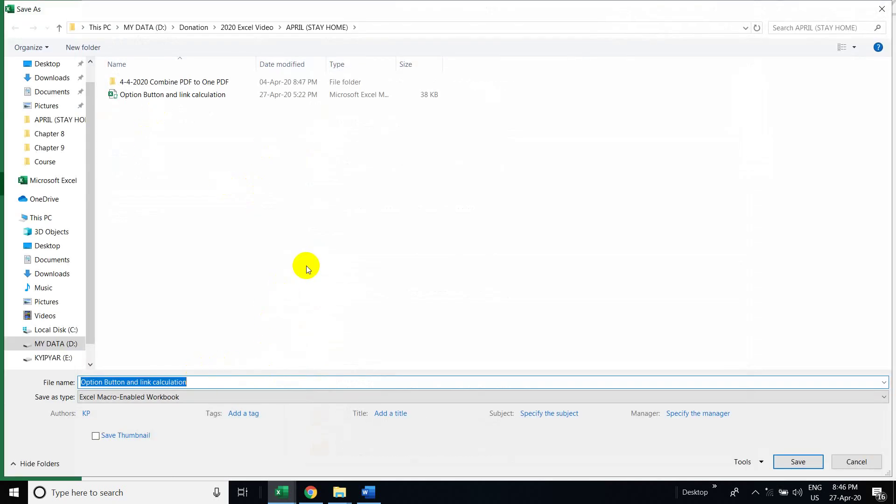
click(196, 381)
key(BackSpace)
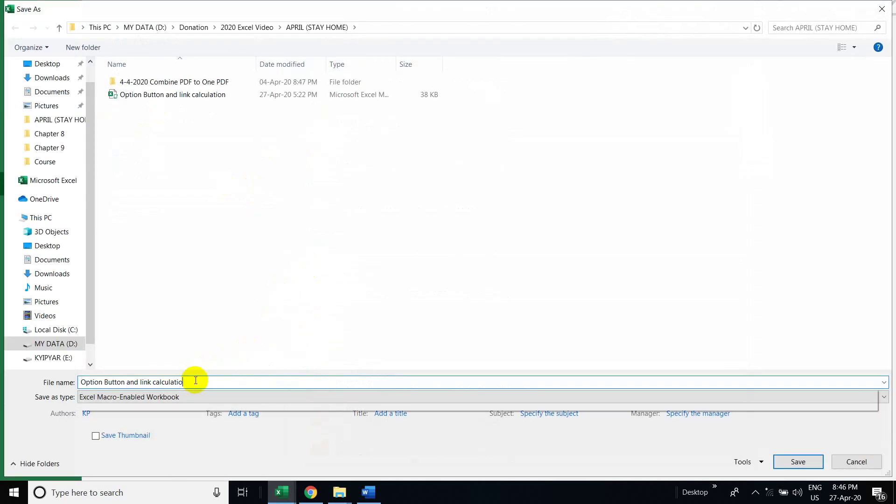
key(BackSpace)
key(BackSpace)
click(306, 247)
key(BackSpace)
key(BackSpace)
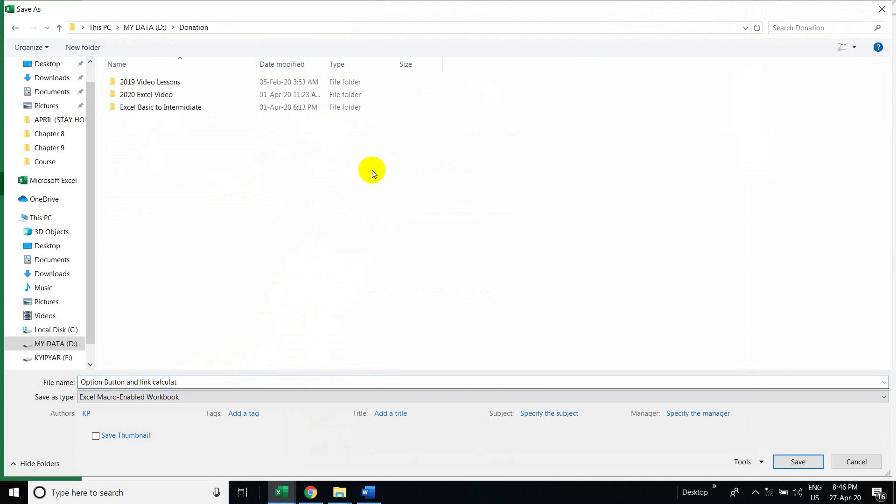
key(BackSpace)
key(BackSpace)
key(BackSpace)
click(192, 383)
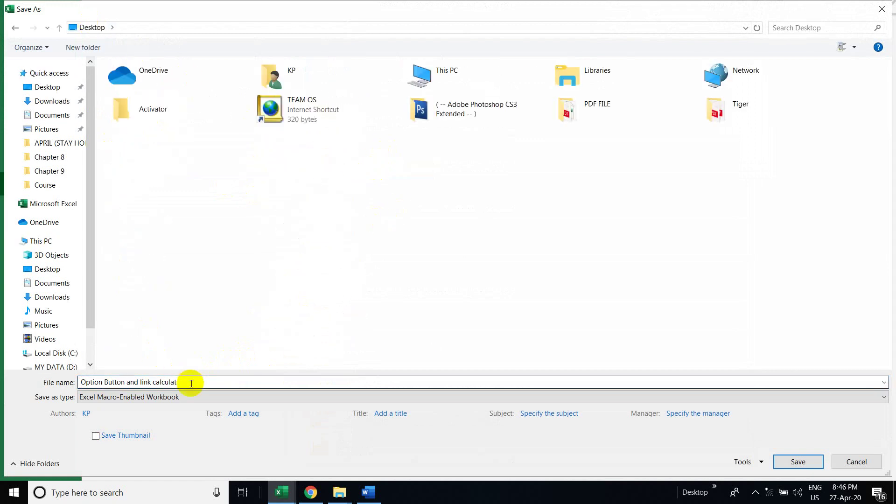
click(110, 399)
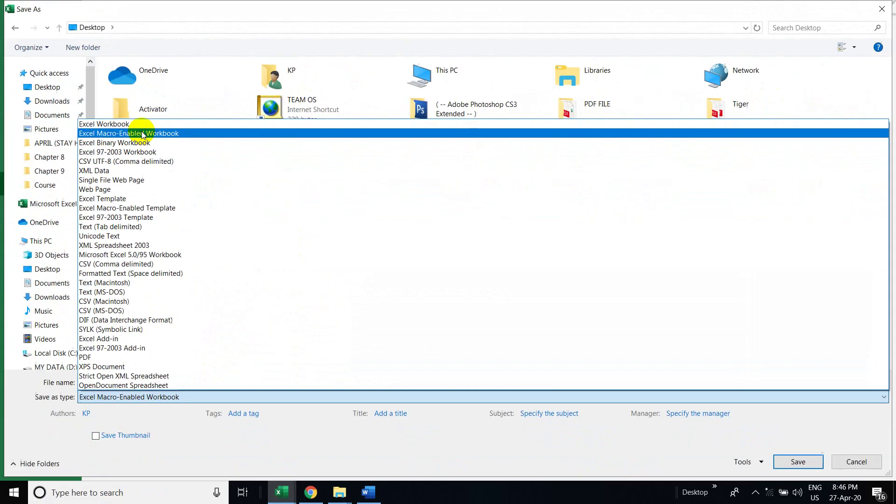
click(285, 246)
click(780, 459)
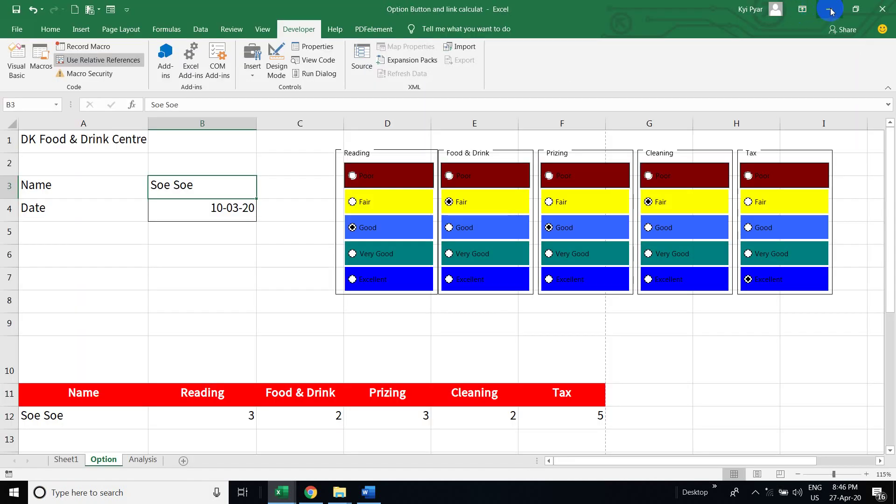
Minimize both Excel windows, select the saved desktop file, then restore and close the workbook
click(830, 11)
click(830, 10)
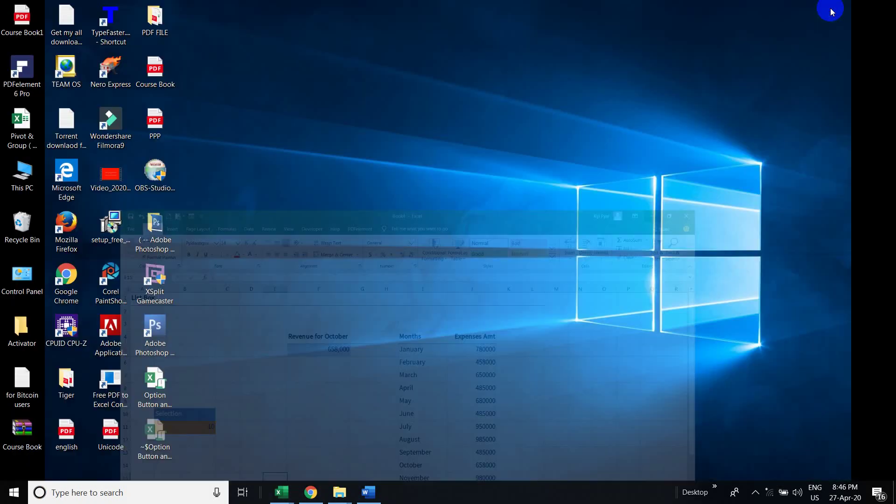
click(155, 385)
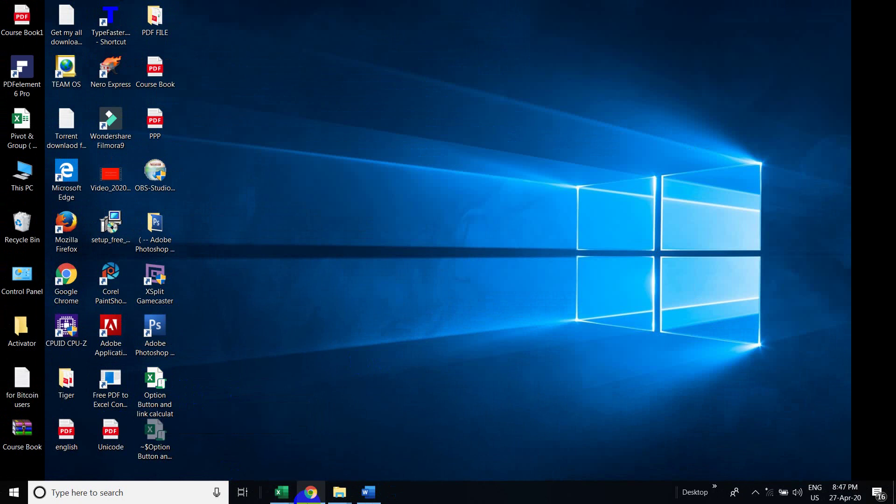
click(284, 493)
click(394, 455)
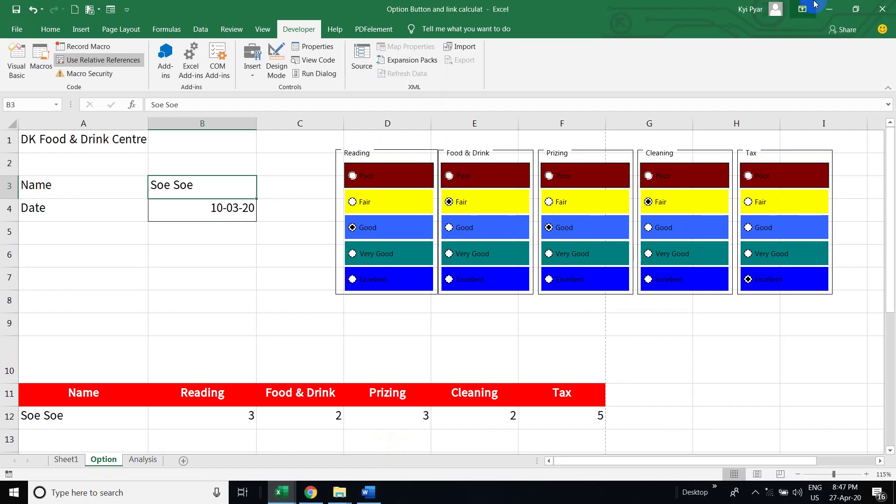
click(882, 9)
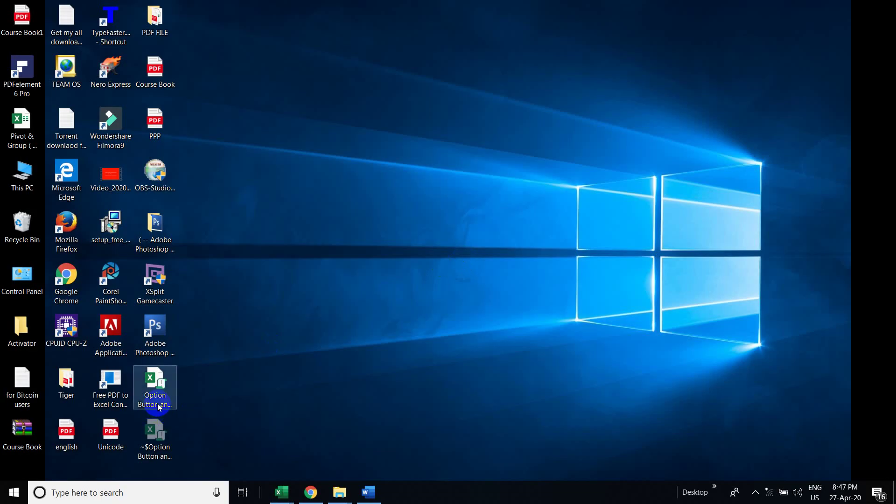
Reopen the saved workbook and rate Food & Drink Excellent and Prizing Fair
double_click(155, 404)
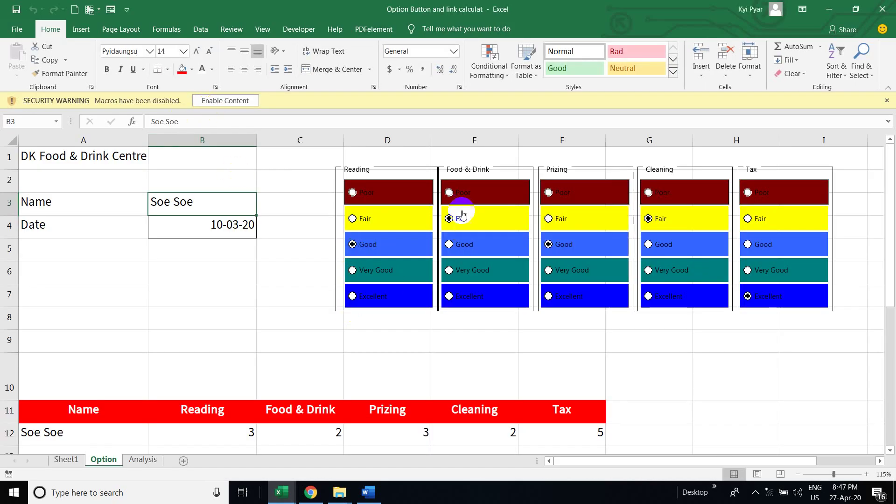
click(464, 245)
click(470, 270)
click(472, 291)
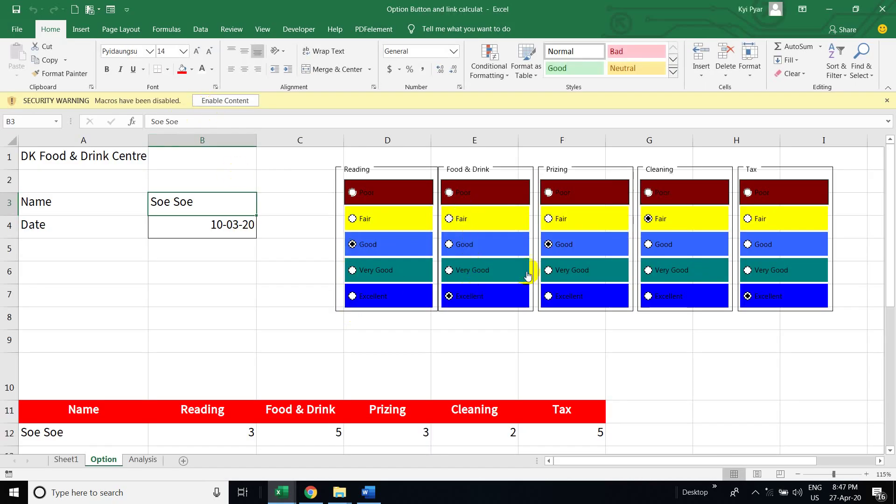
click(571, 273)
click(573, 281)
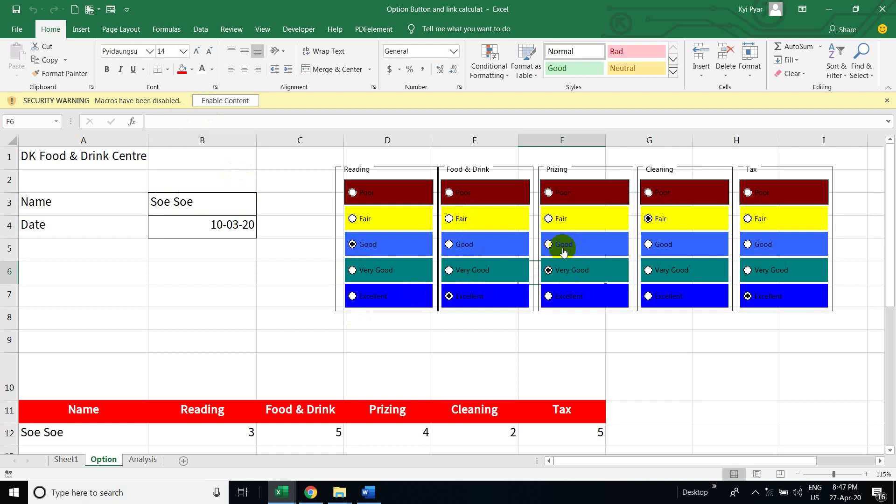
click(550, 218)
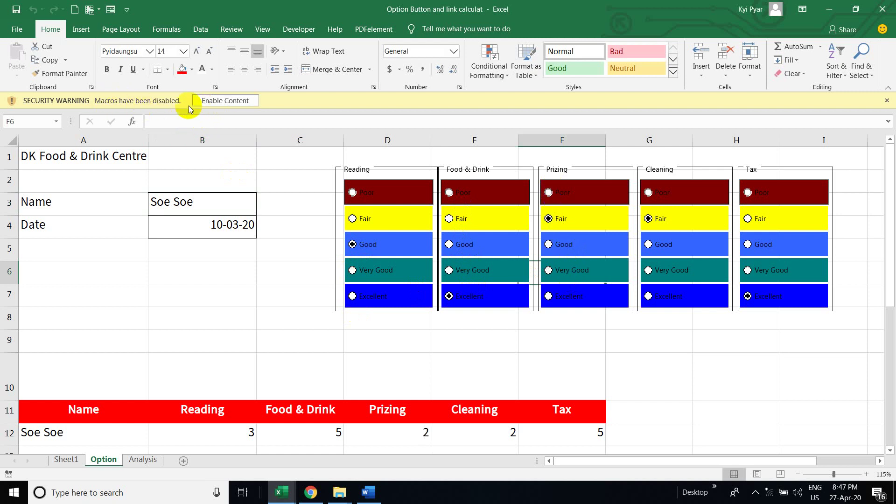
Dismiss the macro security warning and select cells B7 and C3
click(221, 101)
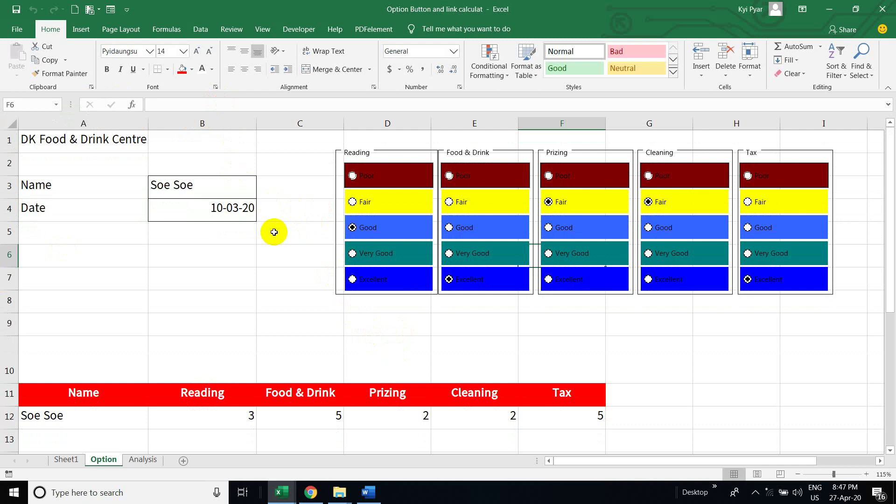
click(246, 279)
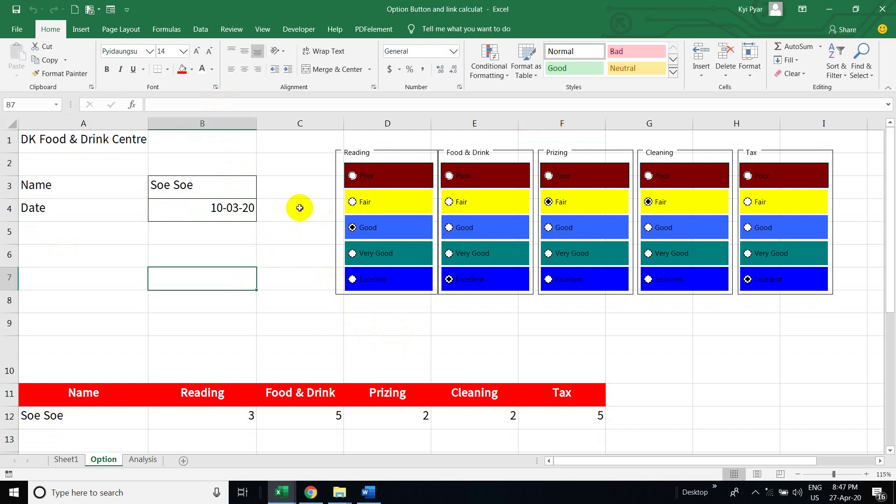
click(300, 186)
On the Developer tab, open and close the Insert controls list and turn Design Mode off
click(299, 29)
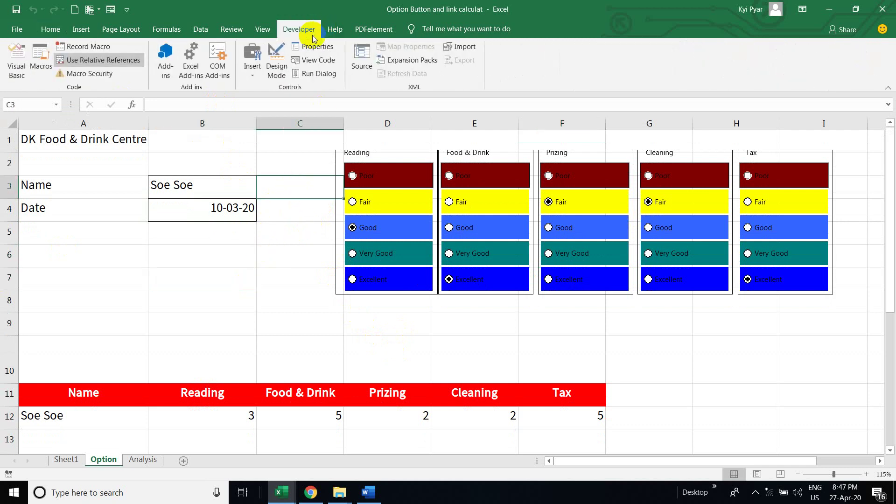
click(249, 76)
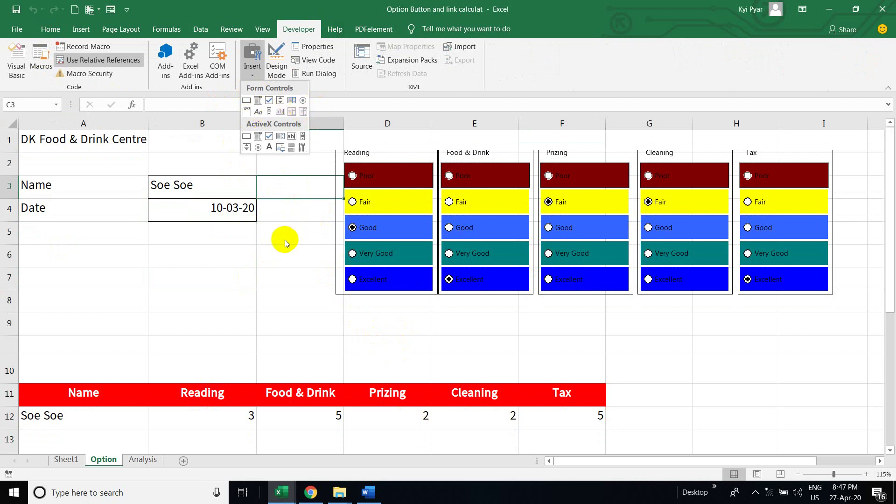
click(159, 269)
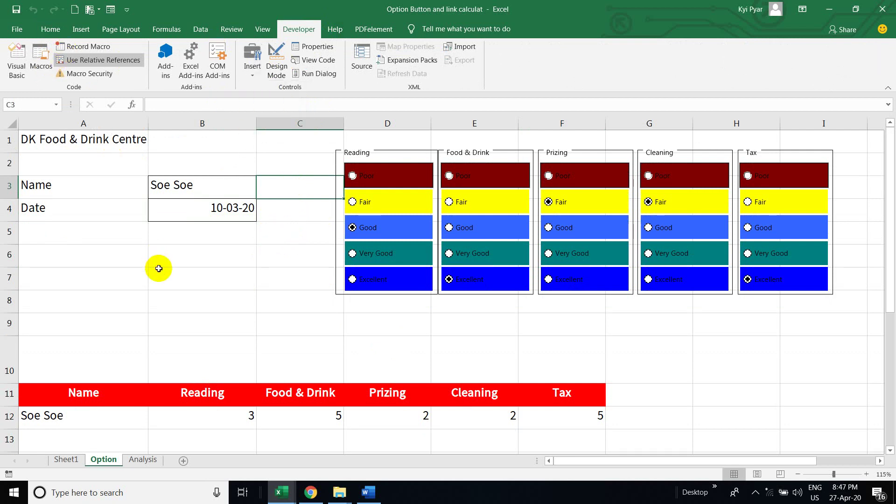
click(210, 254)
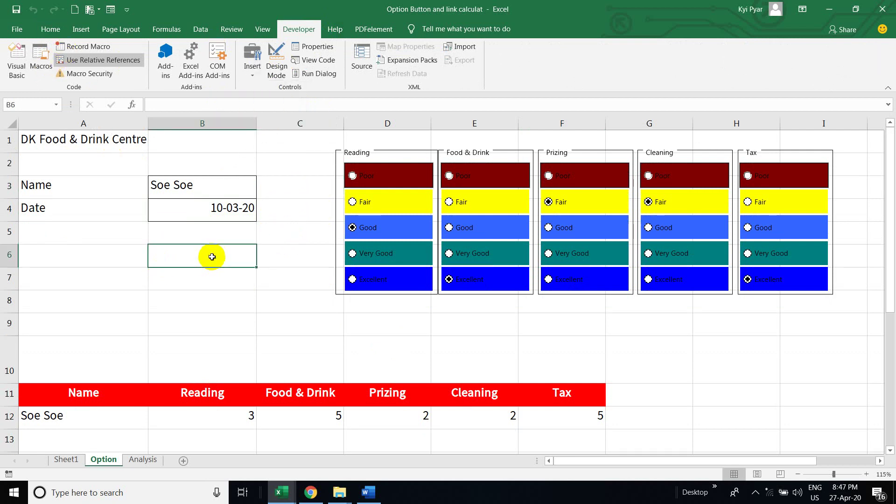
click(277, 70)
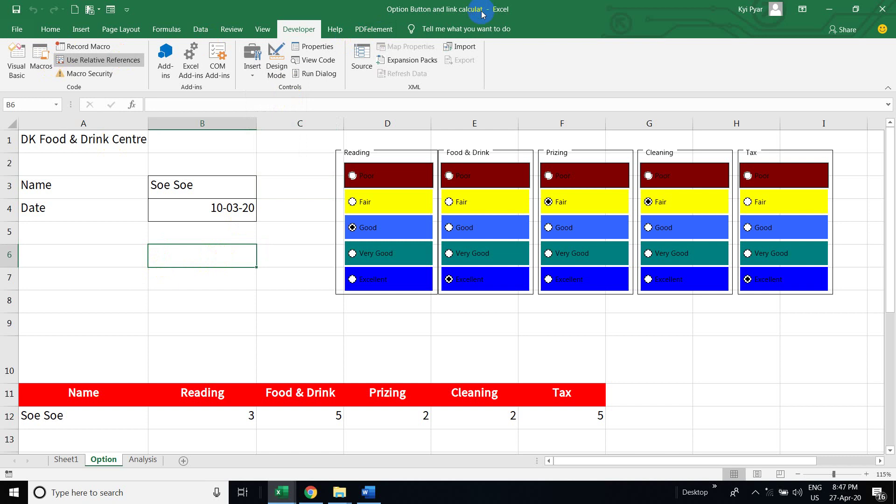
Select cells D9, E9 and F9, retest the Prizing Fair option, then select C9
click(380, 320)
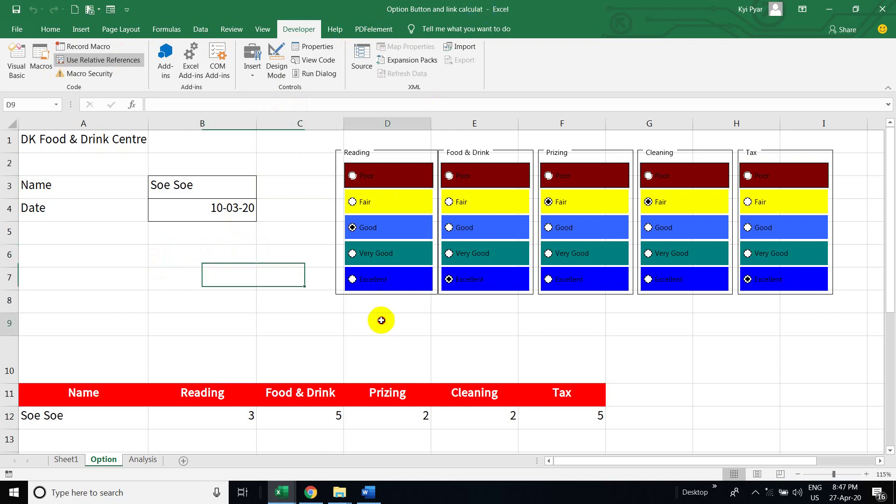
click(474, 324)
click(565, 335)
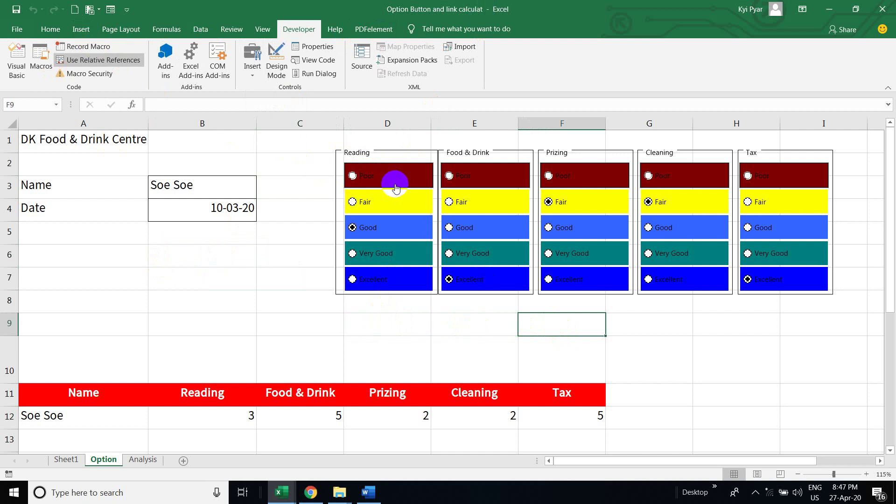
click(551, 195)
click(310, 320)
click(406, 329)
click(506, 324)
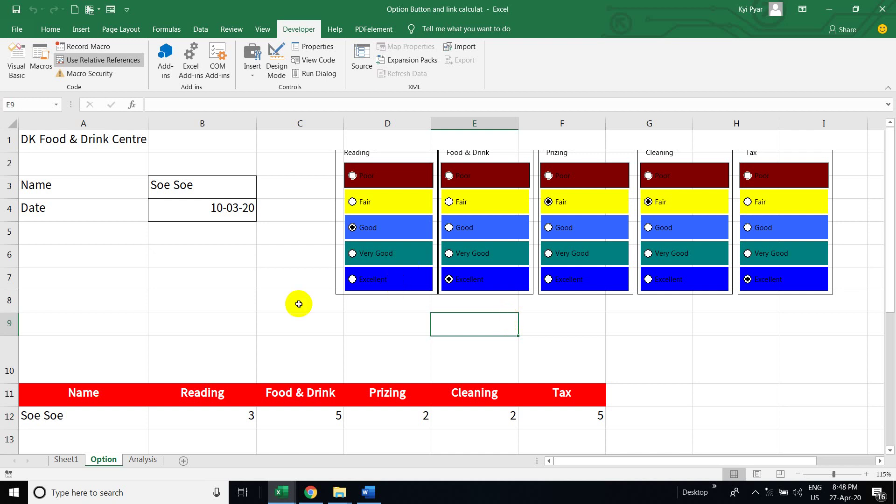
Enter the phone number as text in cell C9
click(266, 330)
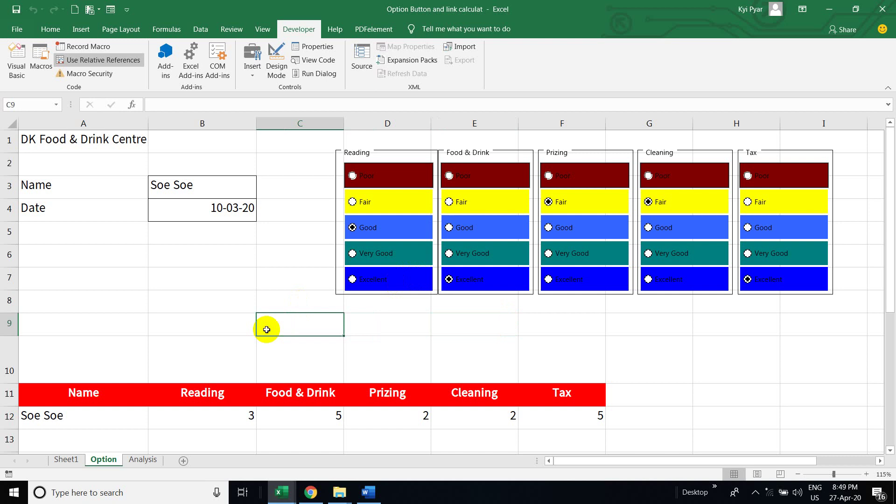
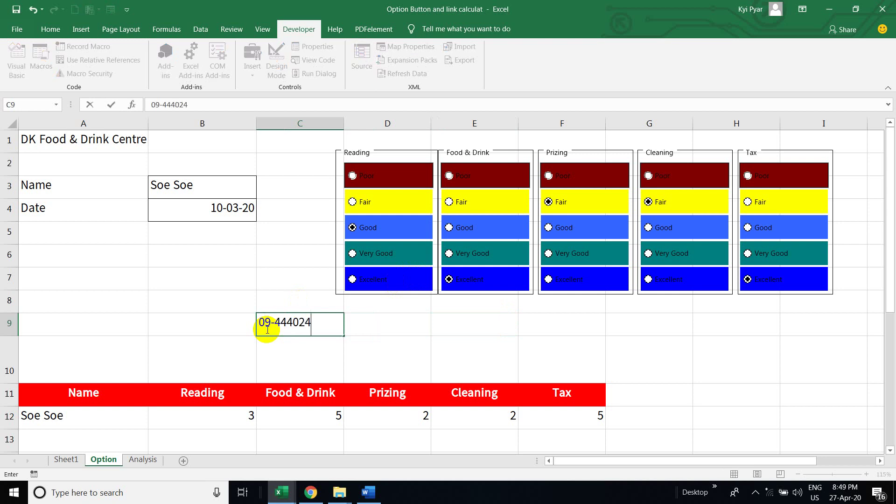
click(268, 331)
key(Return)
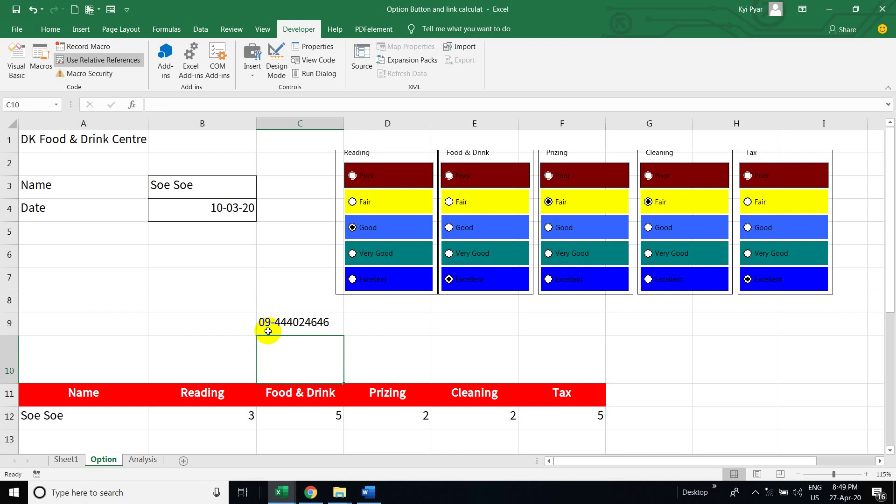
Enter 50% in cell D9
key(Up)
key(Right)
text(50)
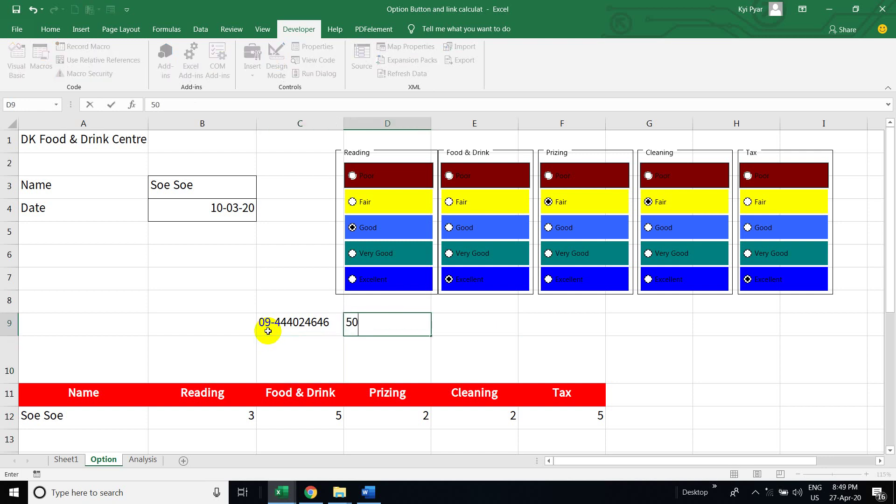
text(%)
key(Return)
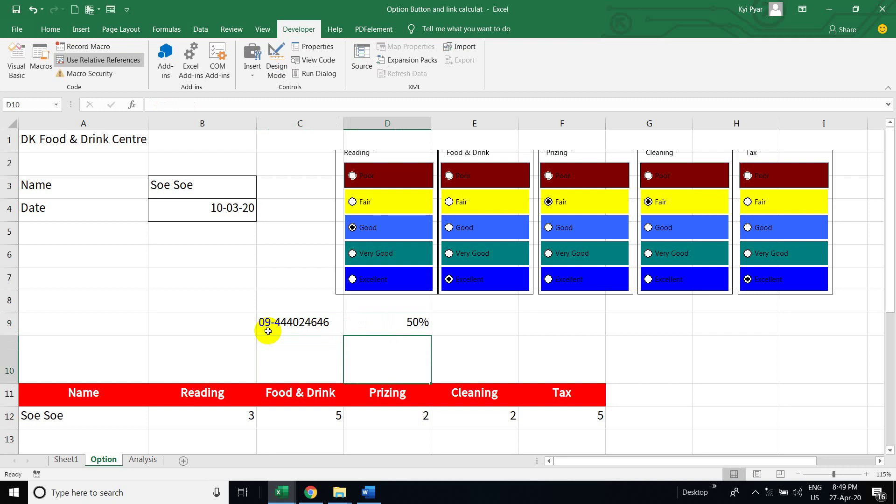